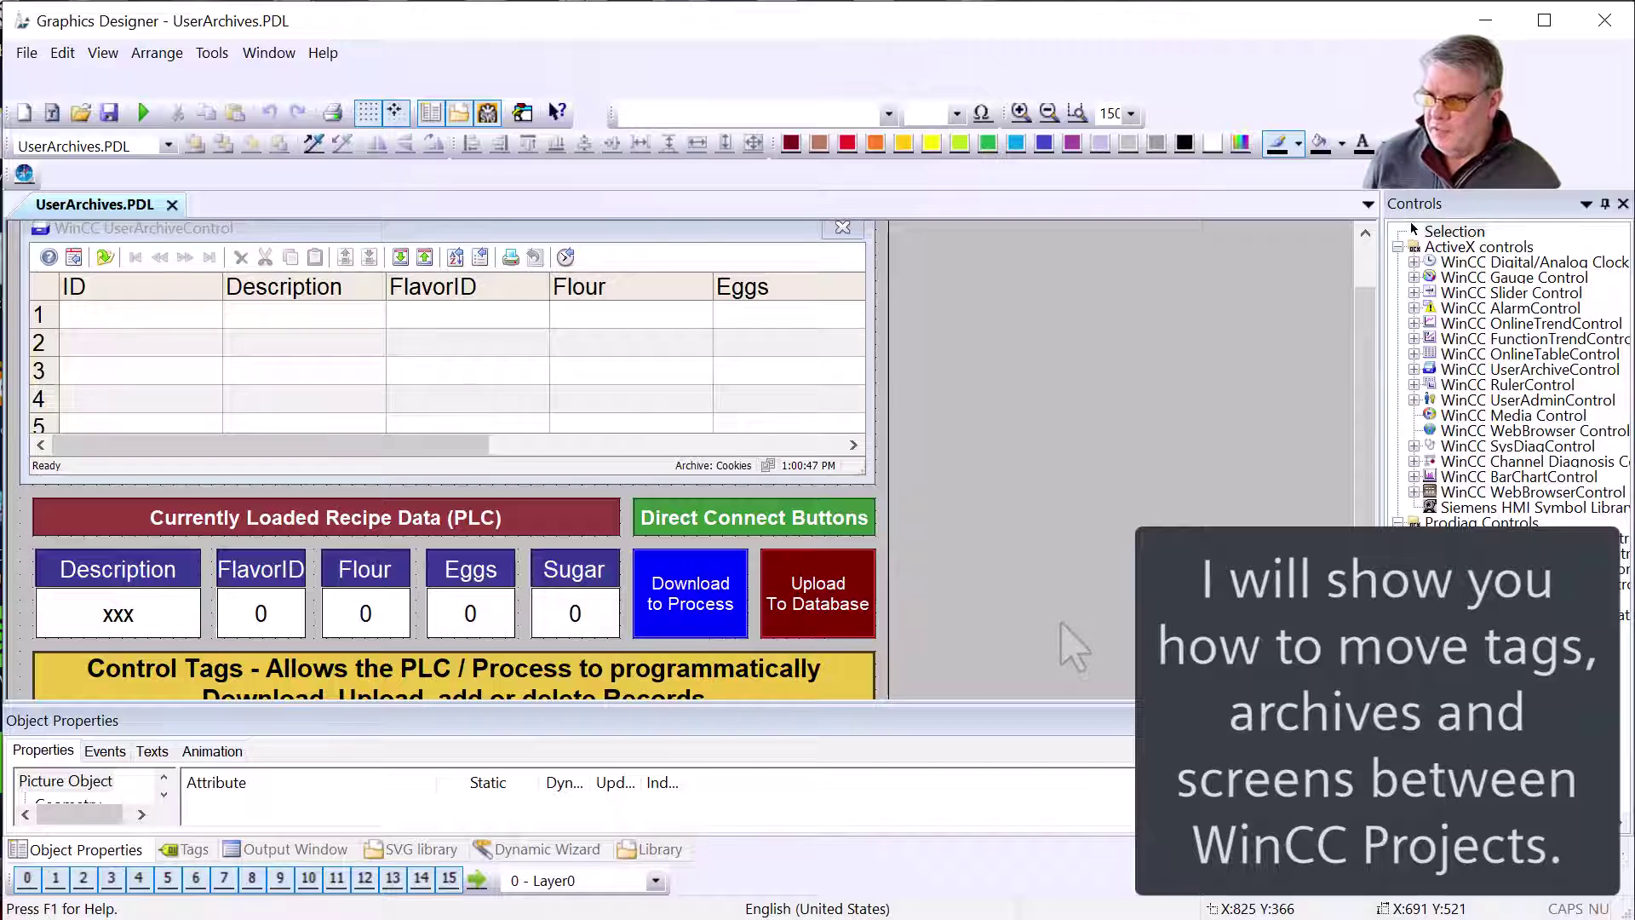
# Bring Configuration Studio's Tag Management, listing the UserArchives group's nine UA_Cookies tags, to the front
pyautogui.hotkey('alt', 'Tab')
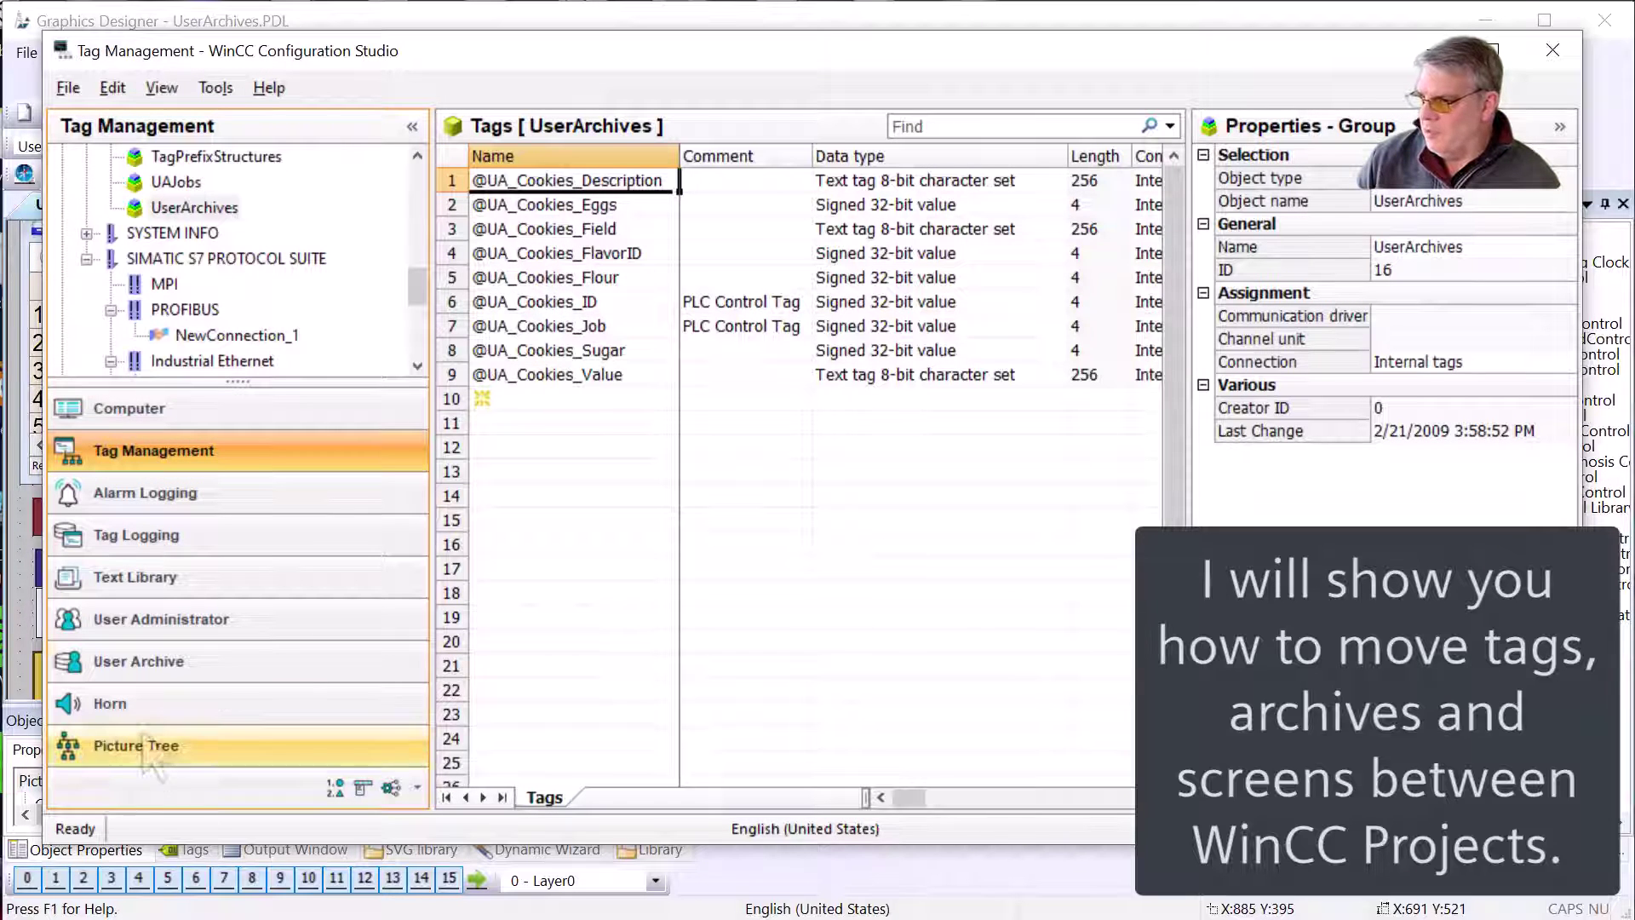
pyautogui.click(149, 662)
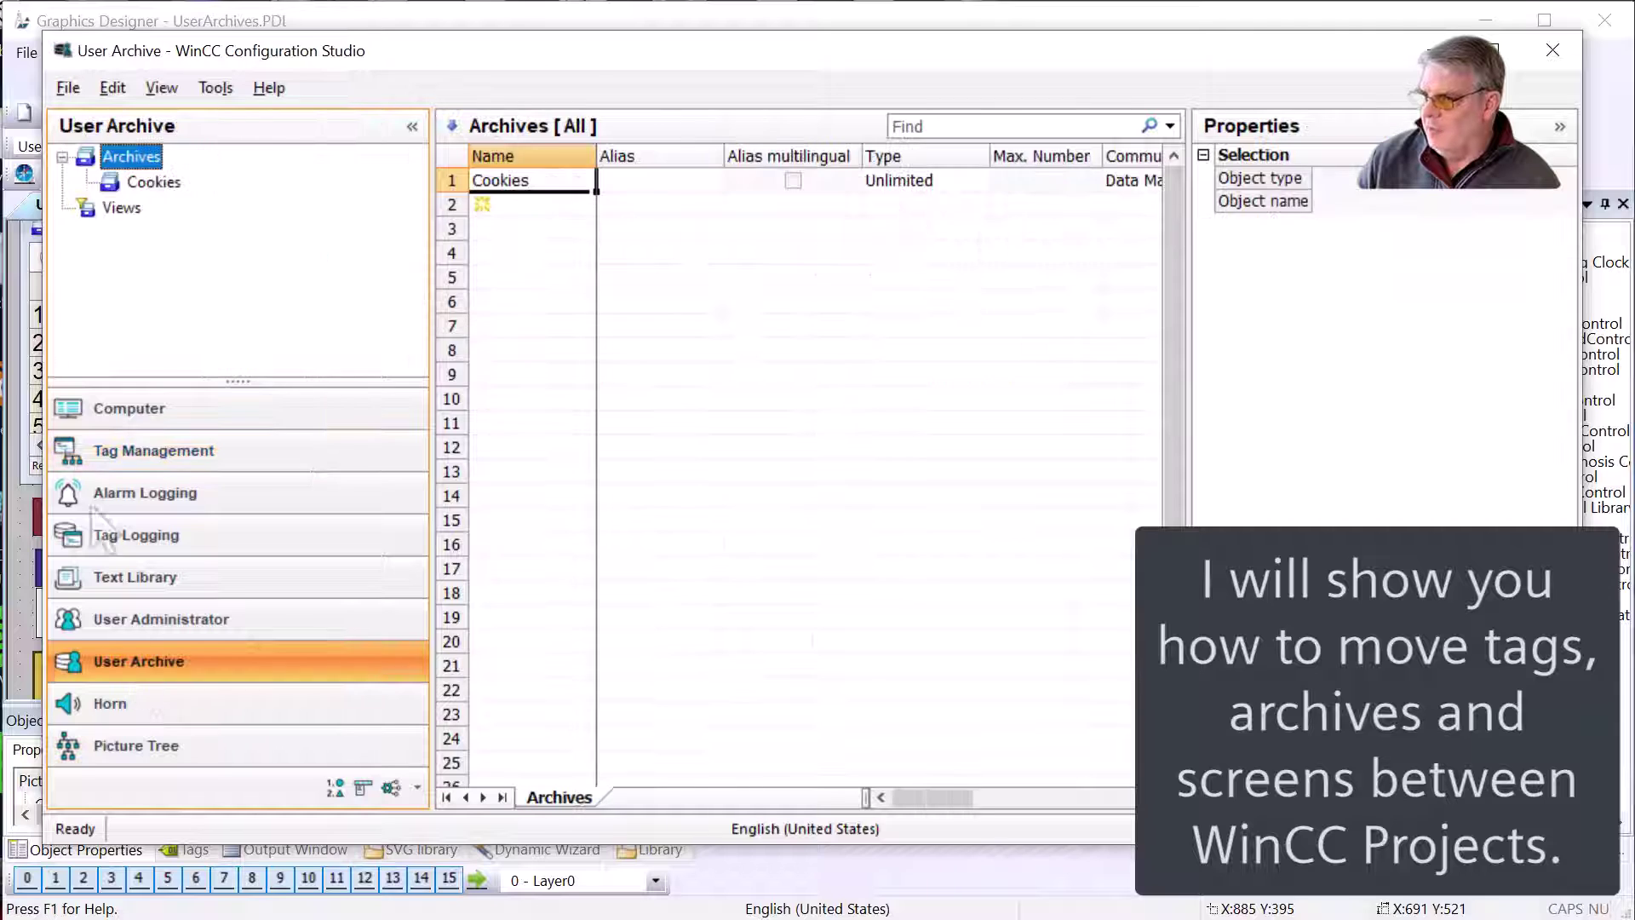
pyautogui.click(151, 181)
pyautogui.click(639, 798)
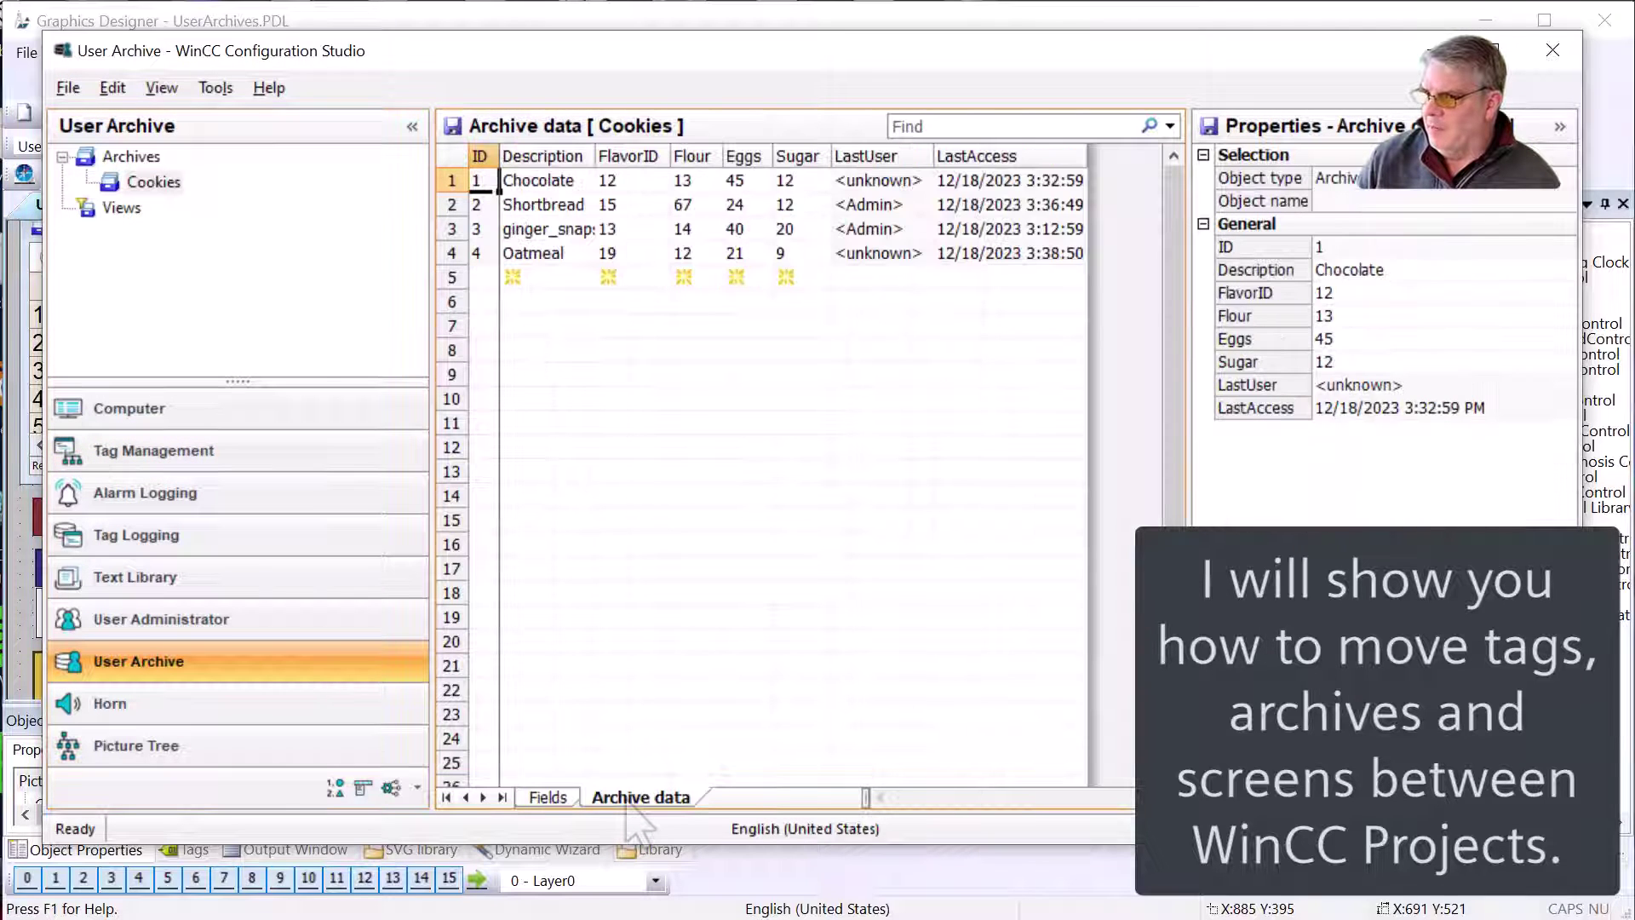
pyautogui.hotkey('alt', 'Tab')
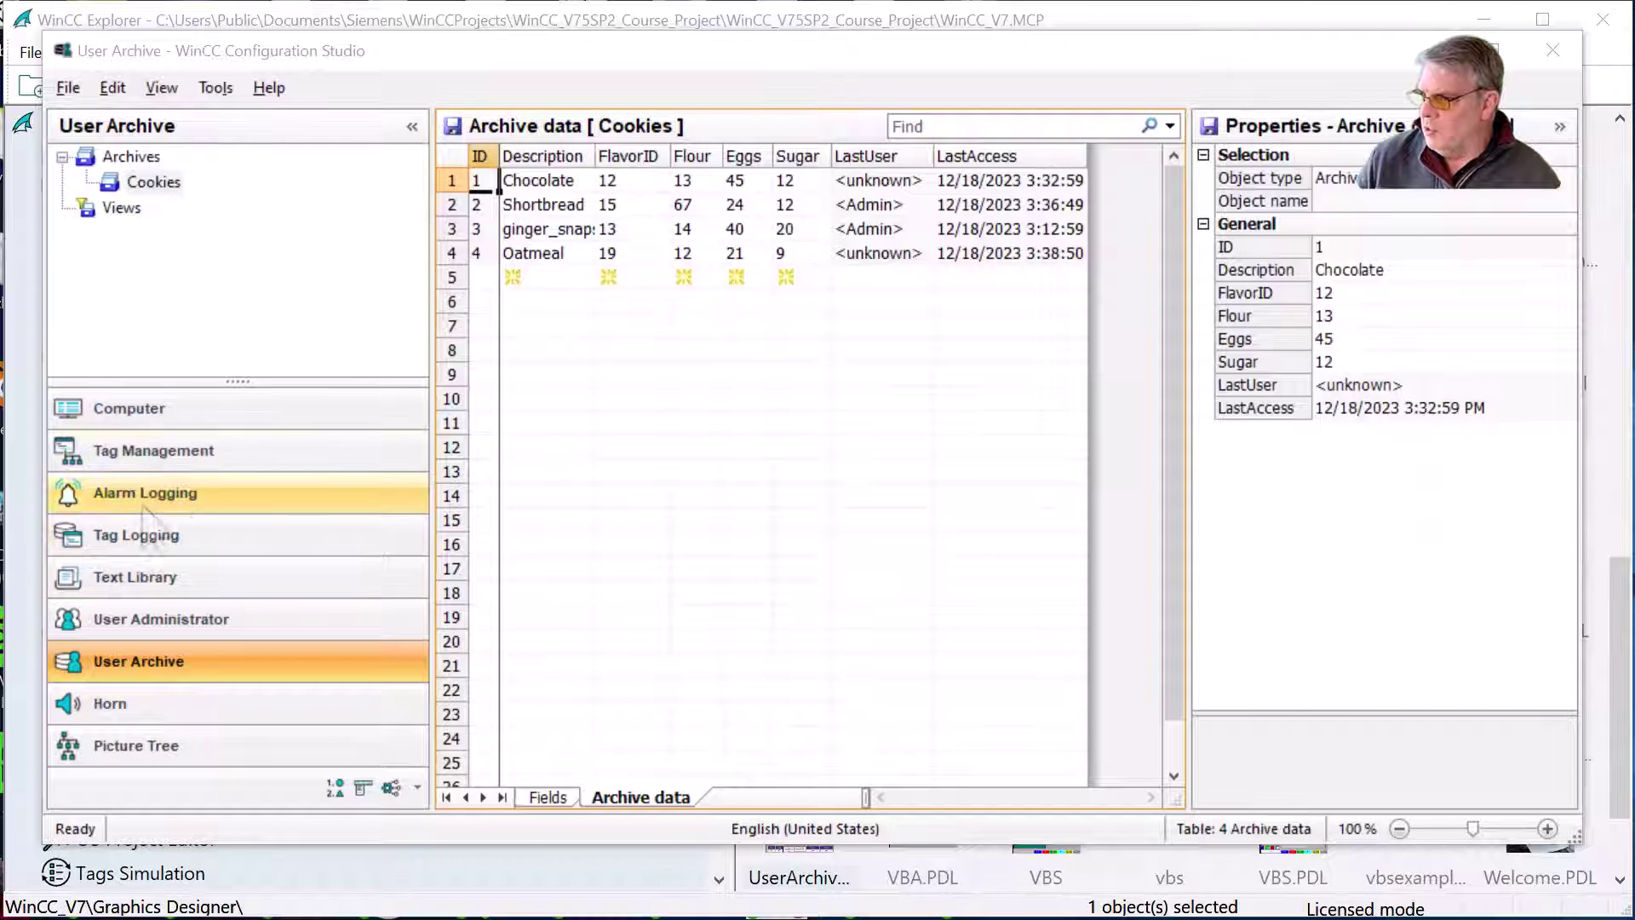
pyautogui.click(154, 451)
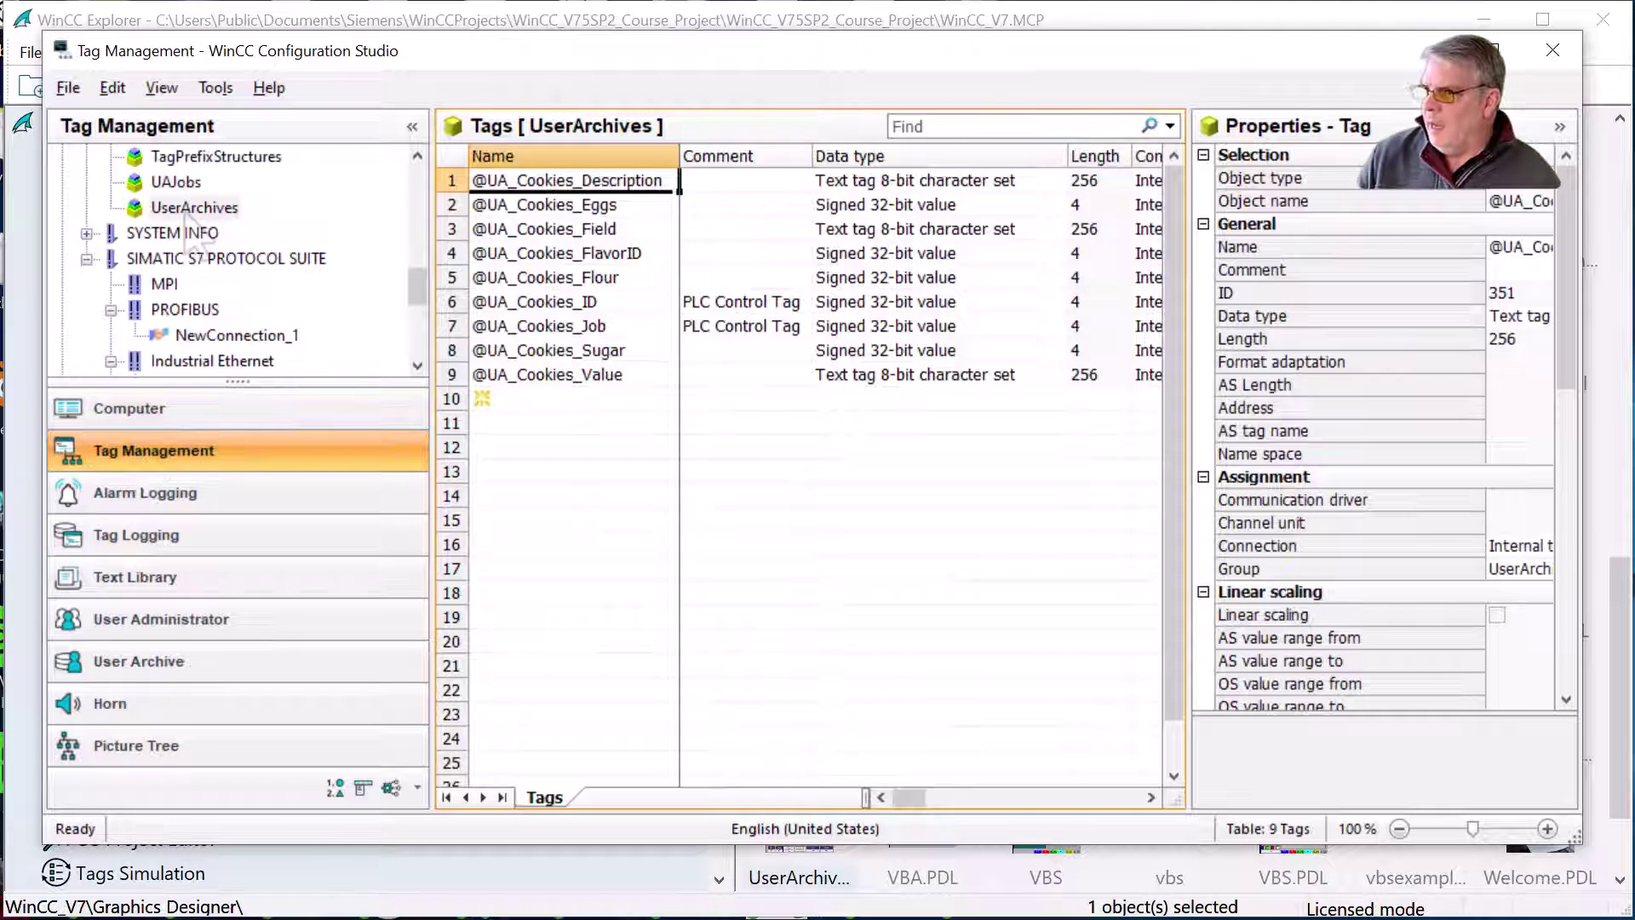
# Check the context menus of the UserArchives group, top tag level and Internal tags for export options
pyautogui.rightClick(193, 213)
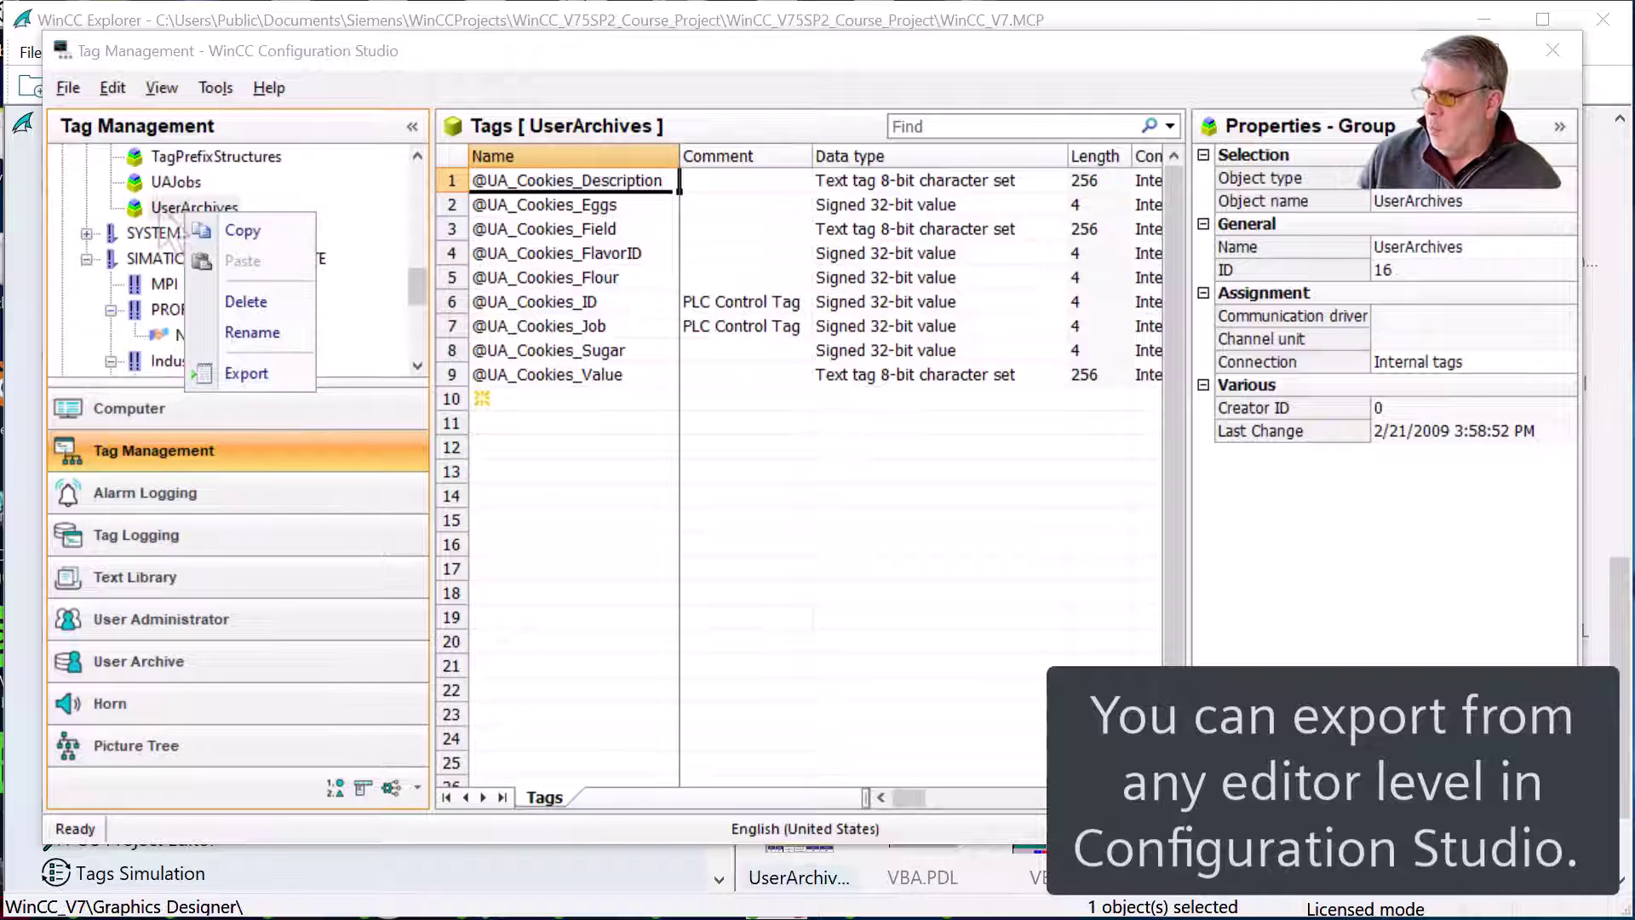
pyautogui.click(174, 246)
pyautogui.scroll(10, 180, 242)
pyautogui.scroll(1, 175, 230)
pyautogui.rightClick(155, 159)
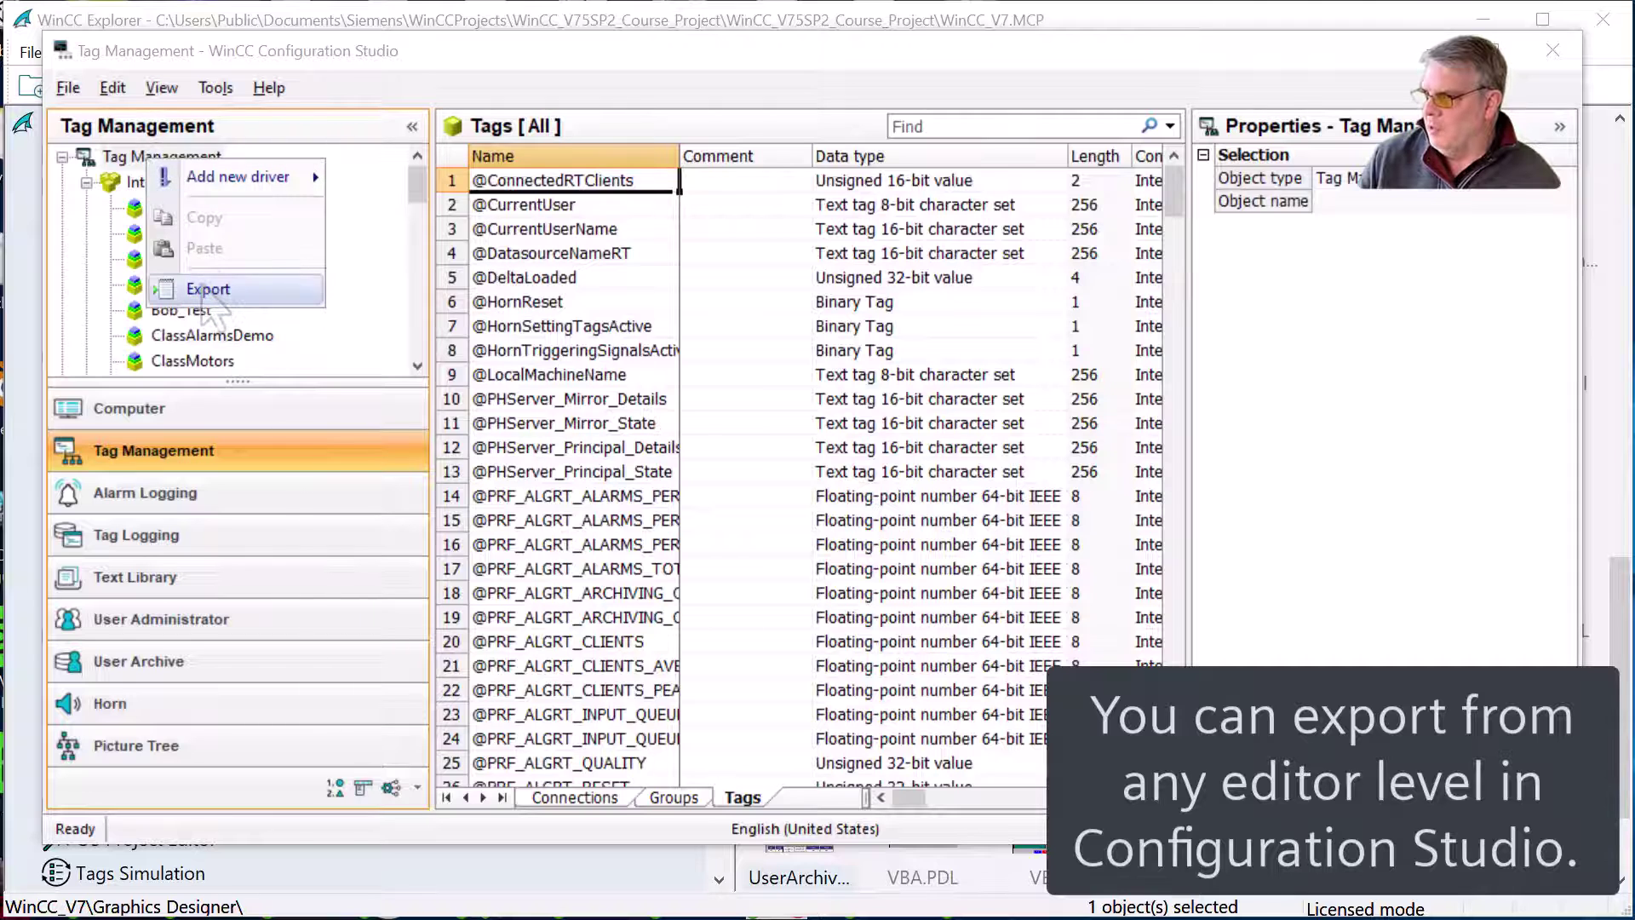
pyautogui.click(169, 184)
pyautogui.rightClick(169, 186)
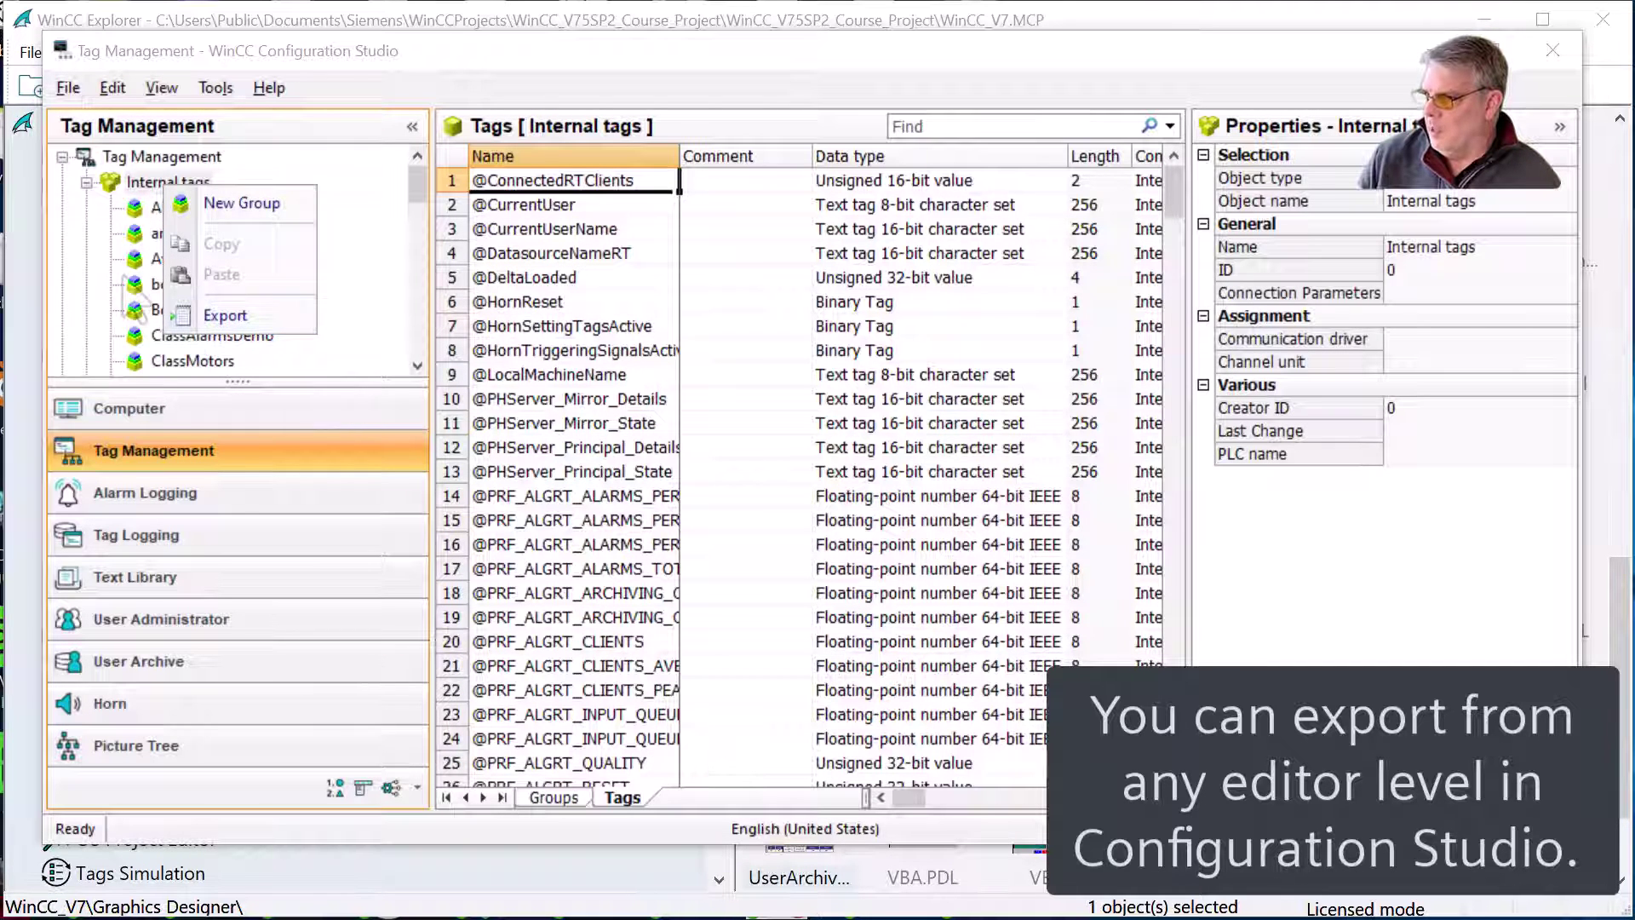
pyautogui.press('Escape')
# Choose Export for the UserArchives tag group
pyautogui.scroll(-7, 213, 281)
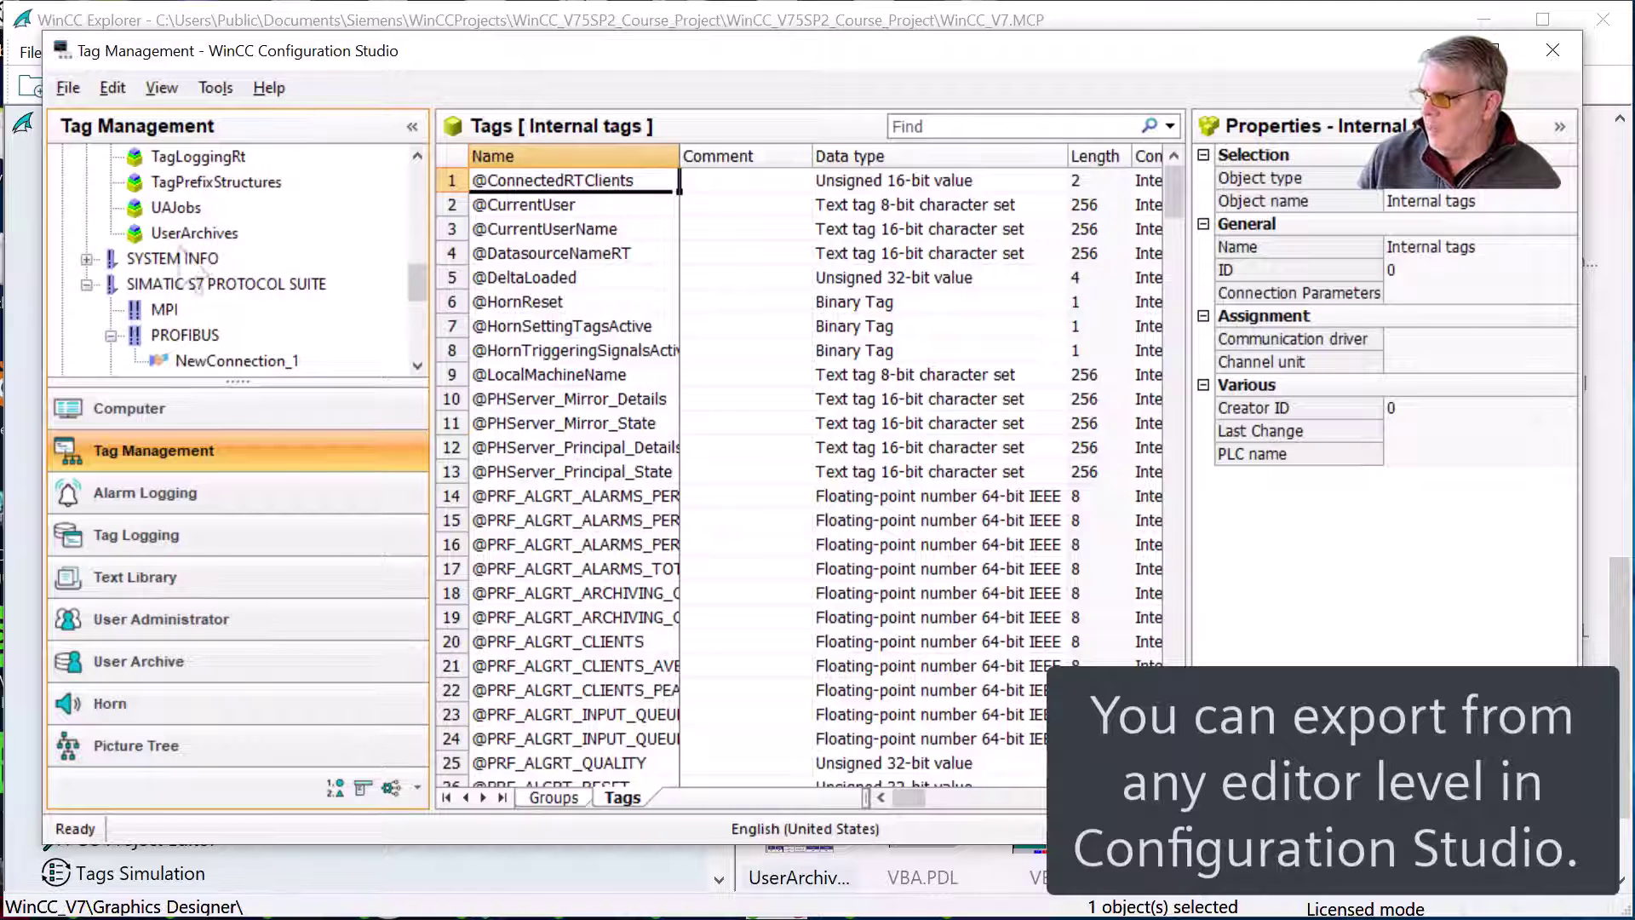
pyautogui.click(195, 233)
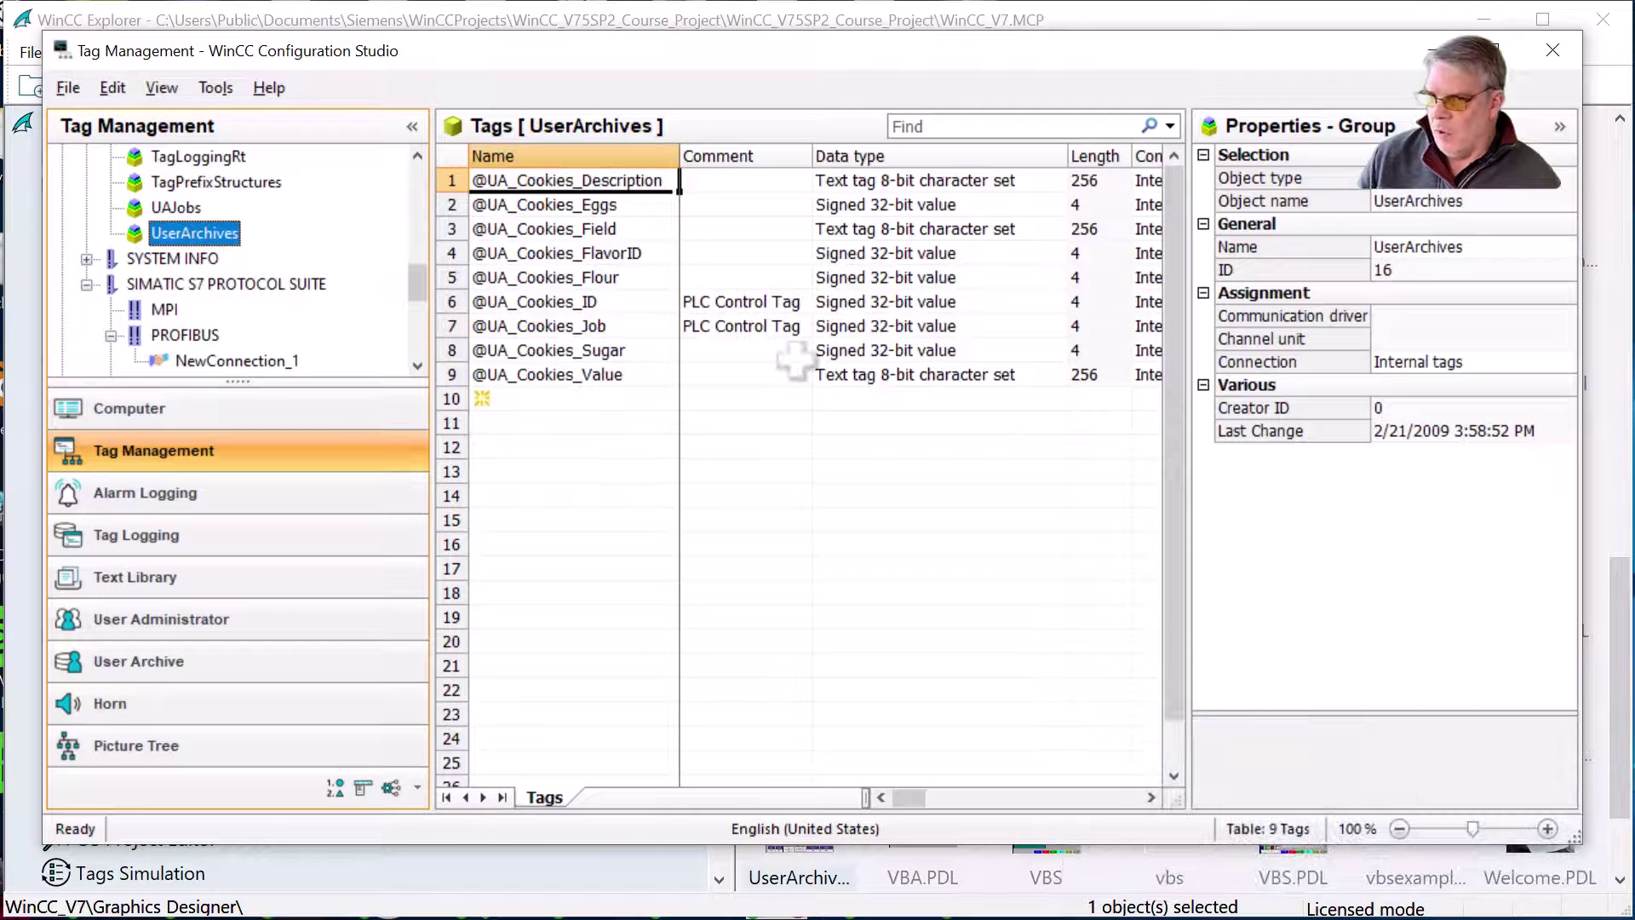
pyautogui.rightClick(193, 239)
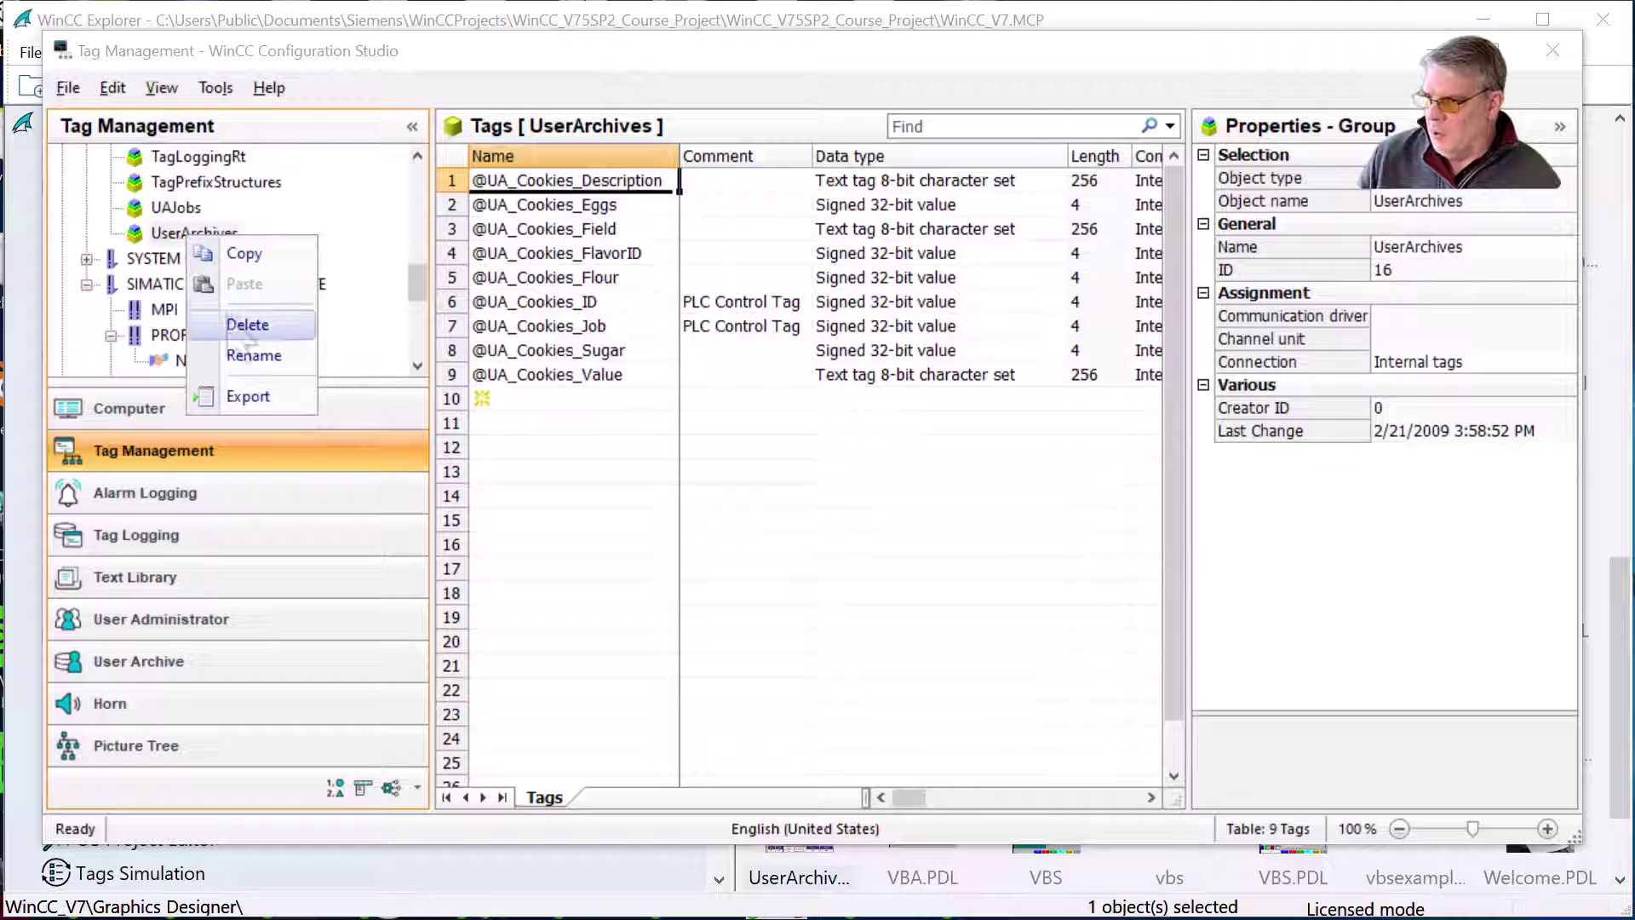
pyautogui.click(245, 397)
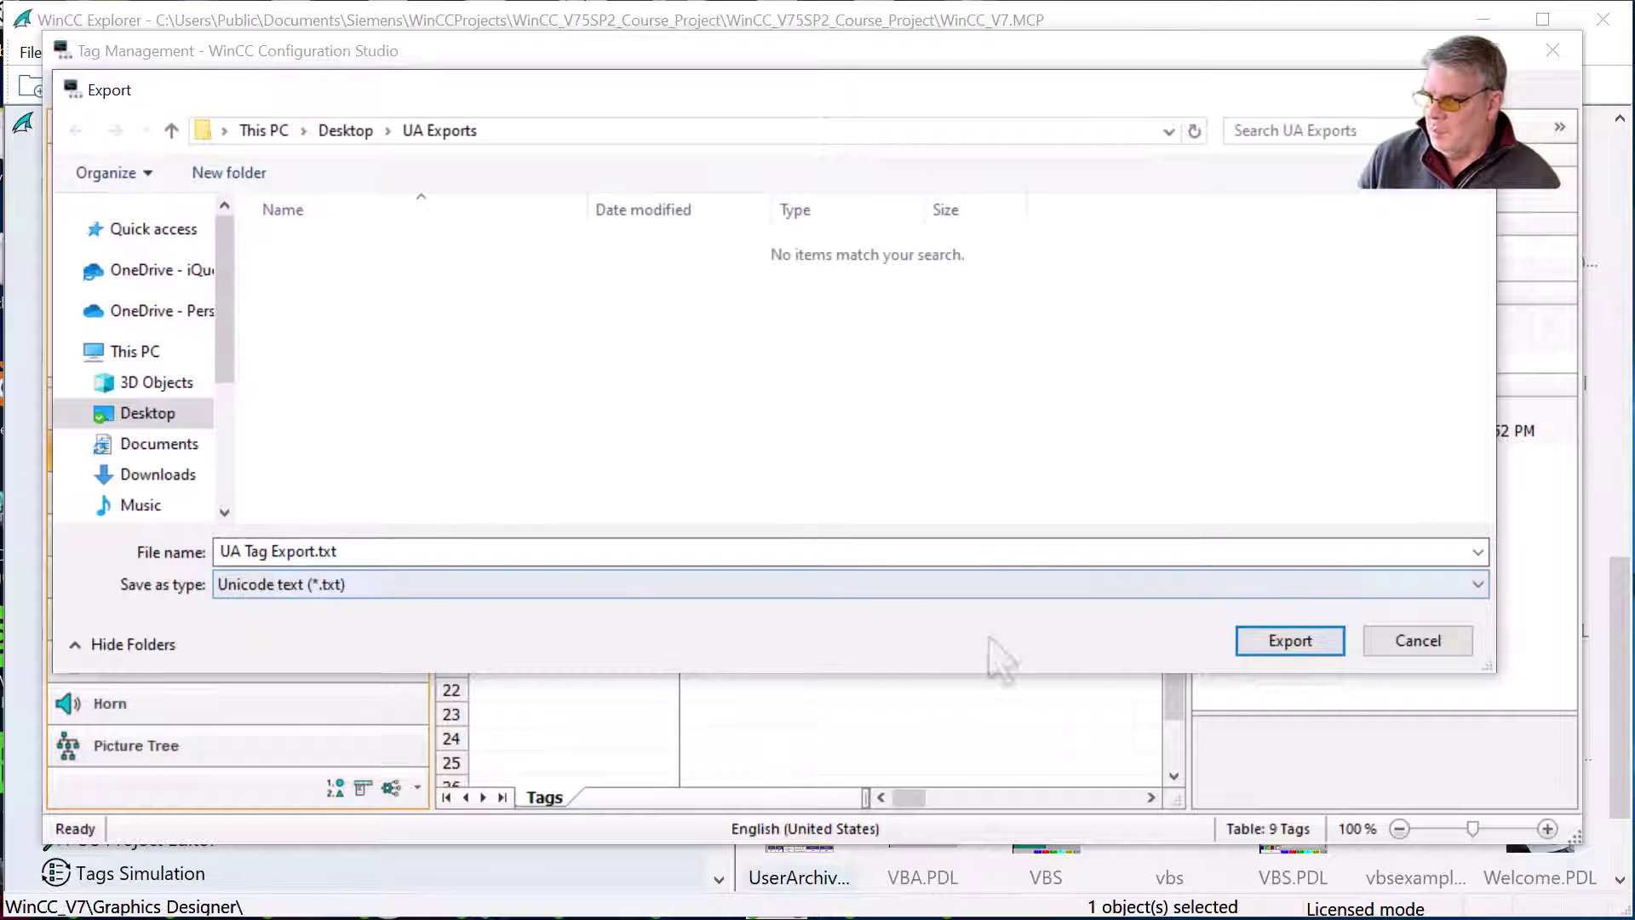
# Export the UserArchives group's 9 tags as Unicode text to UA Tag Export.txt, replacing the old file
pyautogui.click(990, 588)
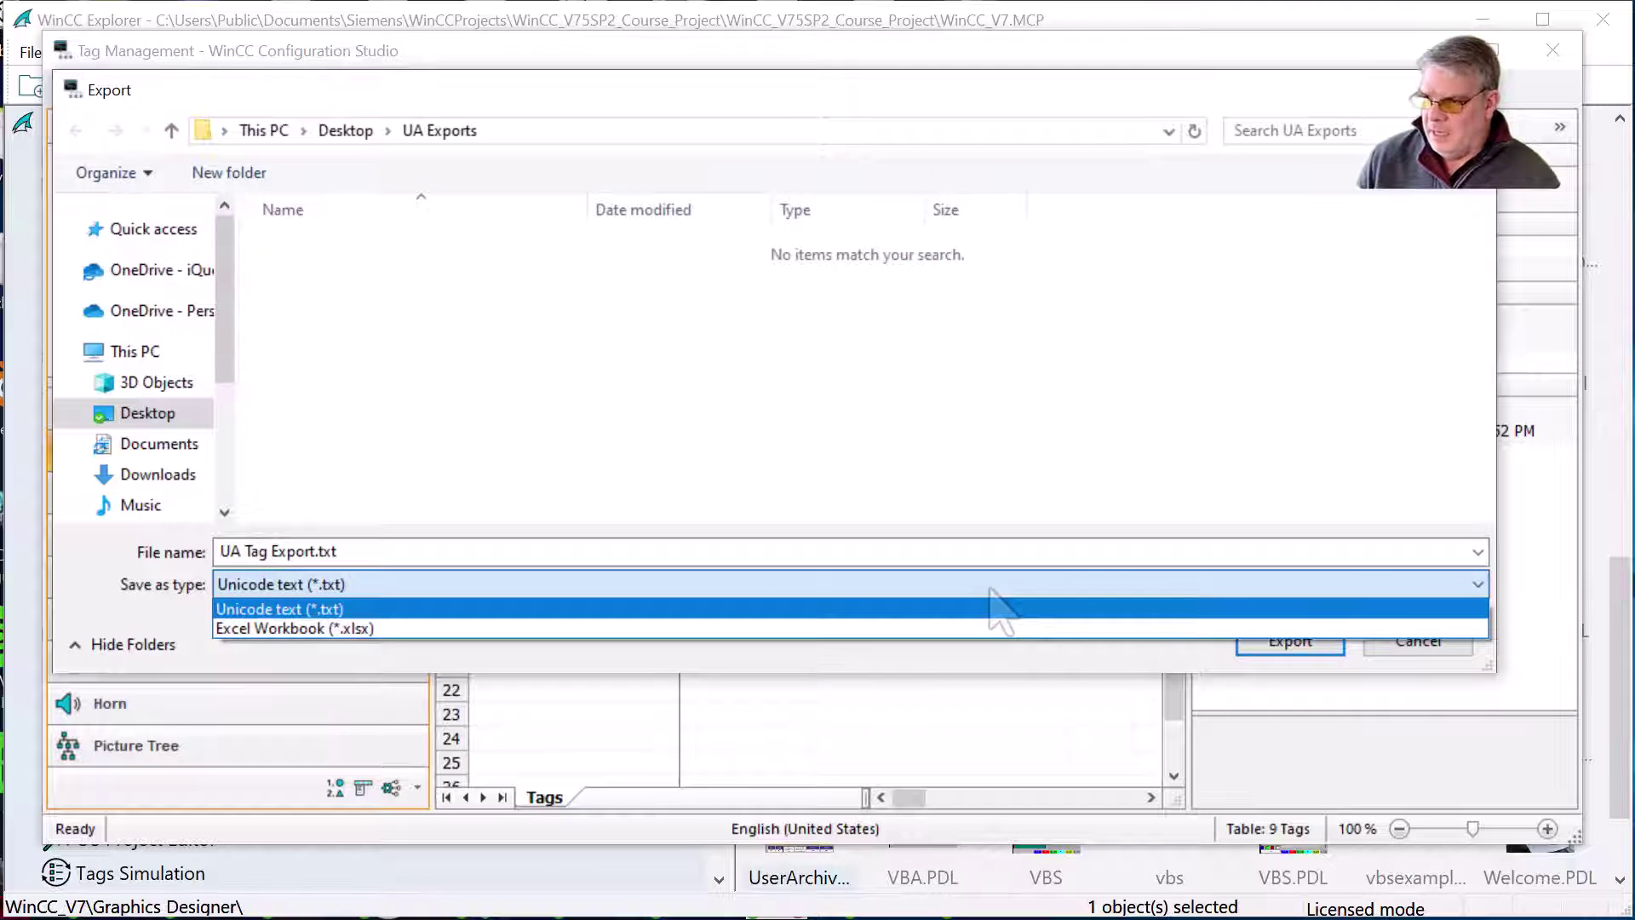
pyautogui.click(992, 608)
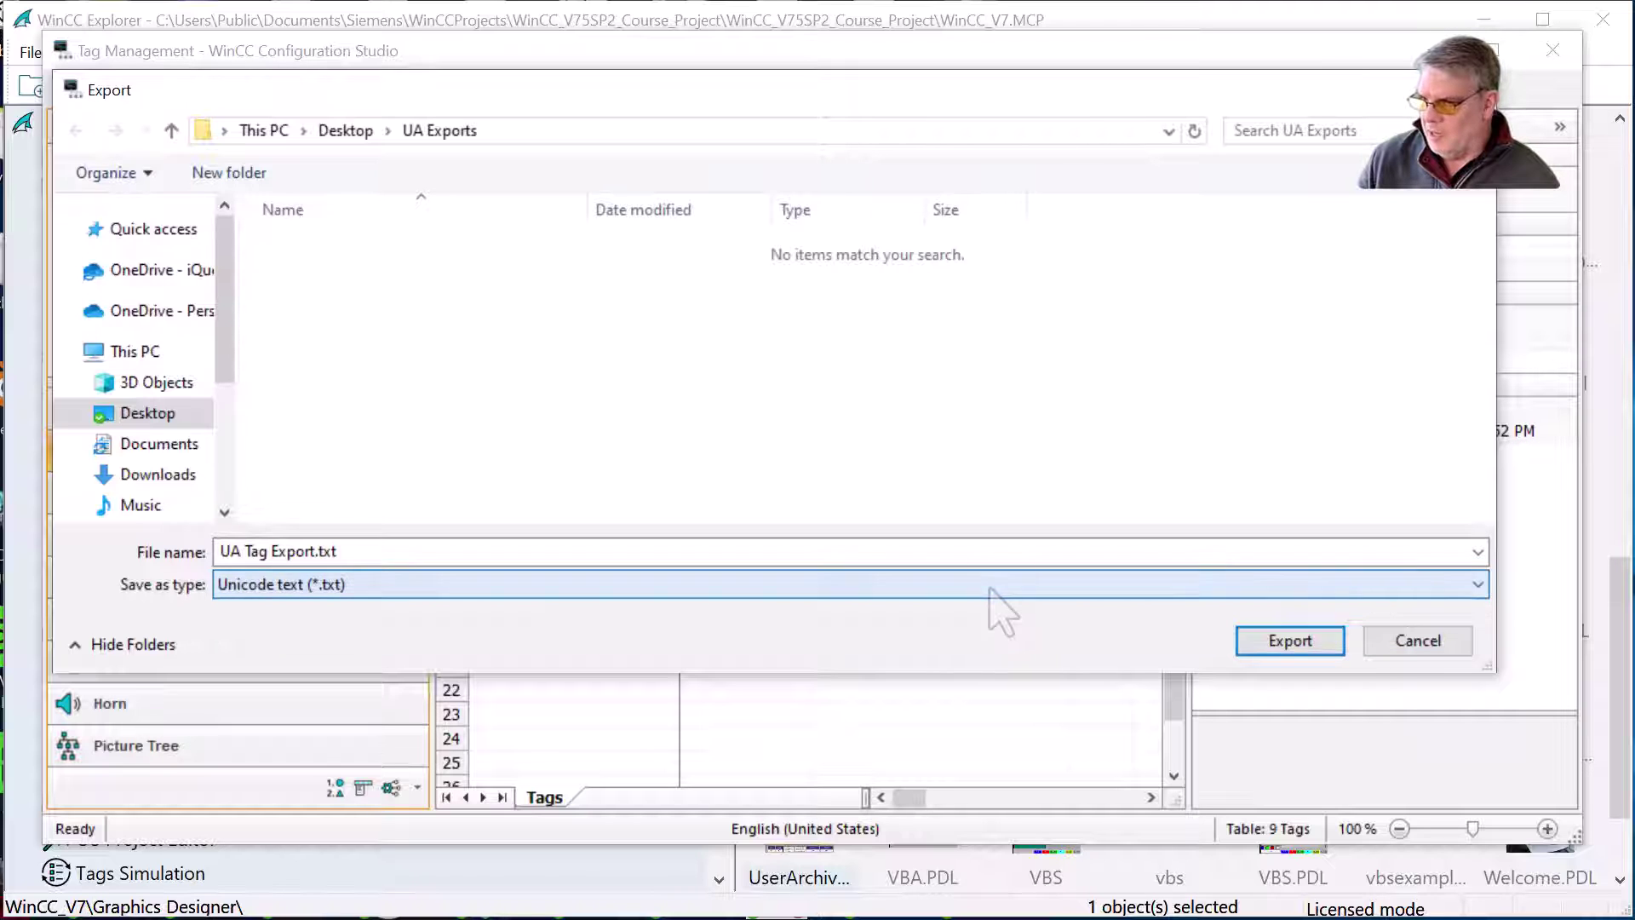
pyautogui.click(1289, 641)
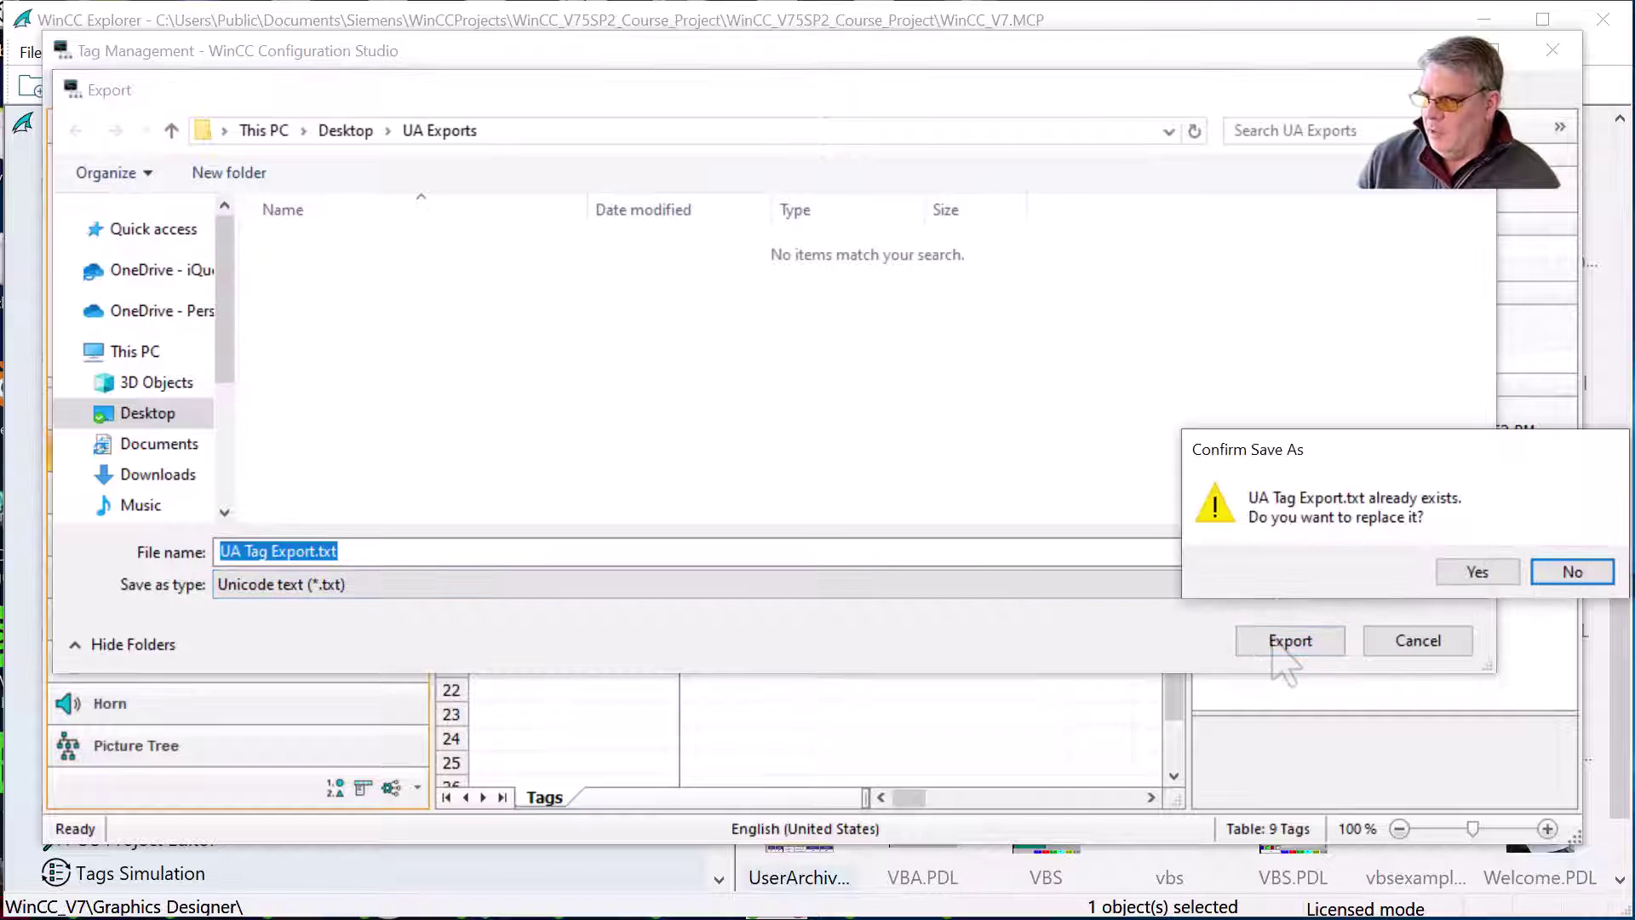
pyautogui.click(1466, 569)
pyautogui.moveTo(1319, 433); pyautogui.dragTo(1255, 426)
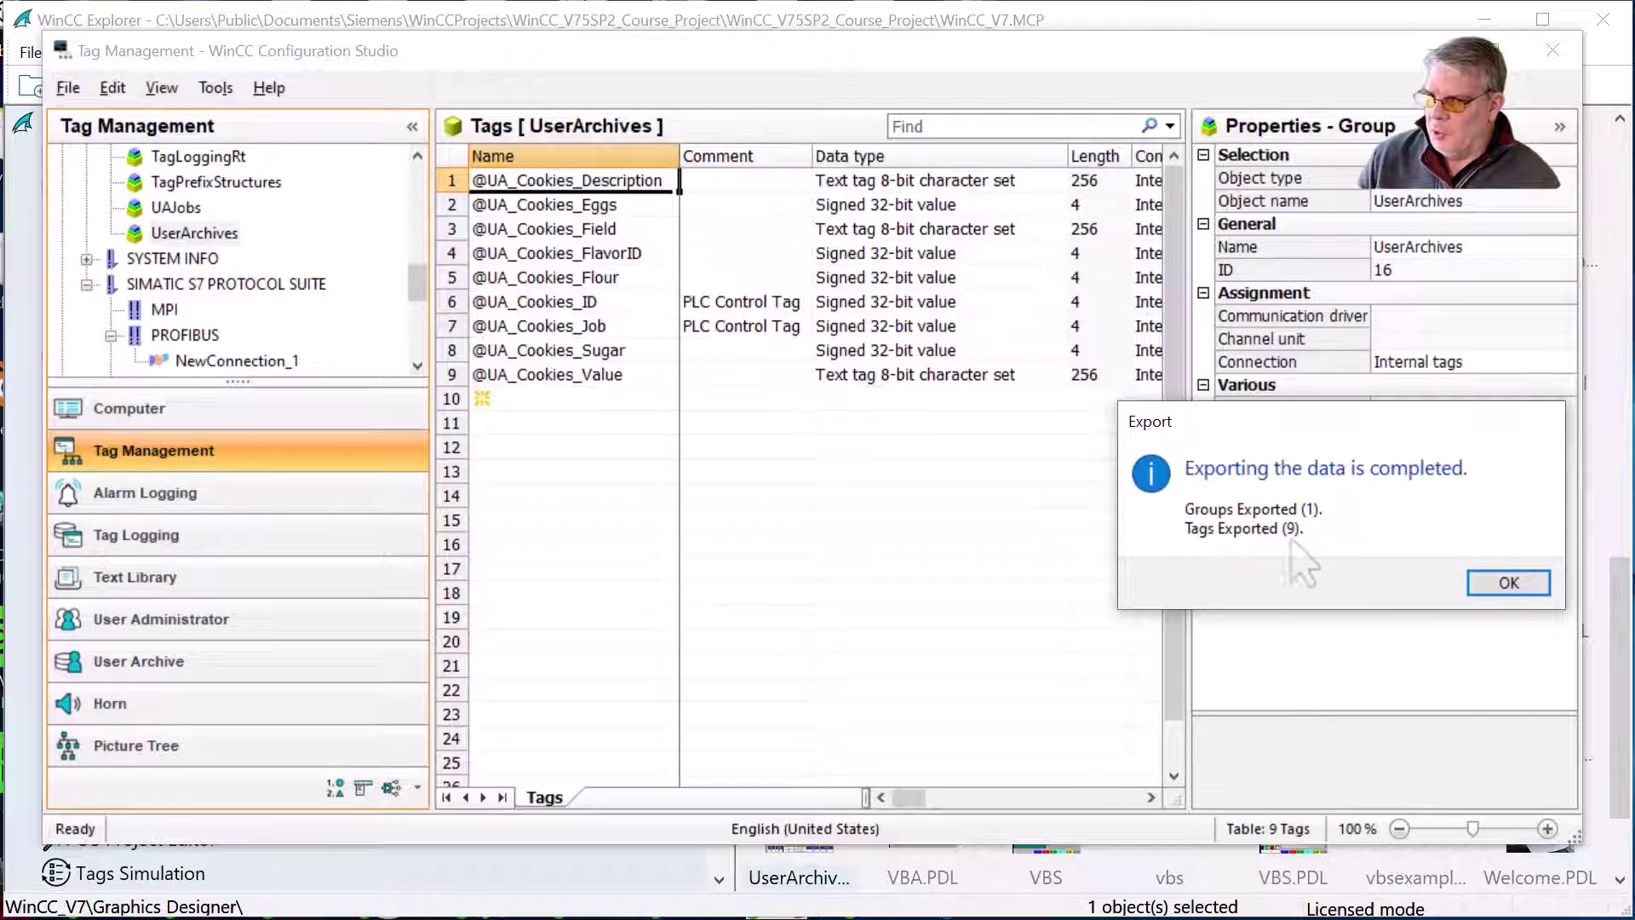
pyautogui.click(1499, 584)
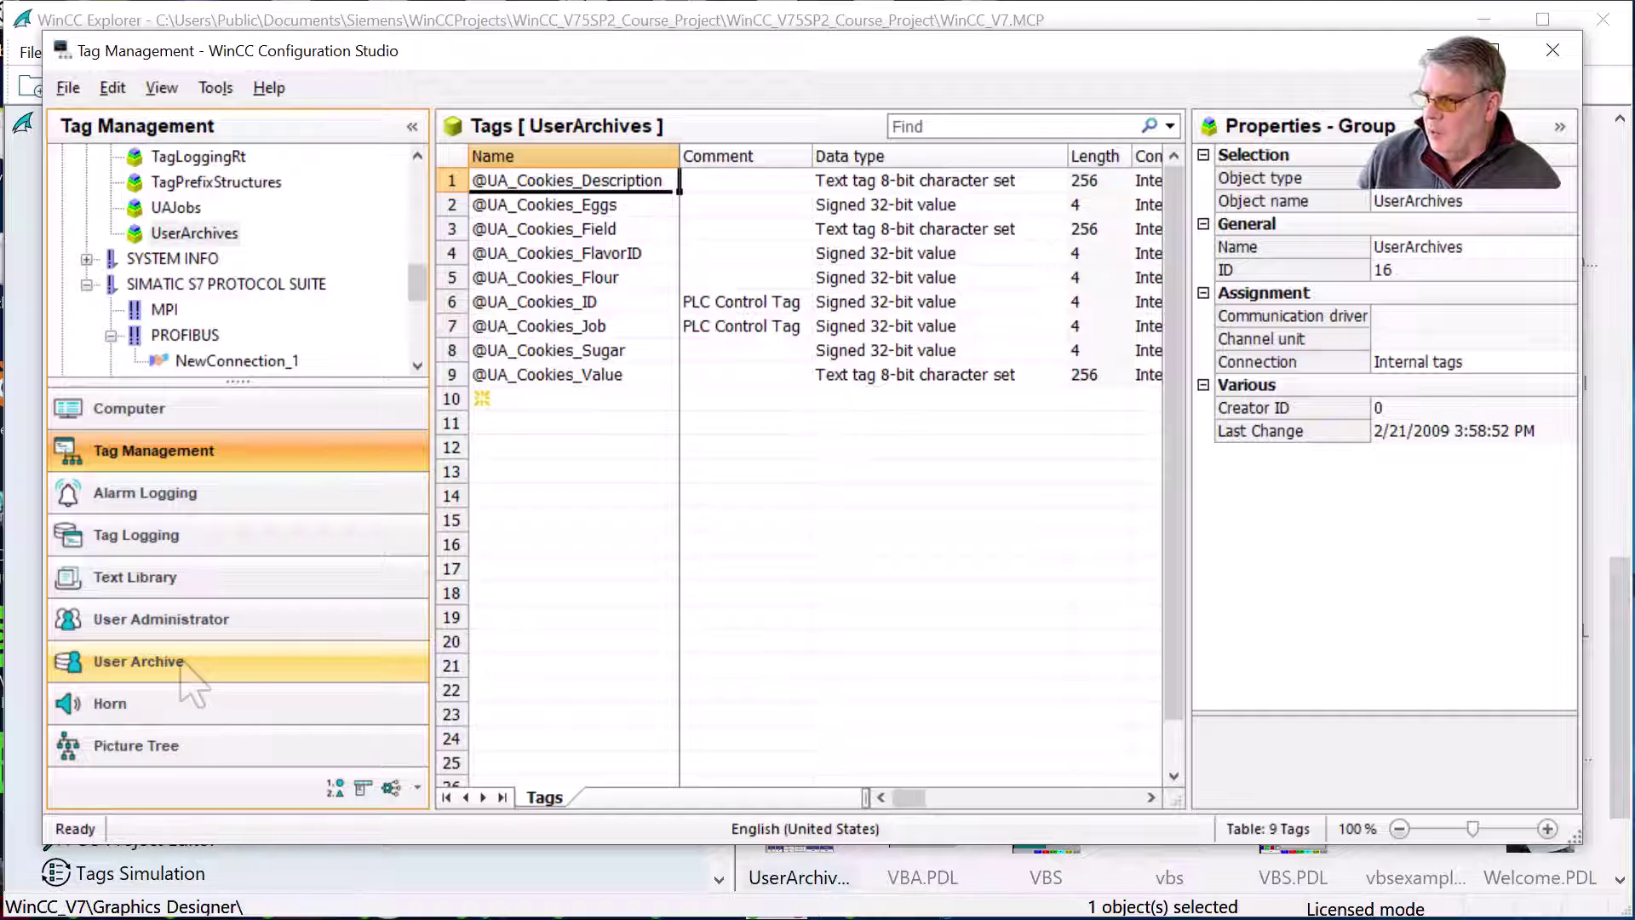
pyautogui.click(140, 661)
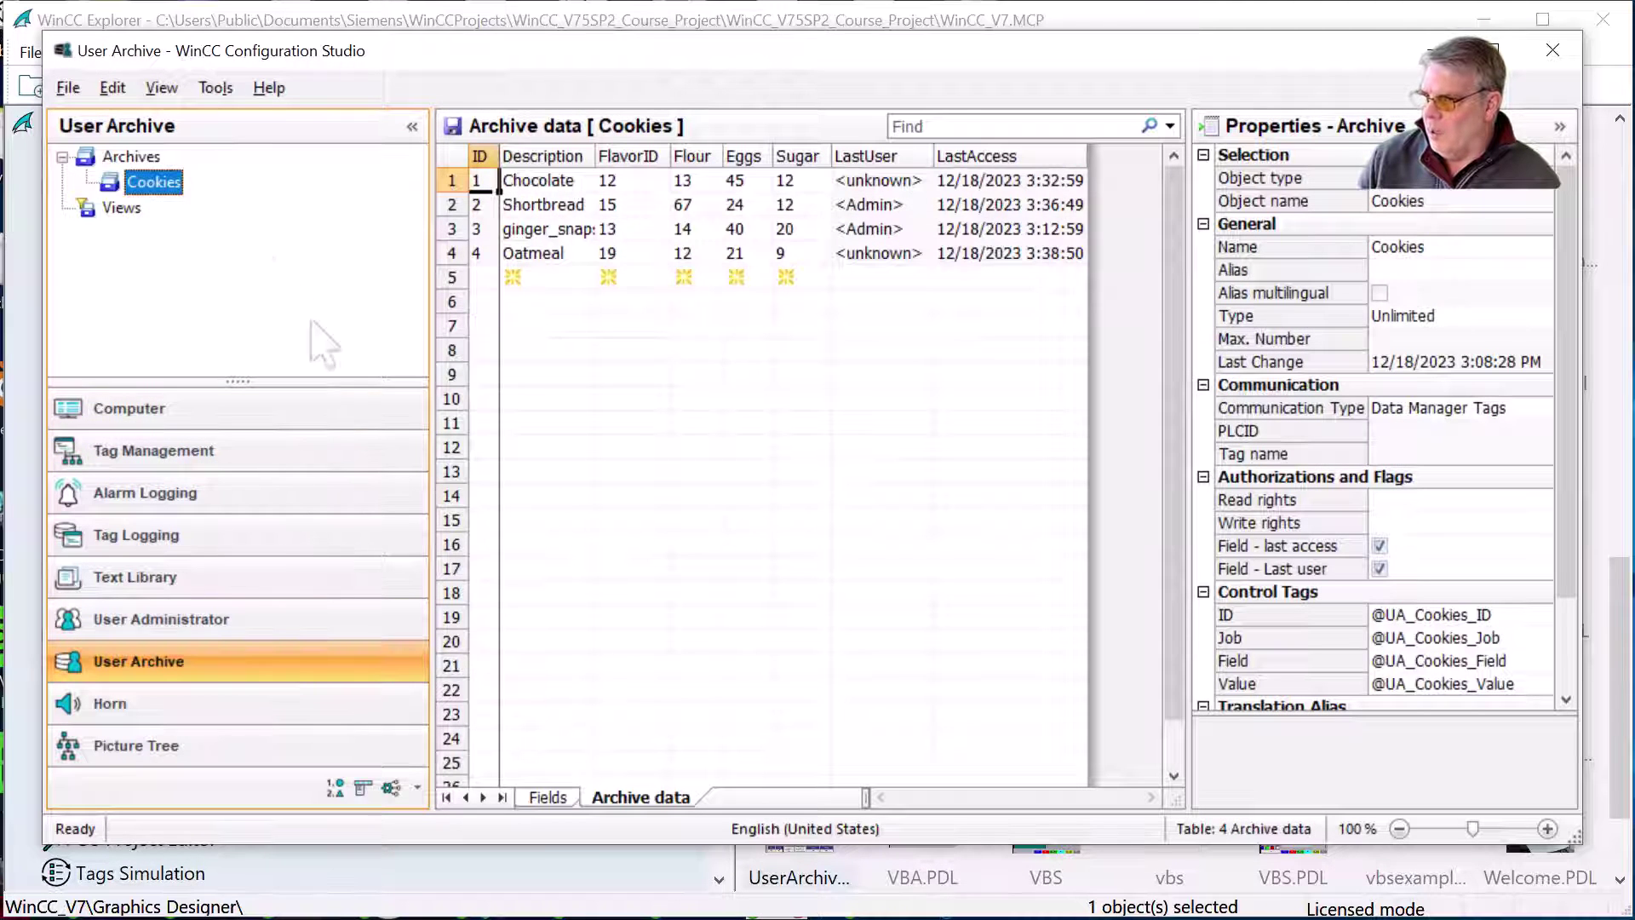
# Export the Cookies archive definition with its 5 fields to UA Cookies Export.txt
pyautogui.rightClick(173, 184)
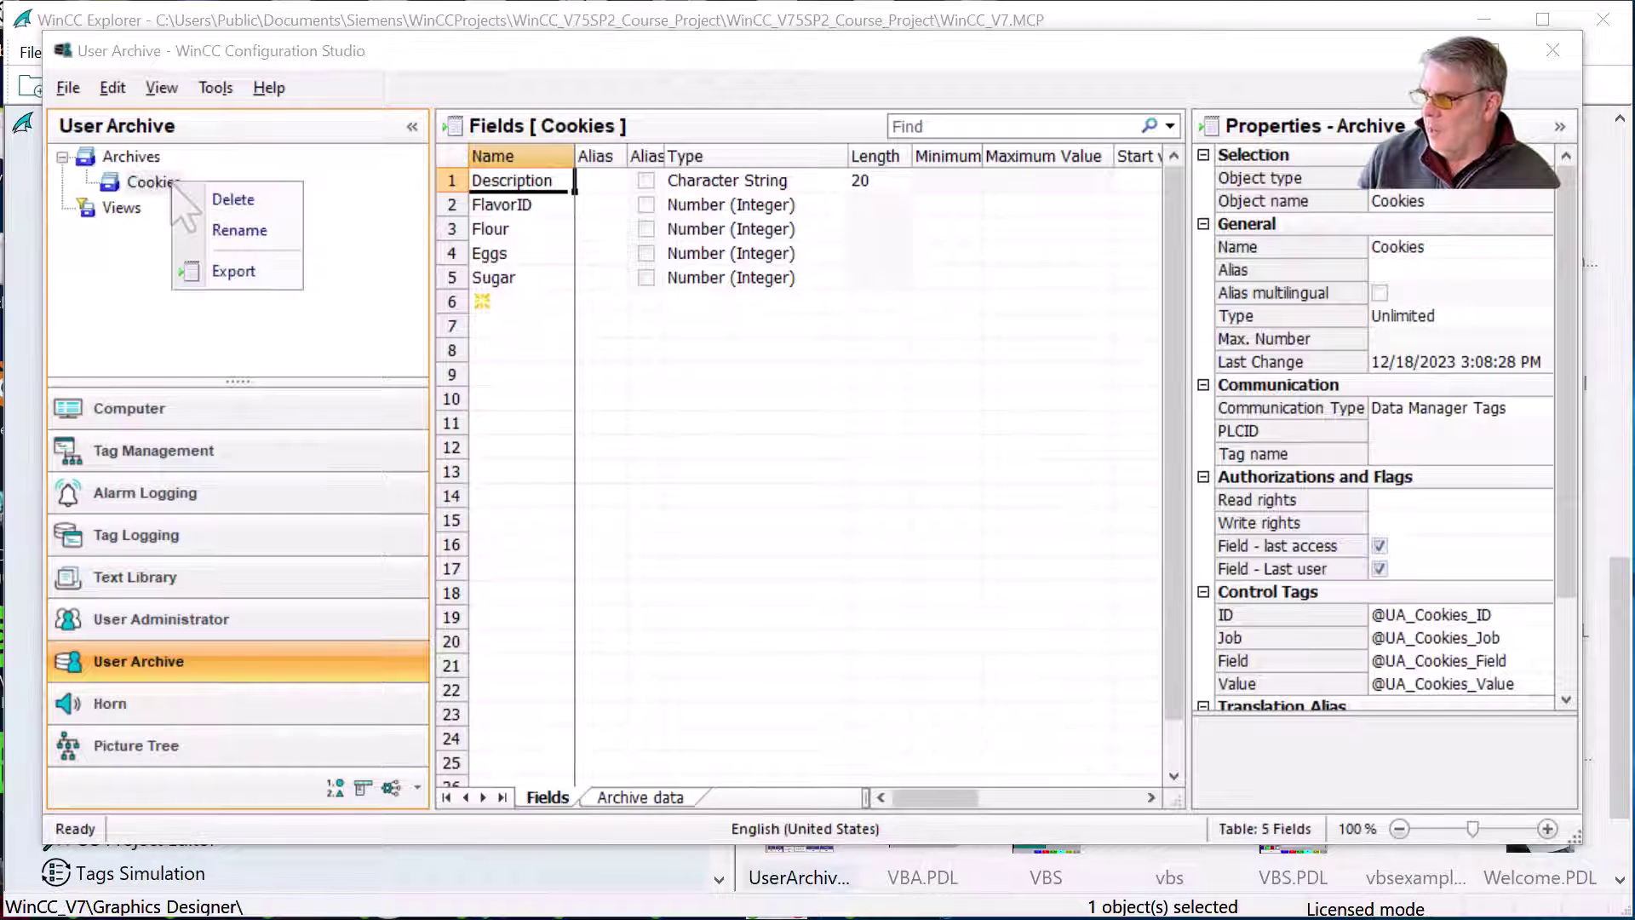
pyautogui.click(232, 271)
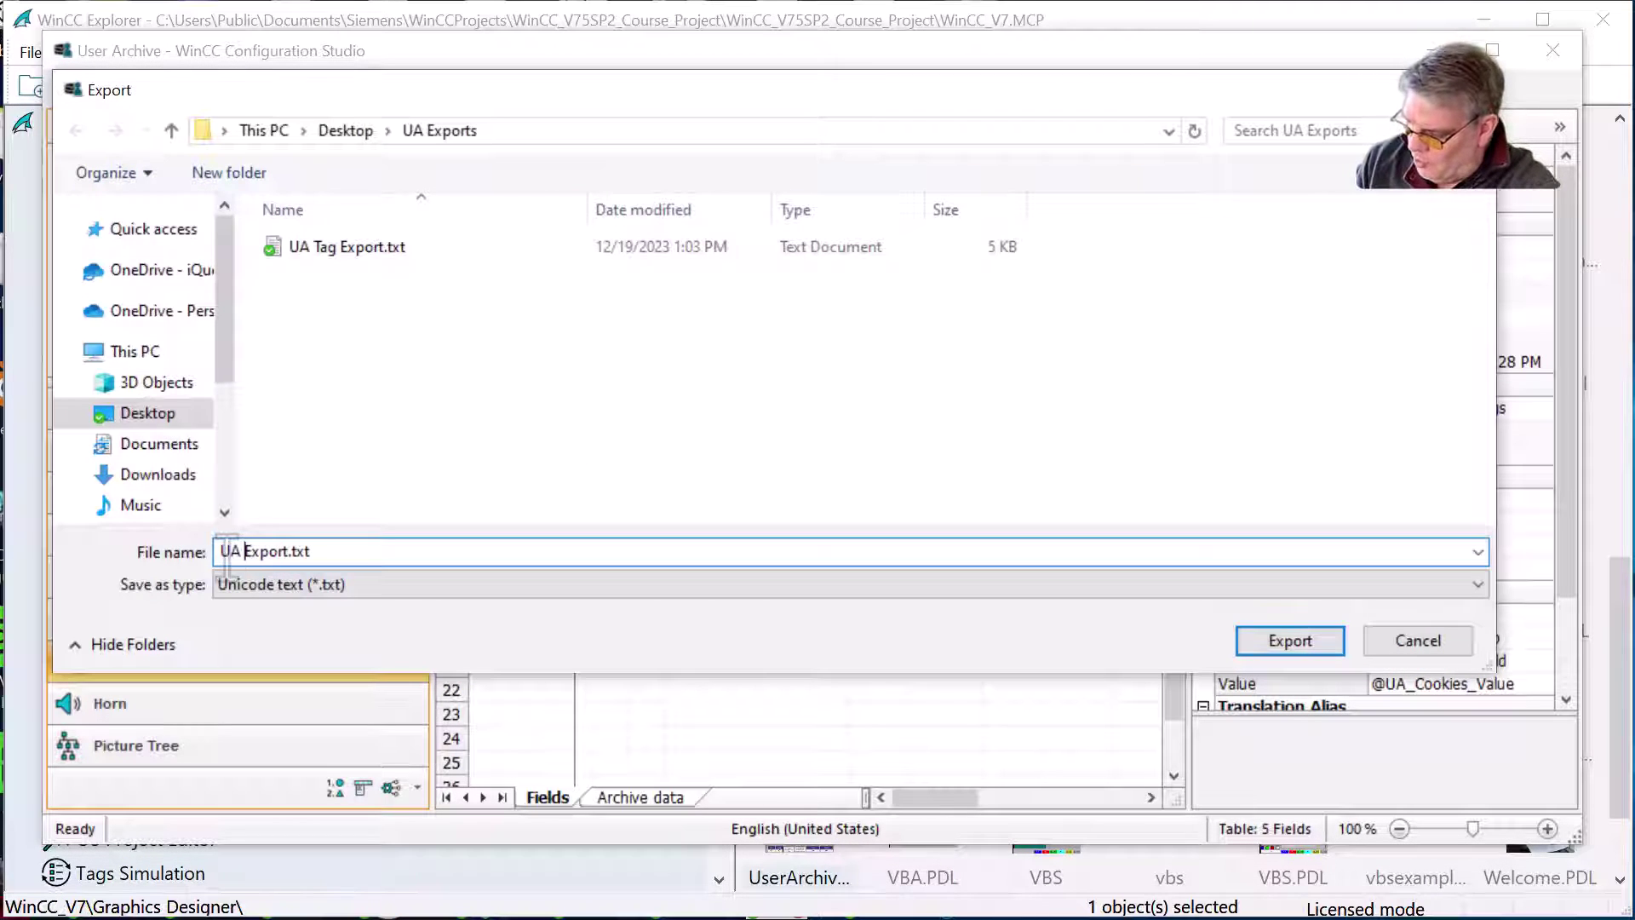
pyautogui.write('UA Cookies')
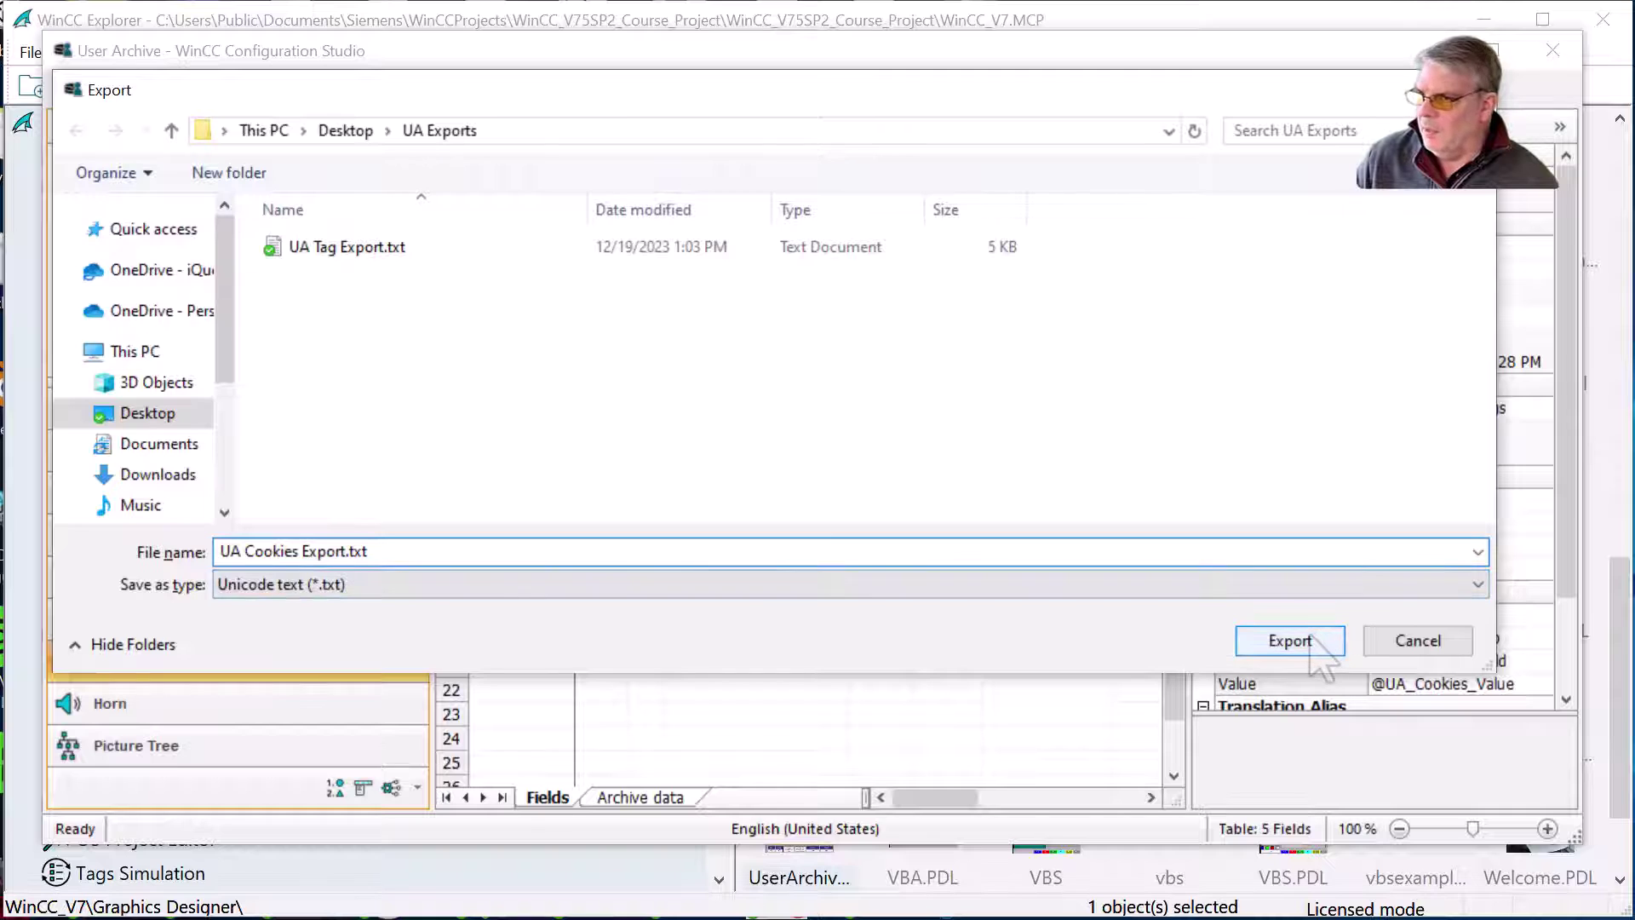
pyautogui.click(1311, 649)
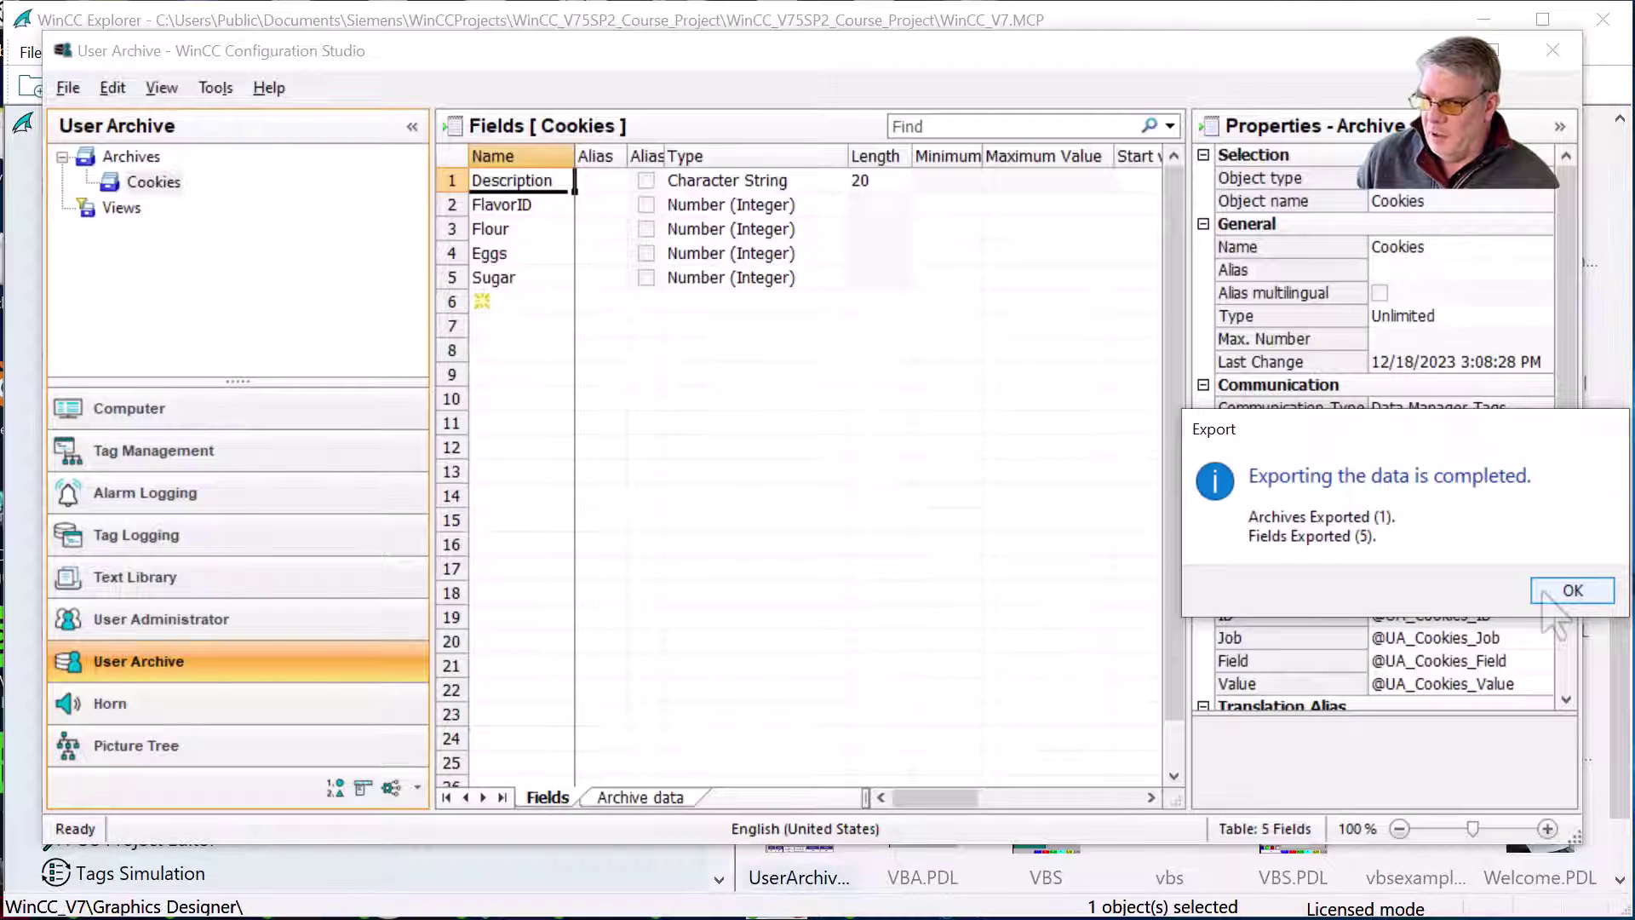
pyautogui.click(1572, 590)
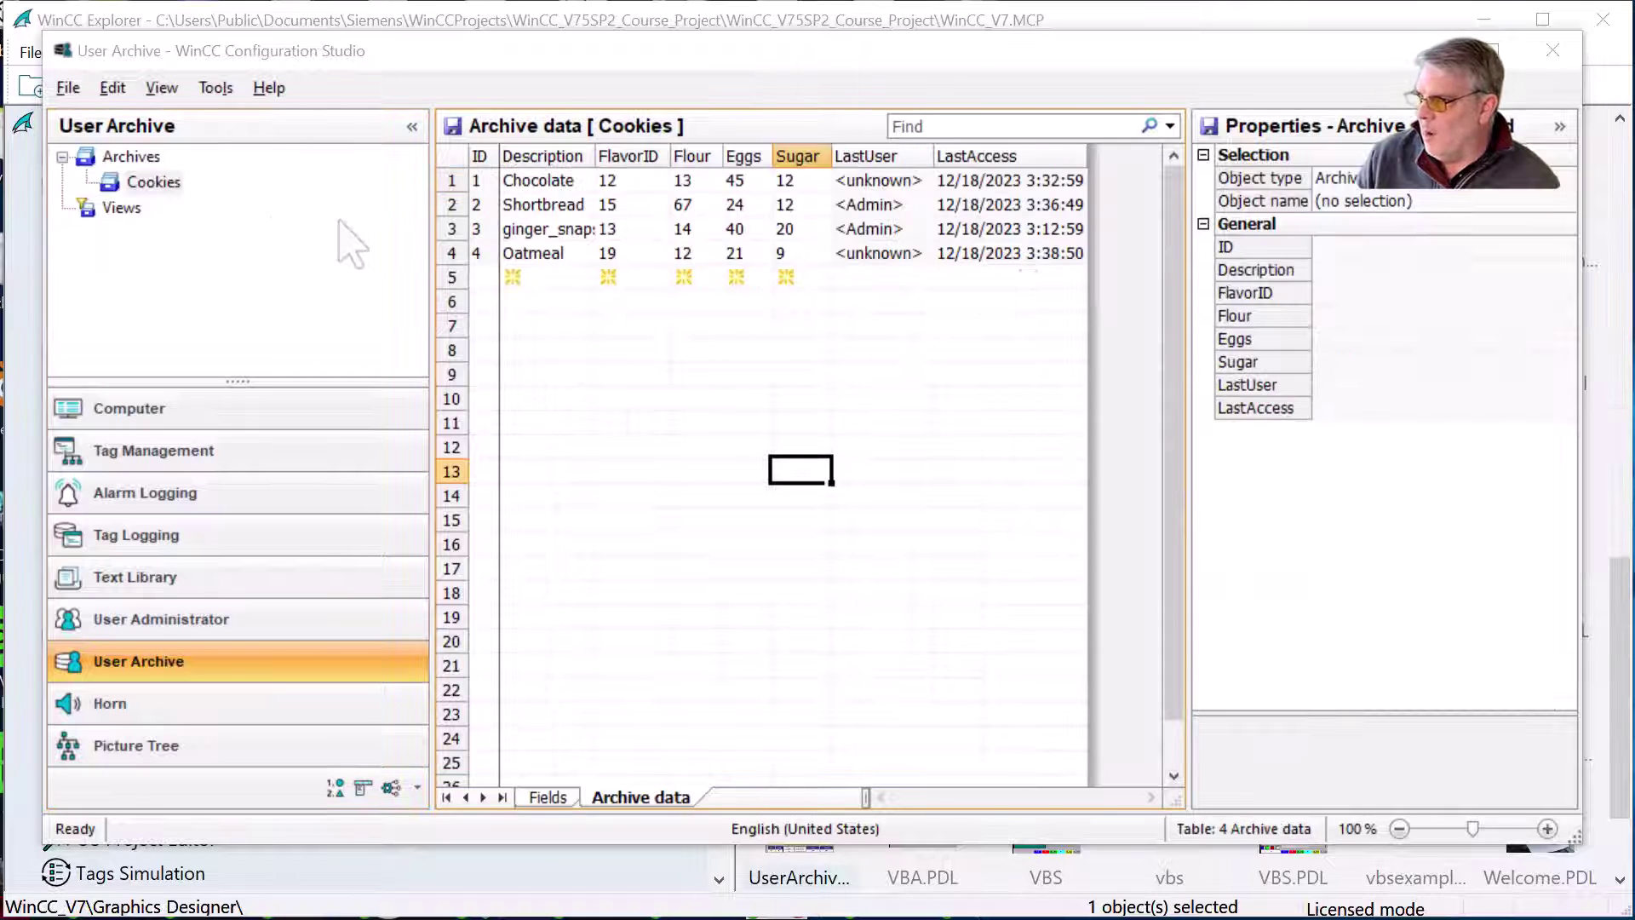
# Save the Cookies archive's four records as CSV to Cookies Data Export.csv in UA Exports
pyautogui.click(140, 182)
pyautogui.rightClick(141, 184)
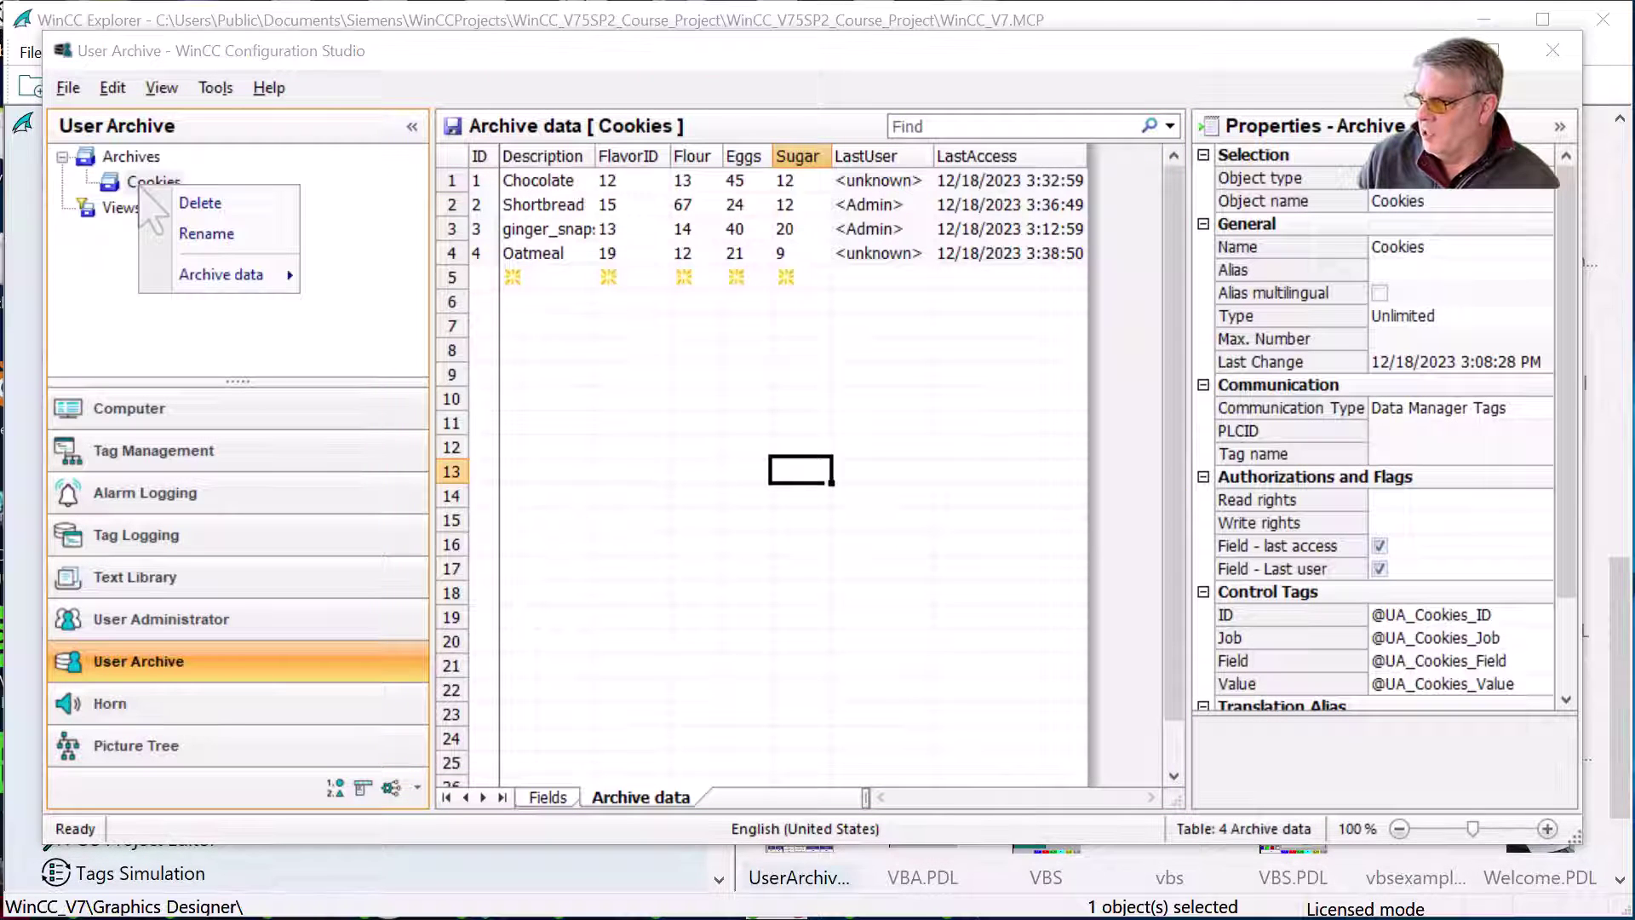
pyautogui.moveTo(182, 274)
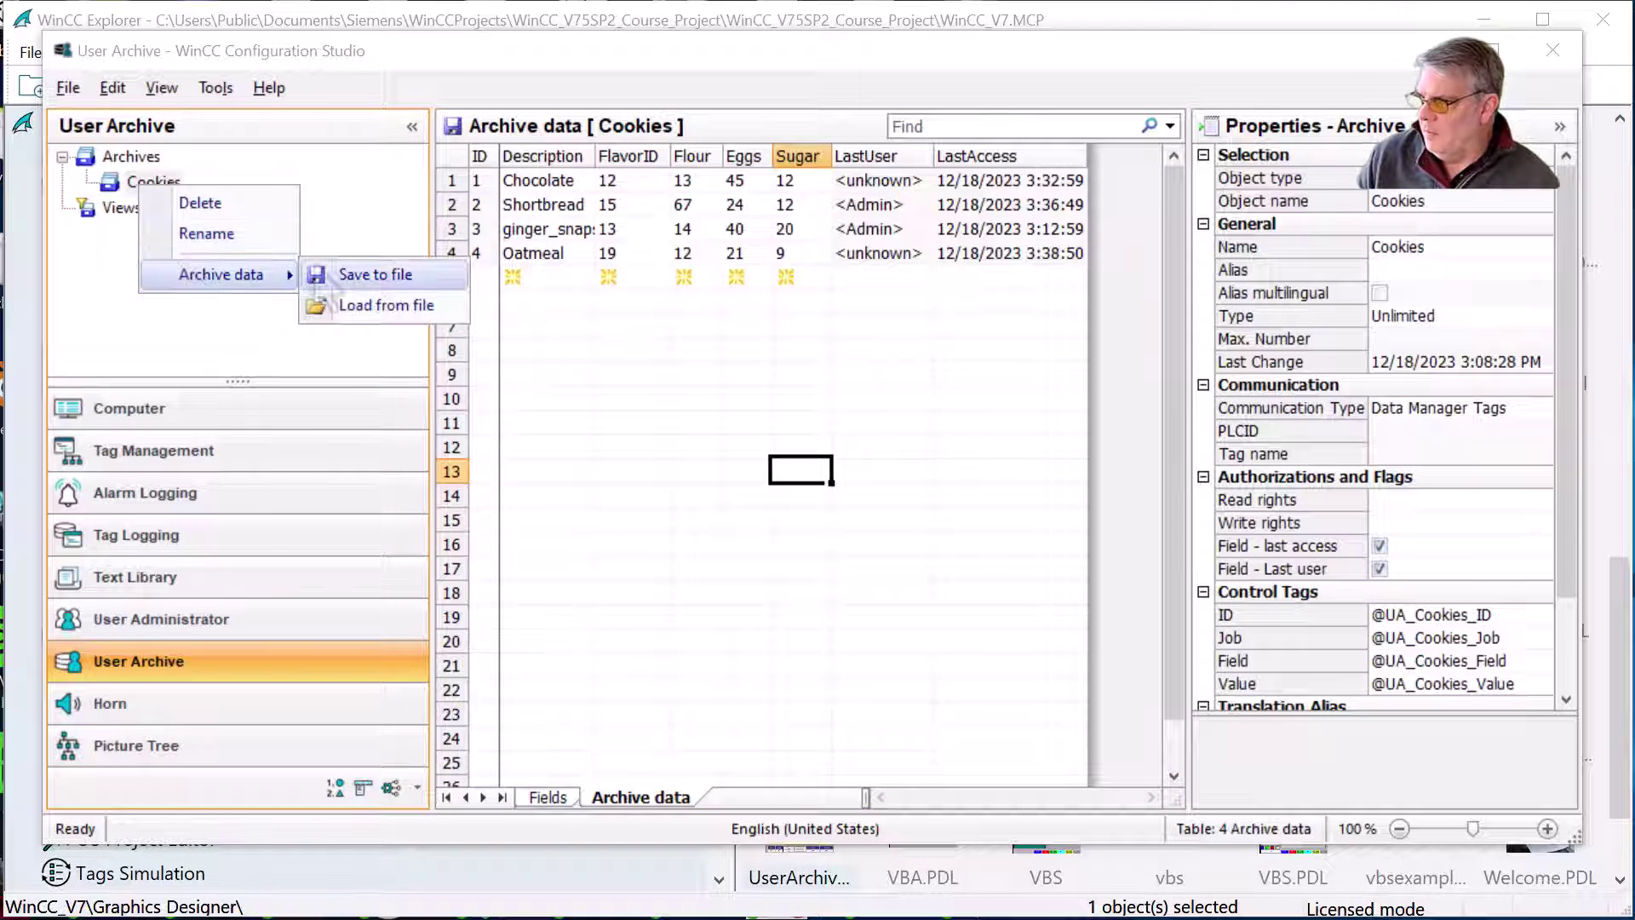
pyautogui.click(371, 281)
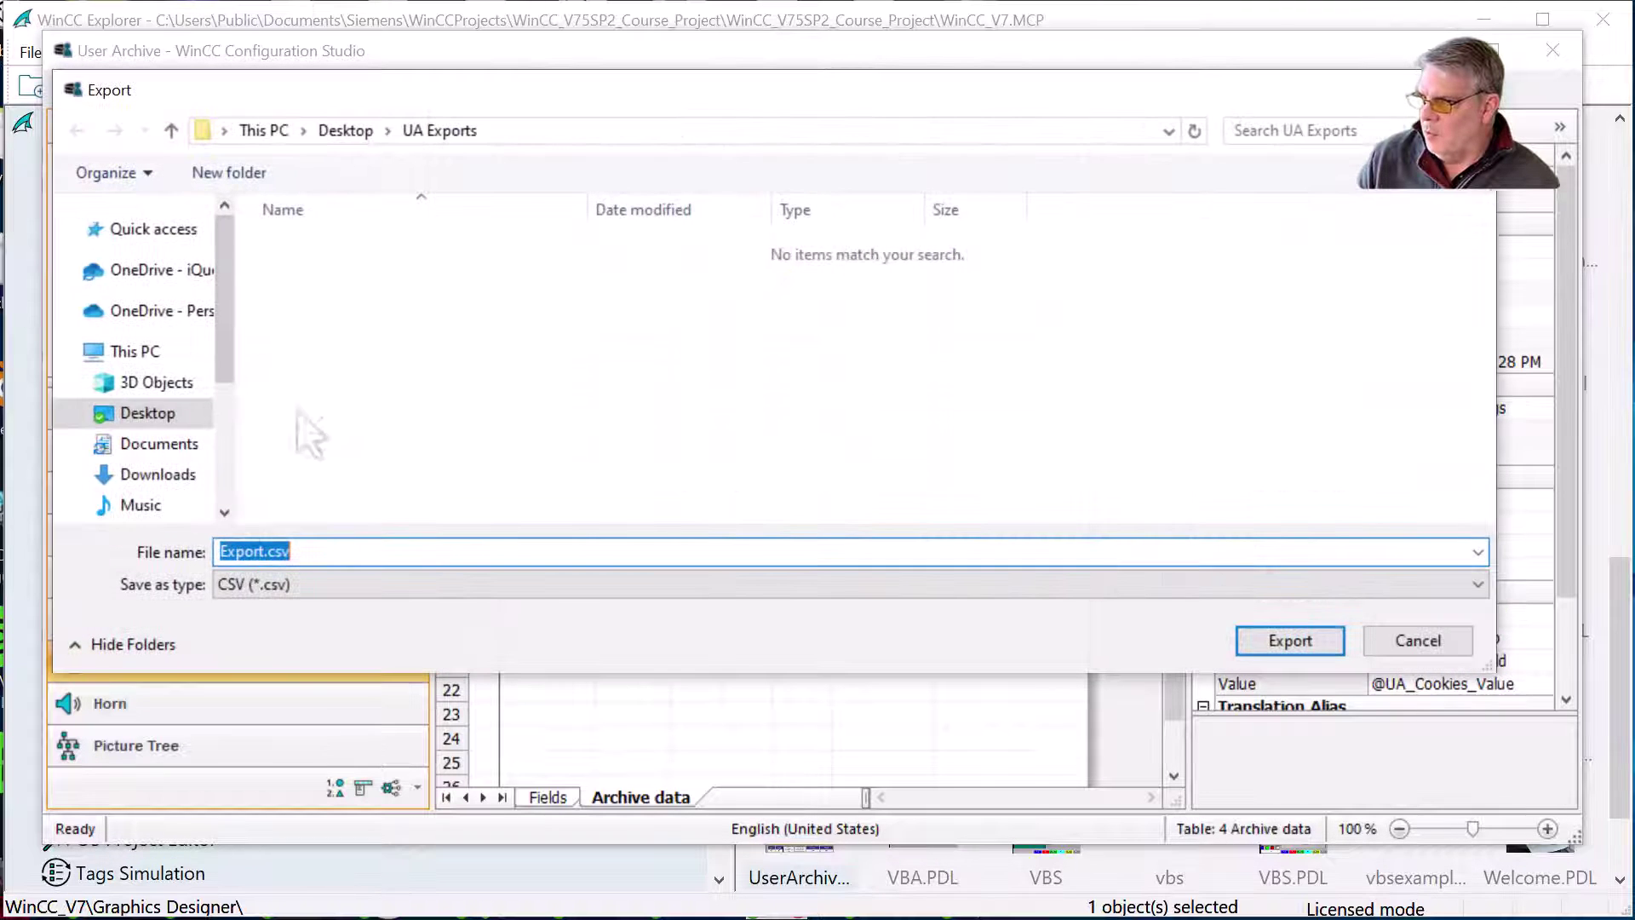
pyautogui.click(220, 552)
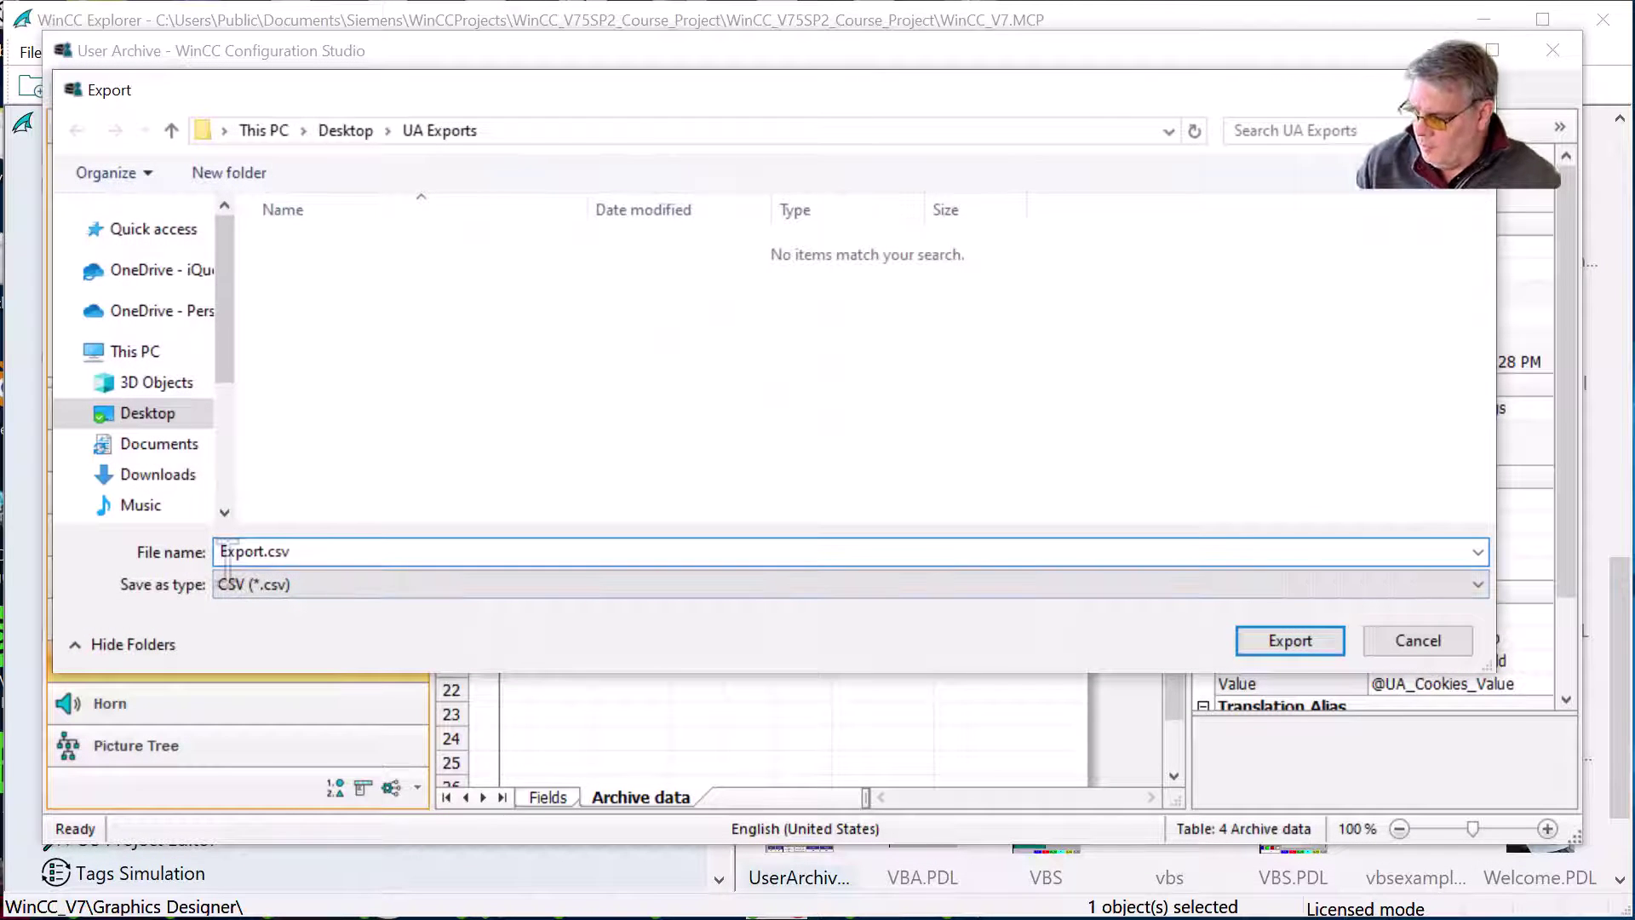
pyautogui.write('Cookies Data')
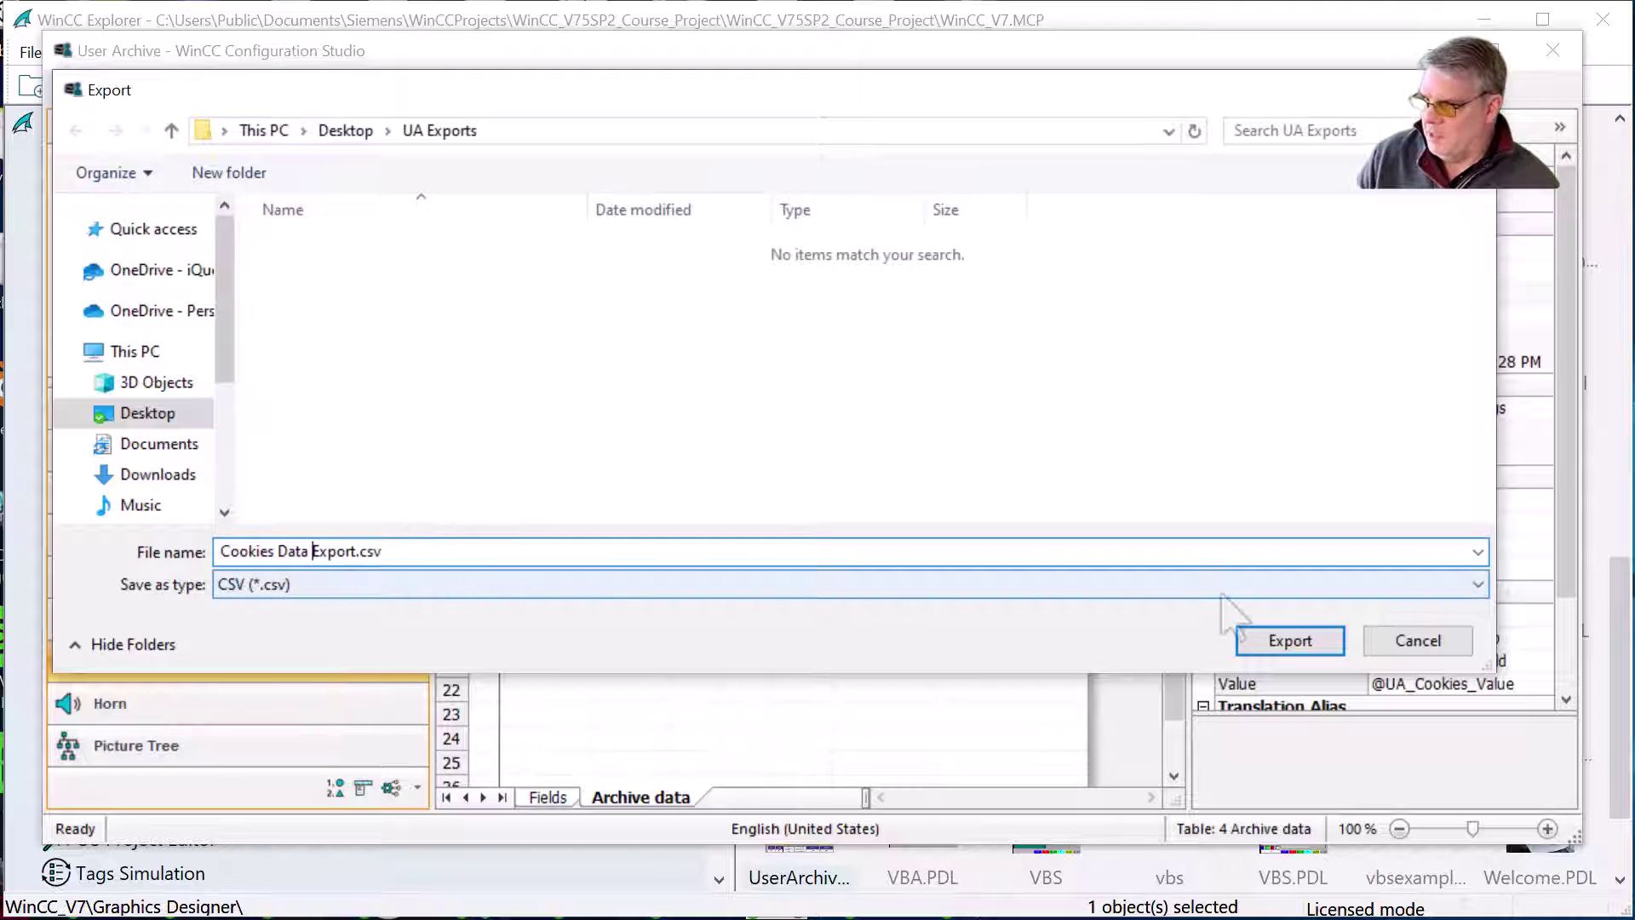
pyautogui.click(1223, 594)
pyautogui.click(1286, 640)
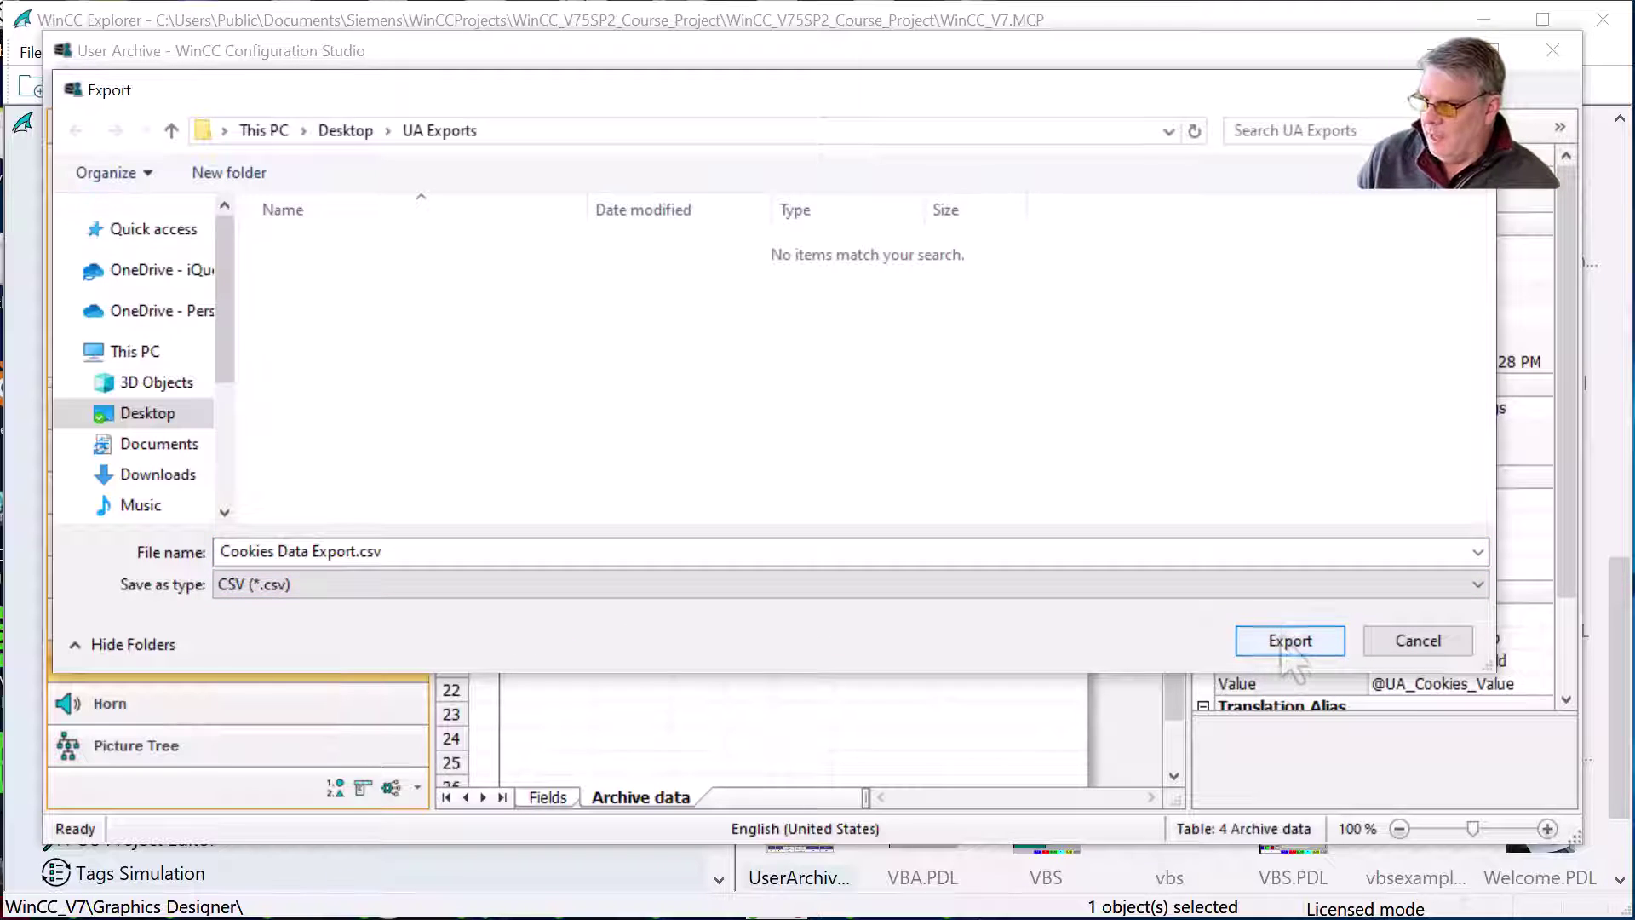
pyautogui.click(1283, 646)
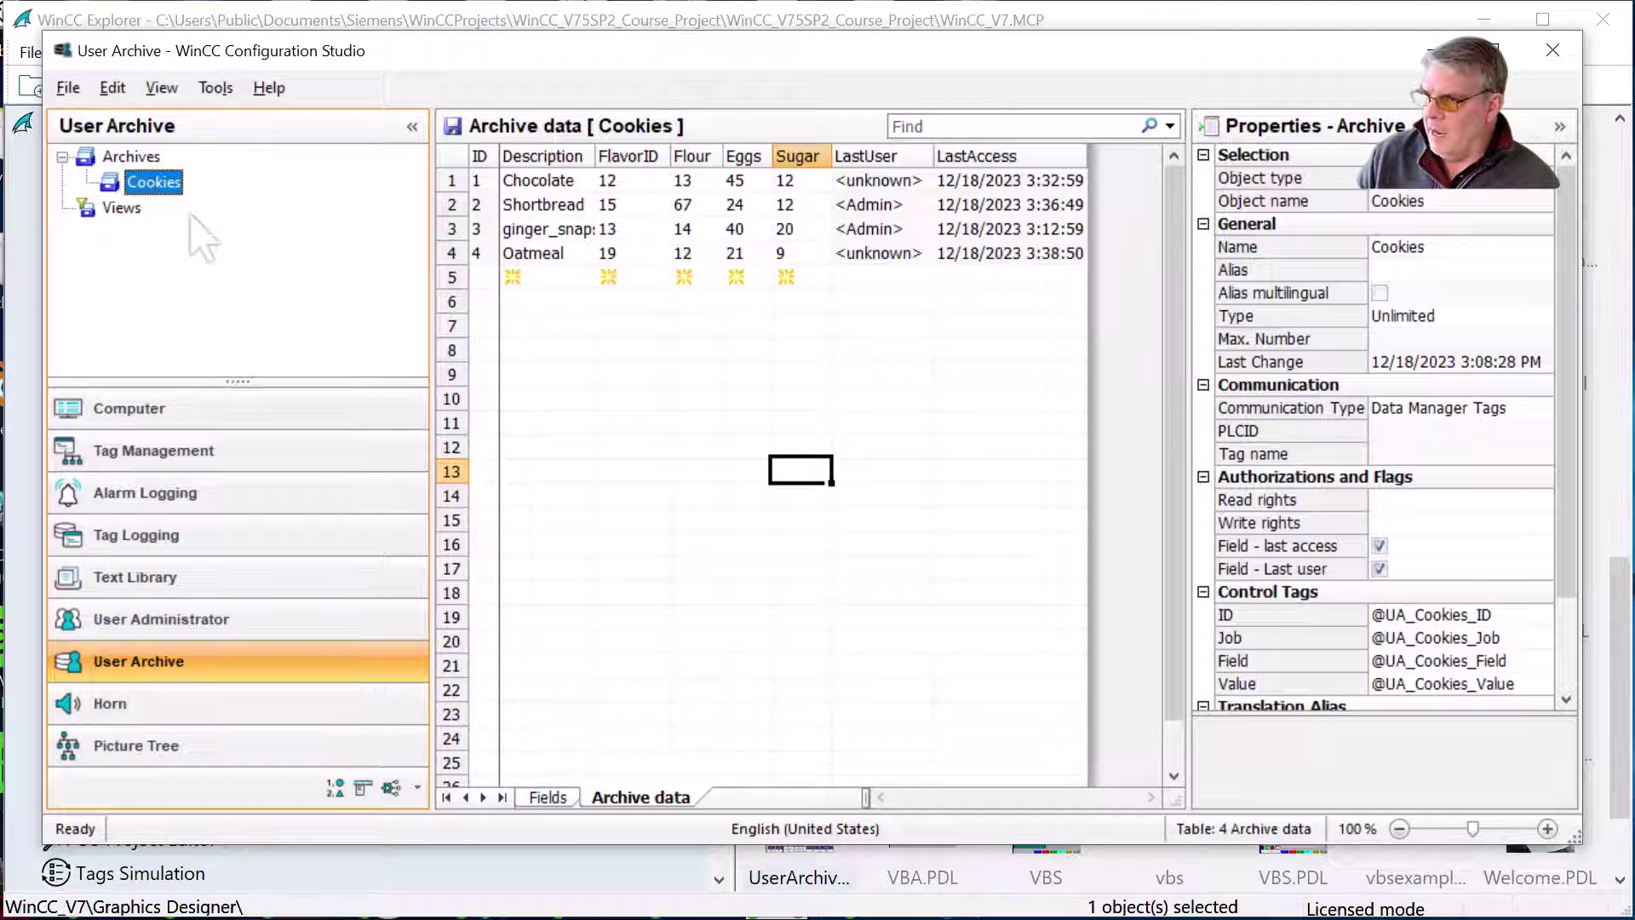
# Close the User Archive editor and open the WinCC_V7 project's GraCS folder in File Explorer
pyautogui.click(1546, 58)
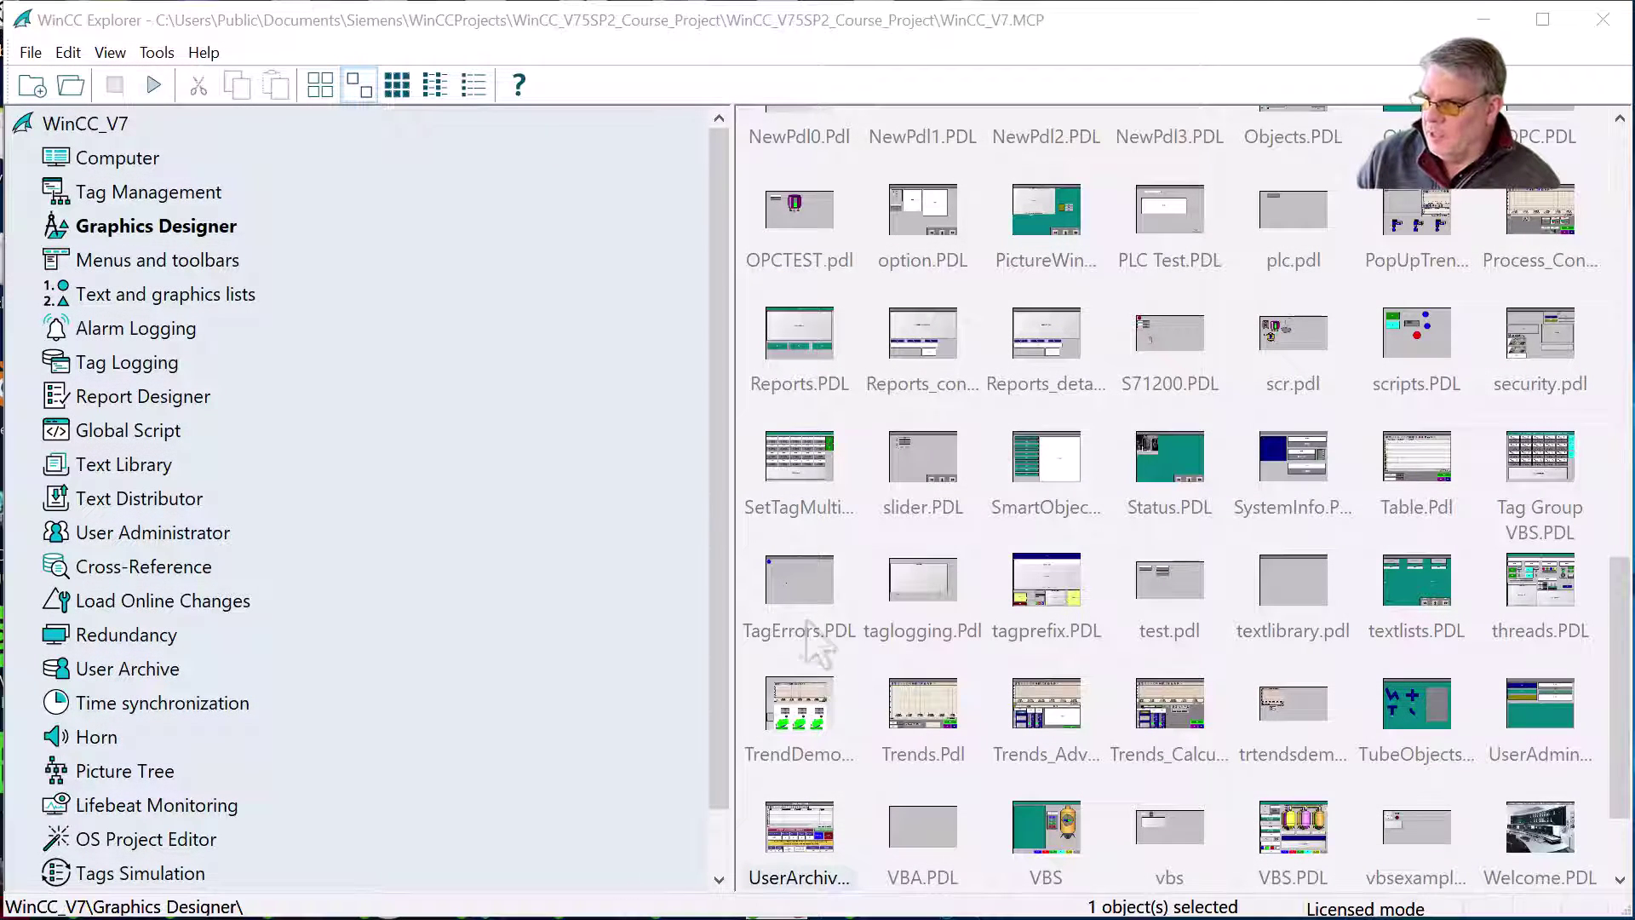
pyautogui.press('super+e')
pyautogui.press('super+Up')
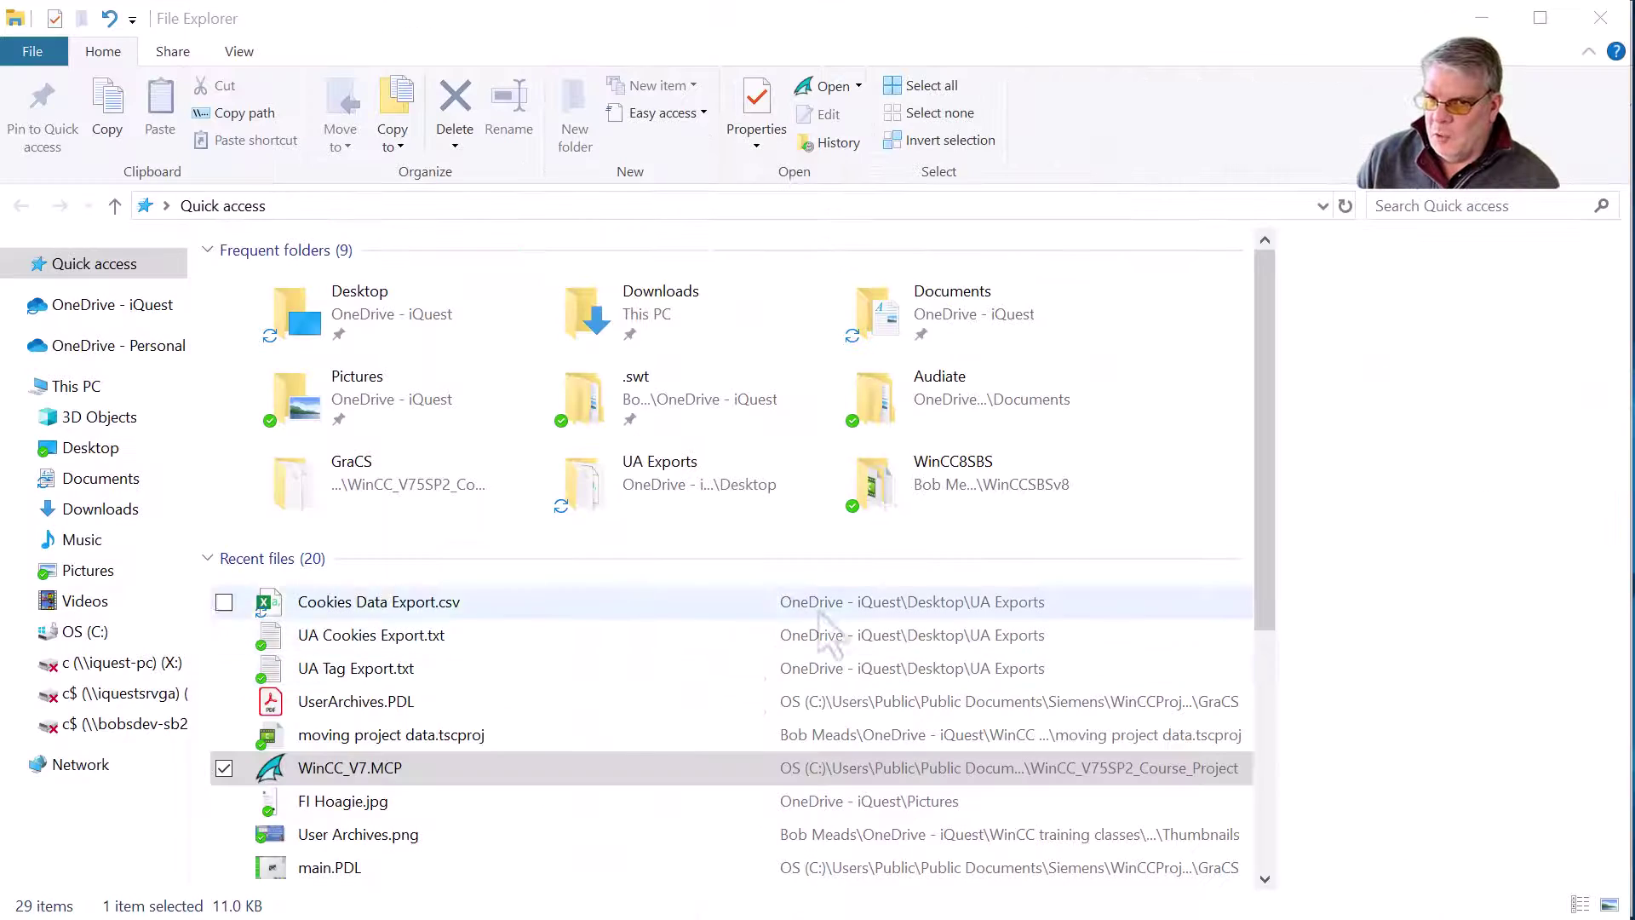
pyautogui.click(494, 768)
pyautogui.rightClick(431, 765)
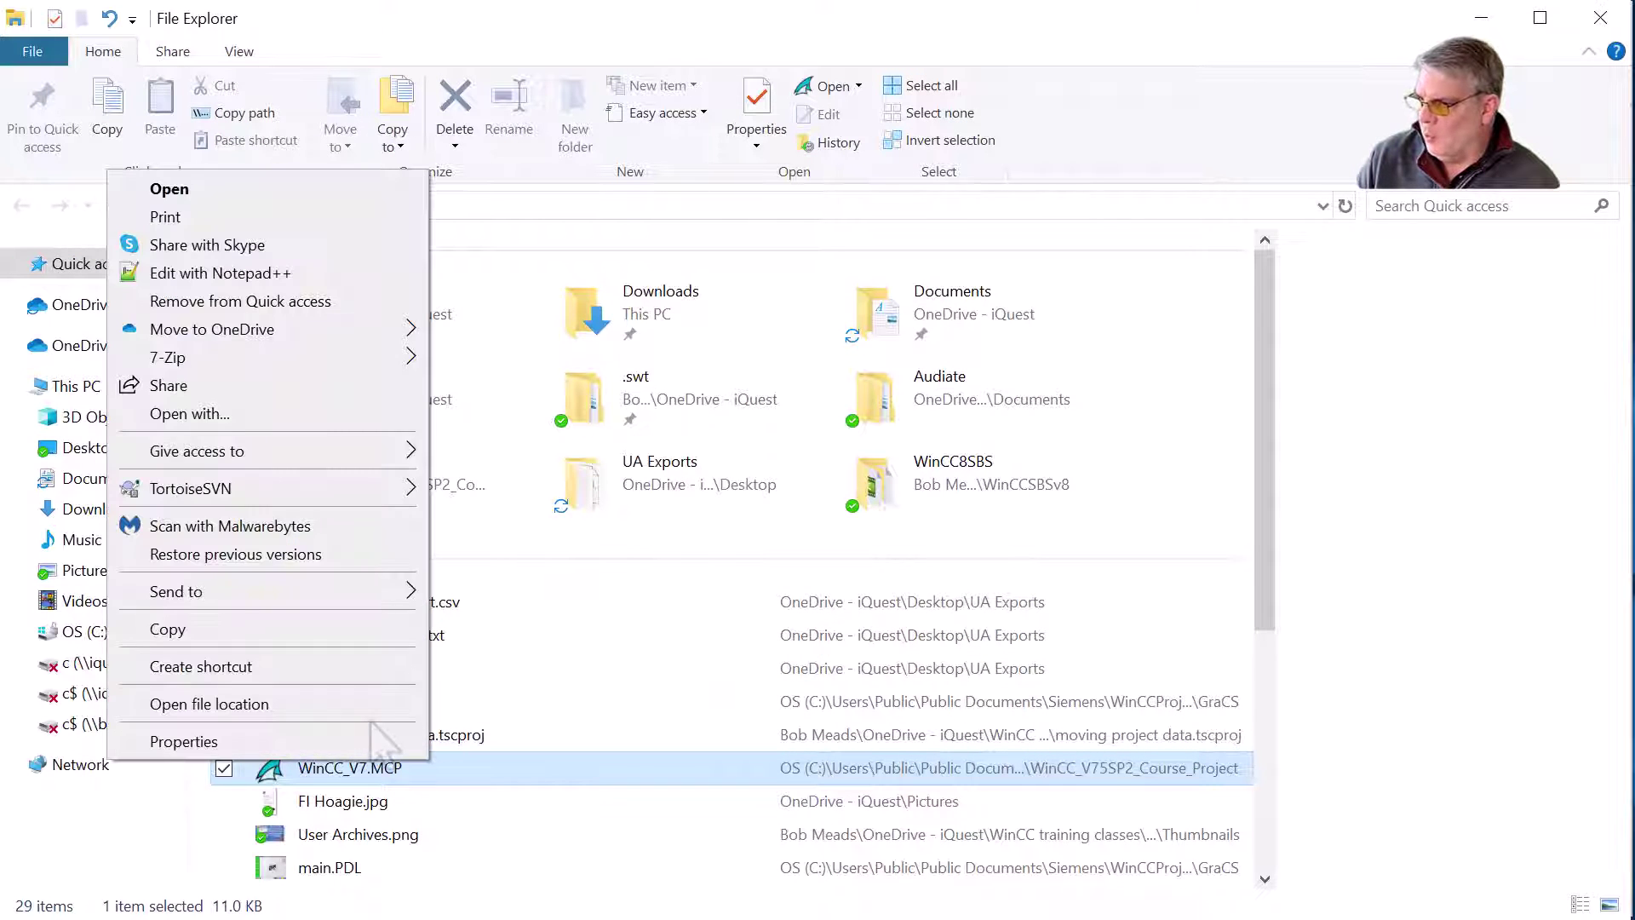
pyautogui.click(349, 702)
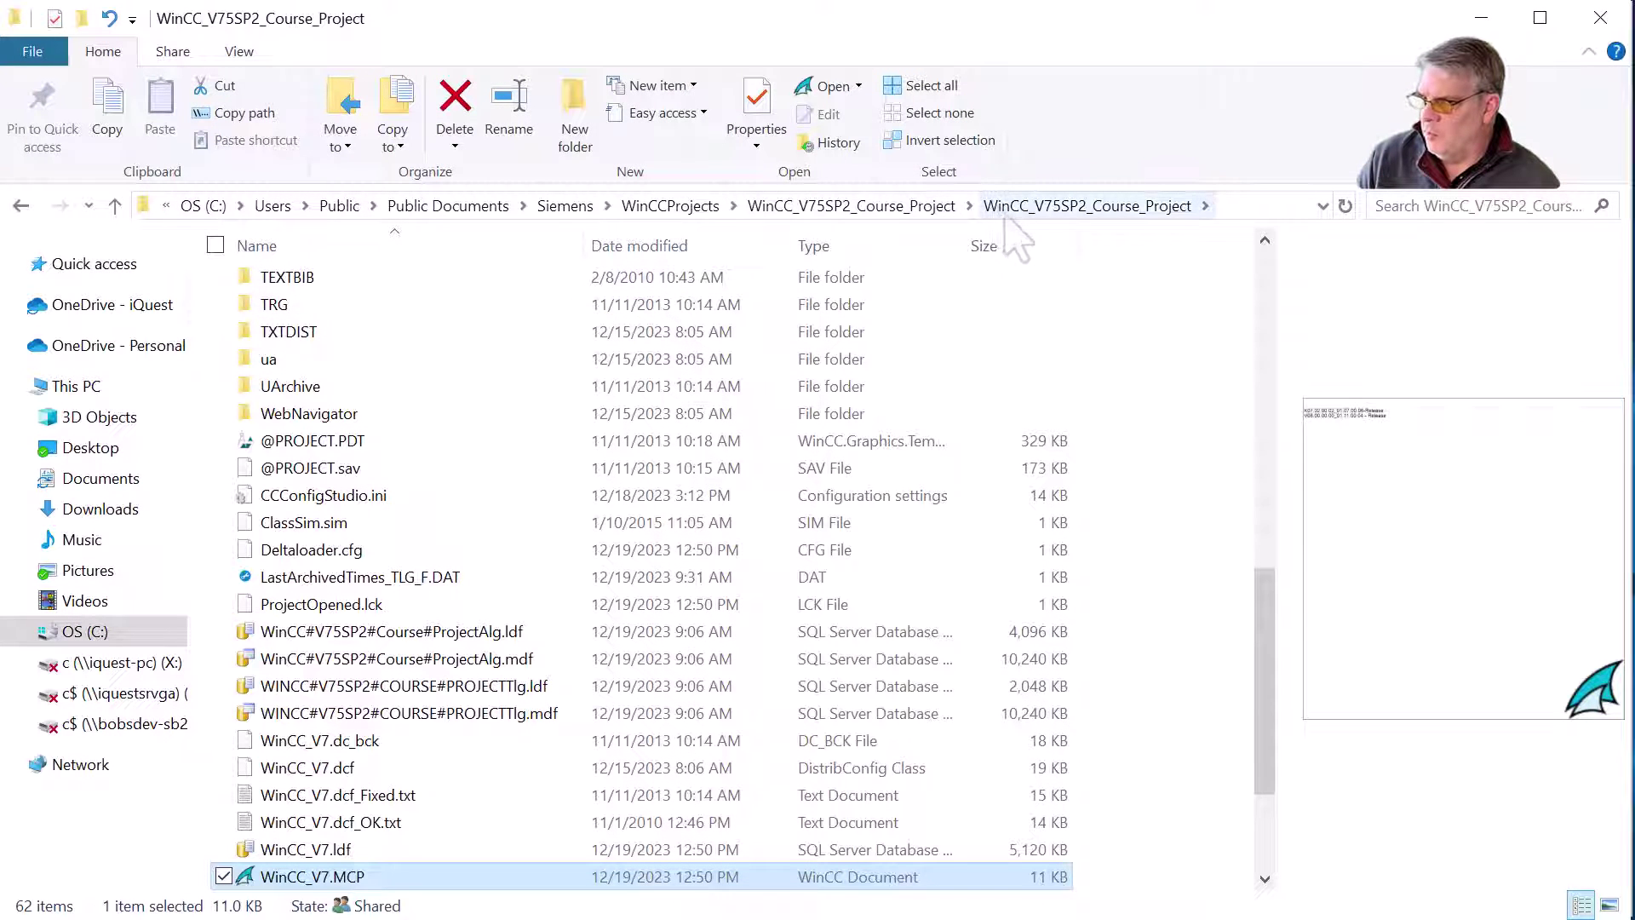
pyautogui.scroll(8, 460, 511)
pyautogui.doubleClick(281, 305)
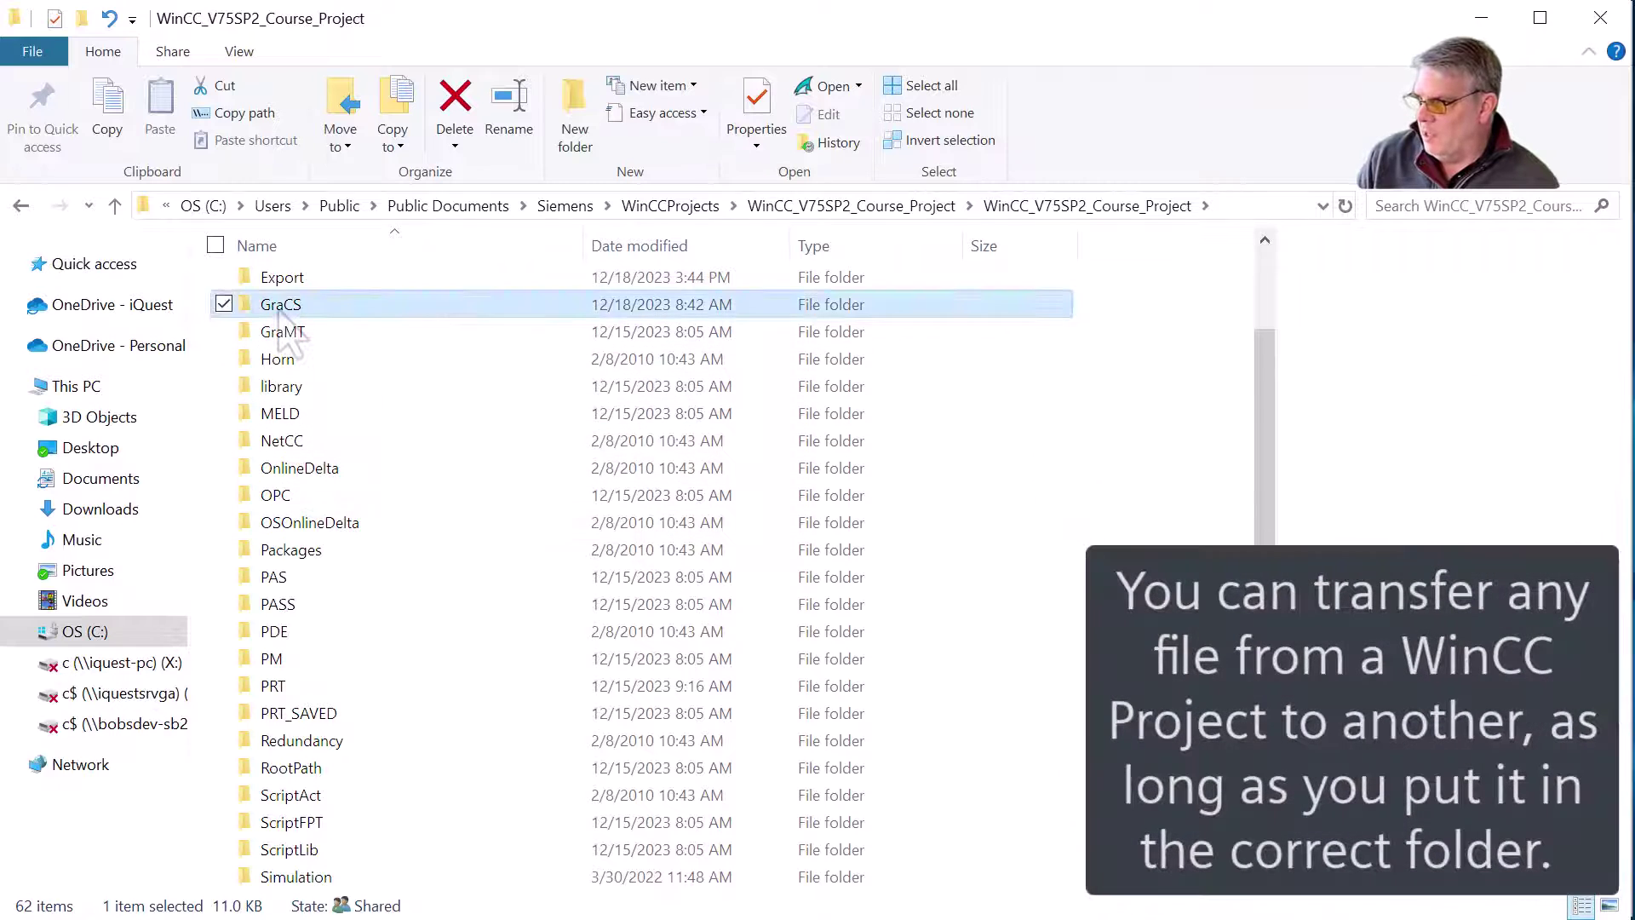
# Copy UserArchives.PDL and paste it into the Desktop's UA Exports folder
pyautogui.click(290, 631)
pyautogui.press('u')
pyautogui.click(300, 389)
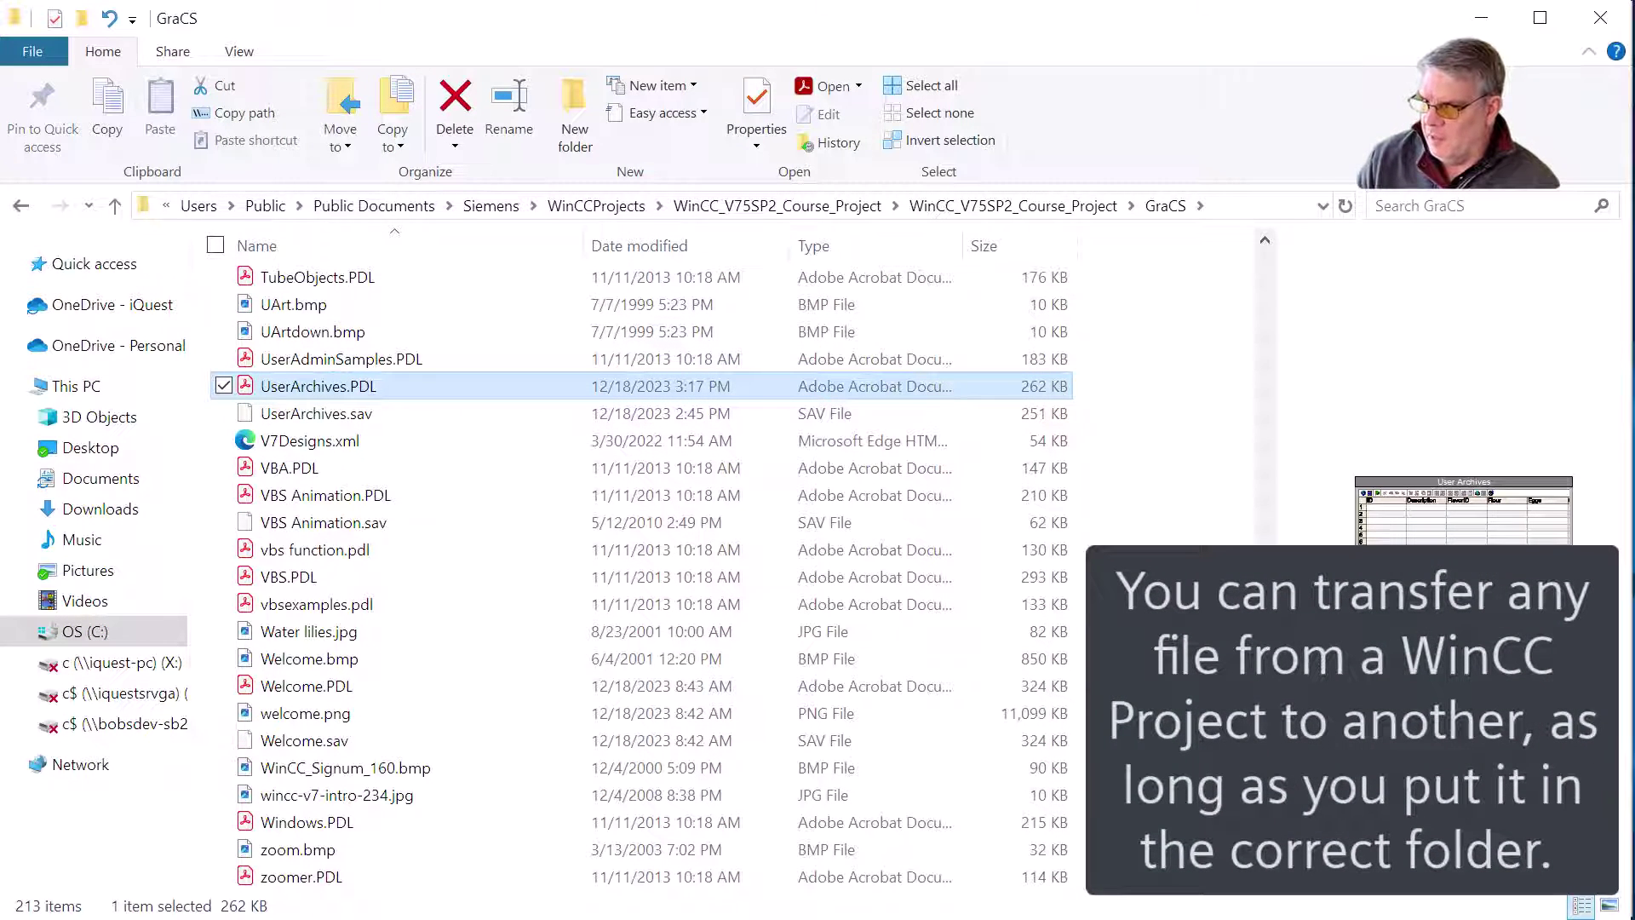
pyautogui.rightClick(384, 388)
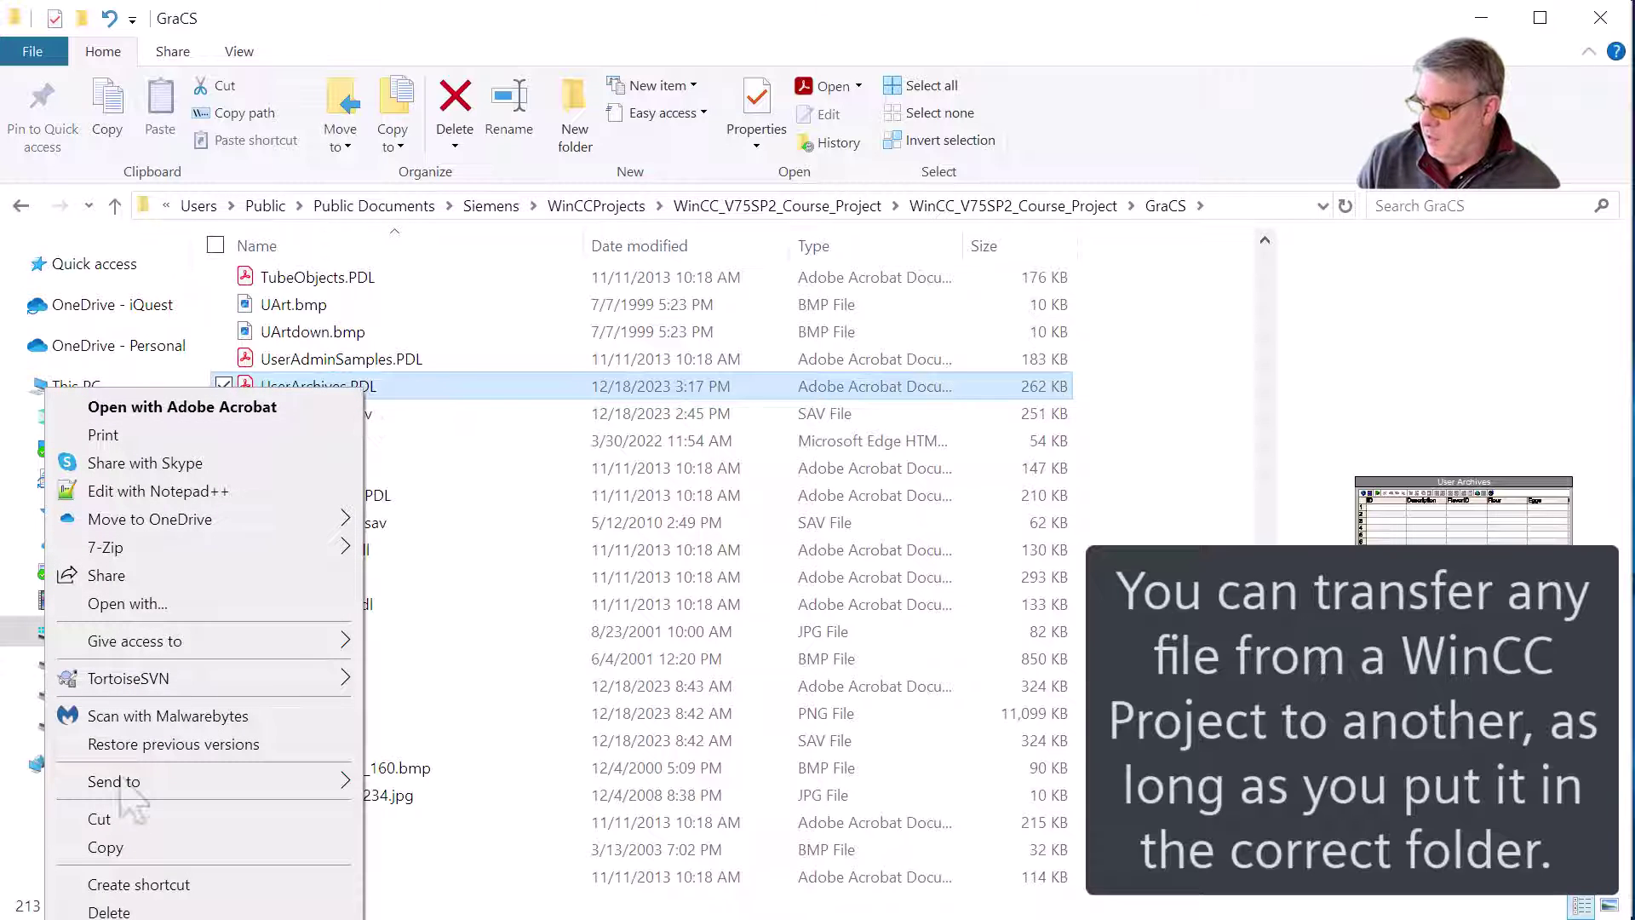
pyautogui.click(118, 848)
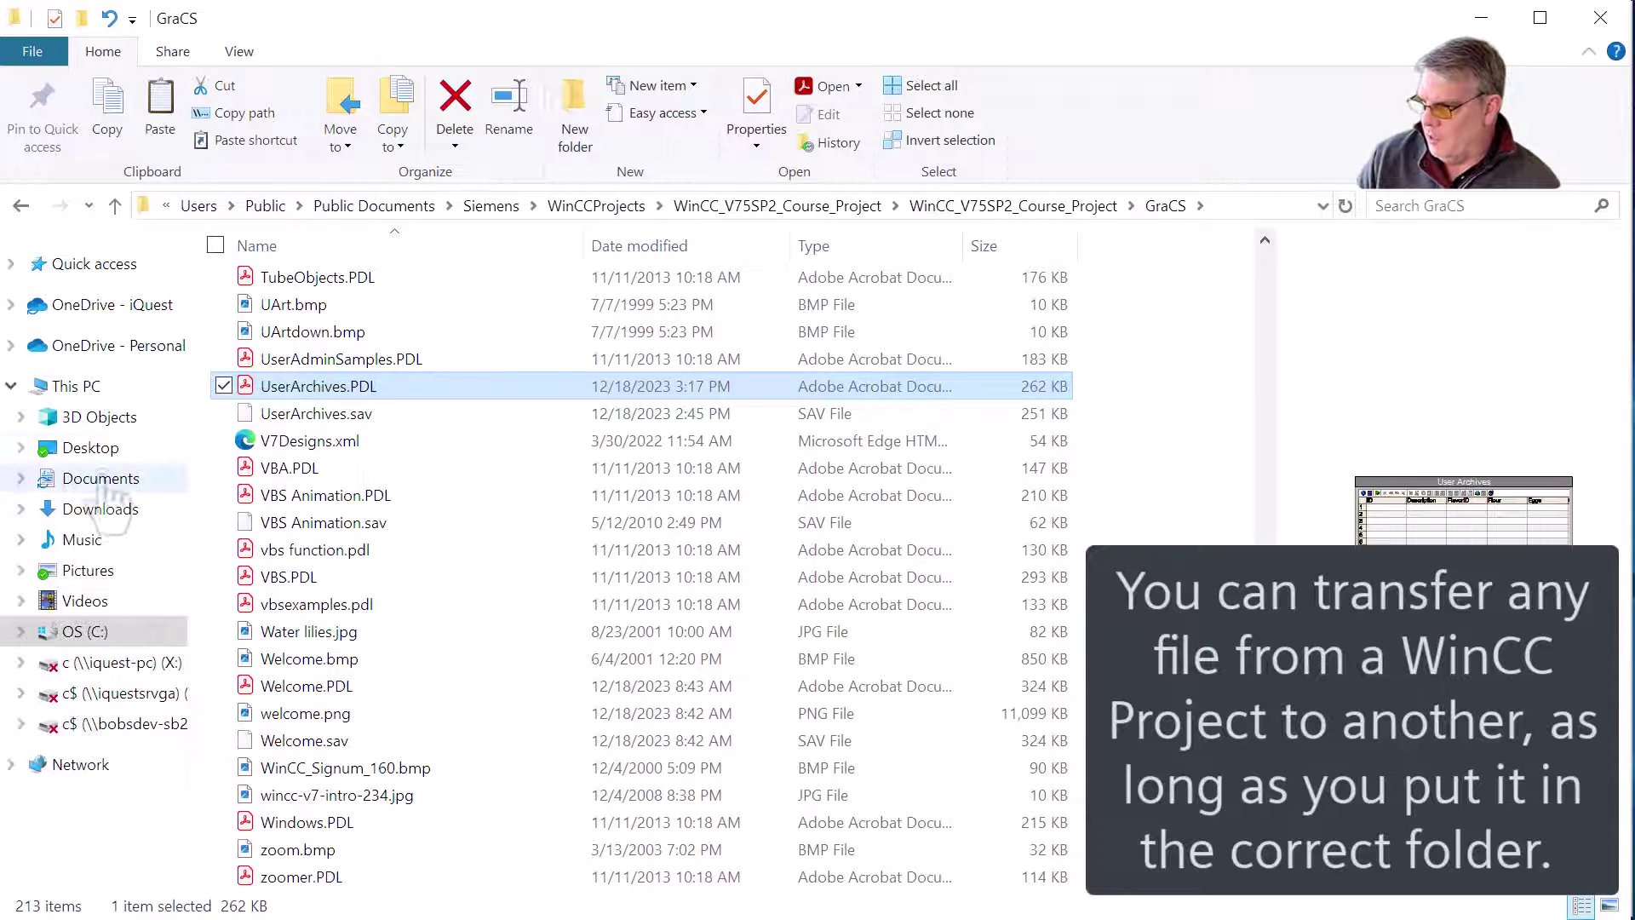
pyautogui.click(90, 447)
pyautogui.rightClick(458, 488)
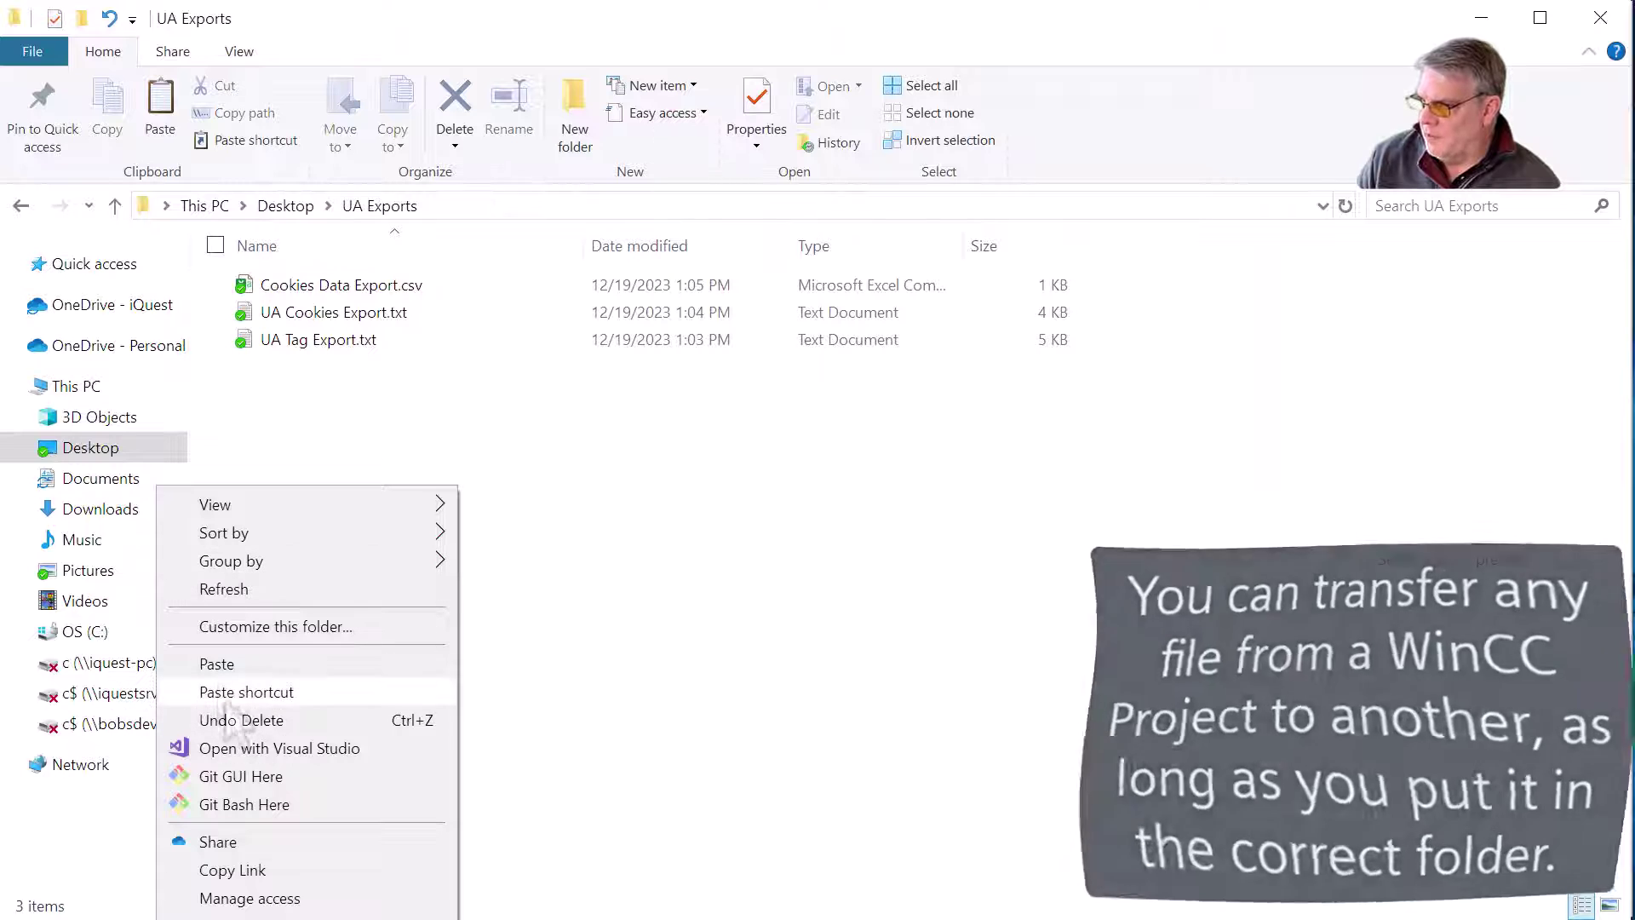
pyautogui.click(217, 663)
pyautogui.click(476, 562)
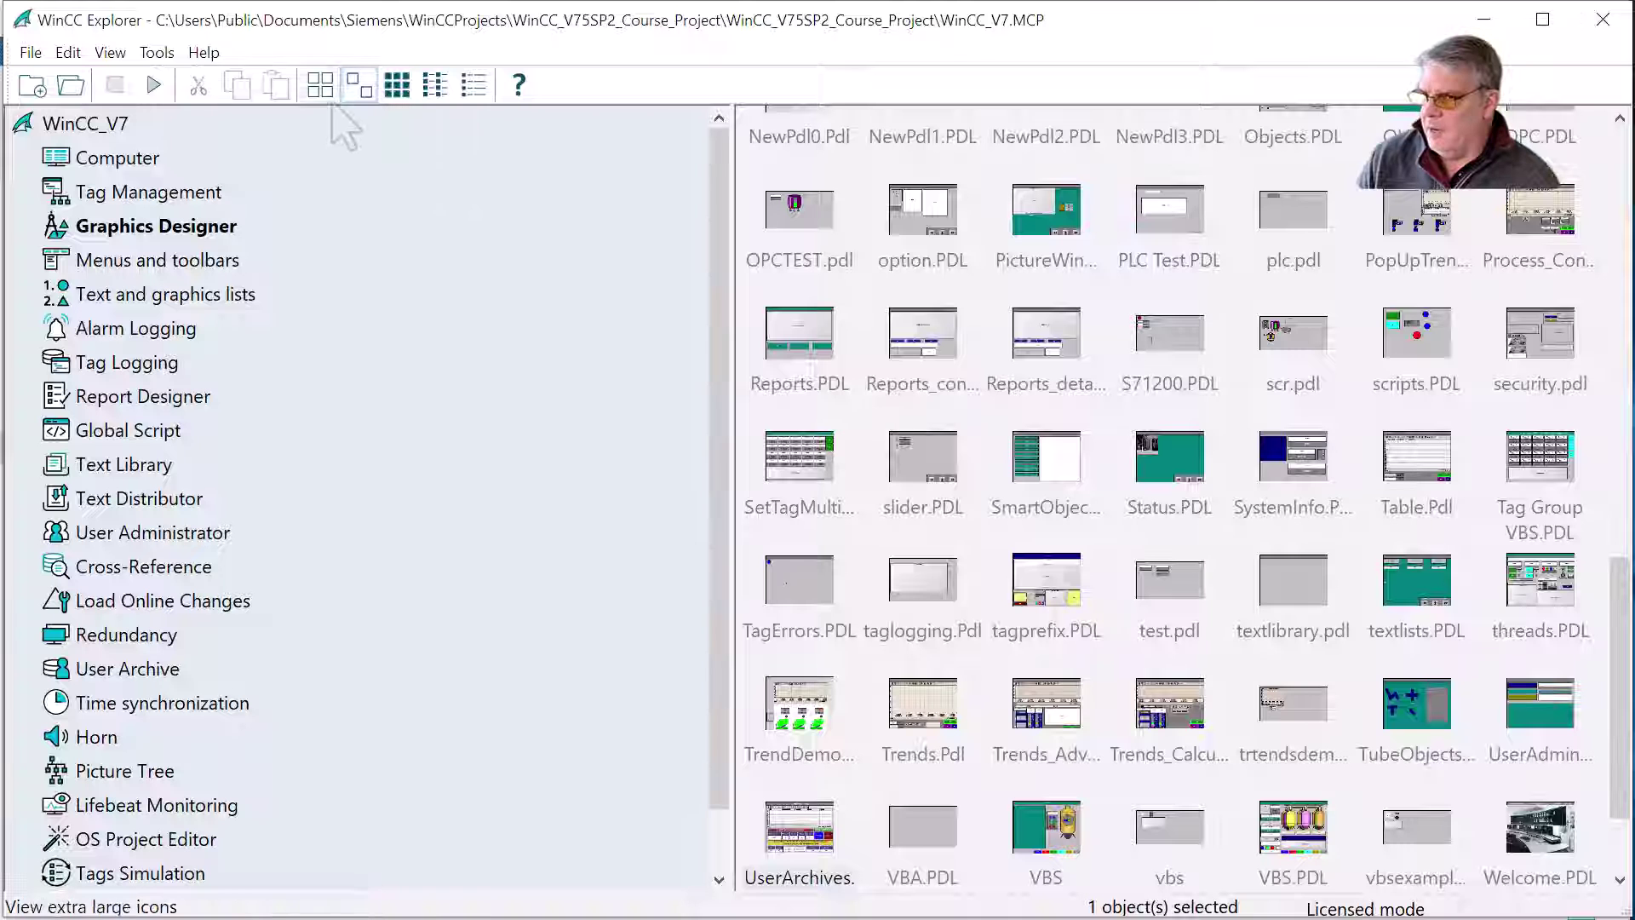
# Create a new single-user WinCC project named WInCCGURU_User_Archives
pyautogui.hotkey('alt', 'Tab')
pyautogui.click(31, 52)
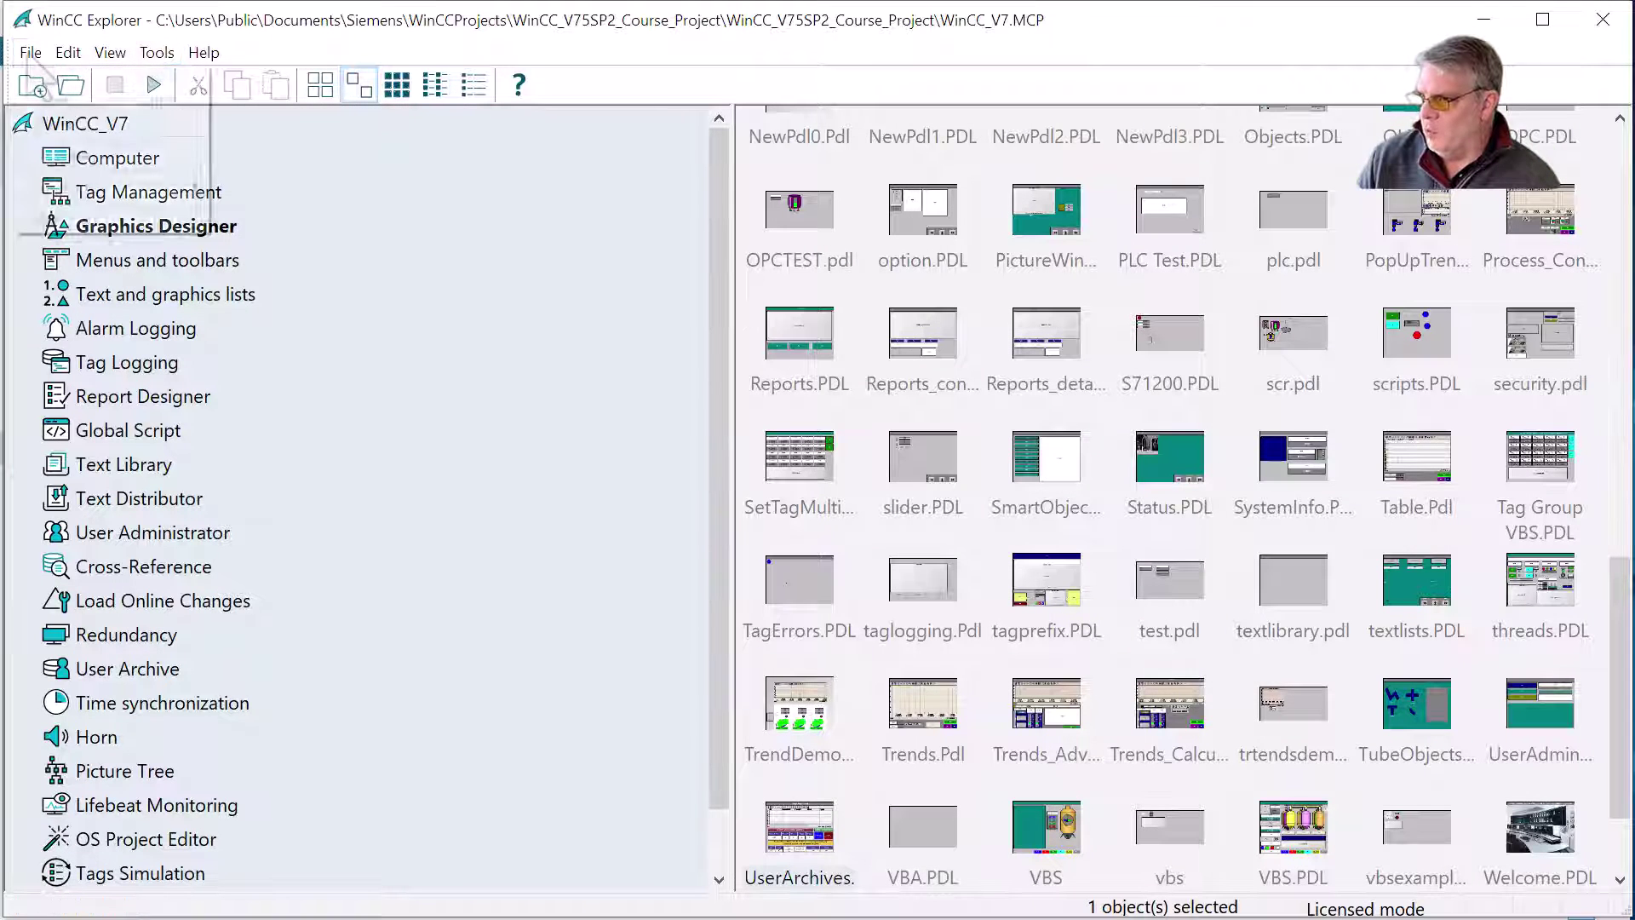
pyautogui.click(42, 70)
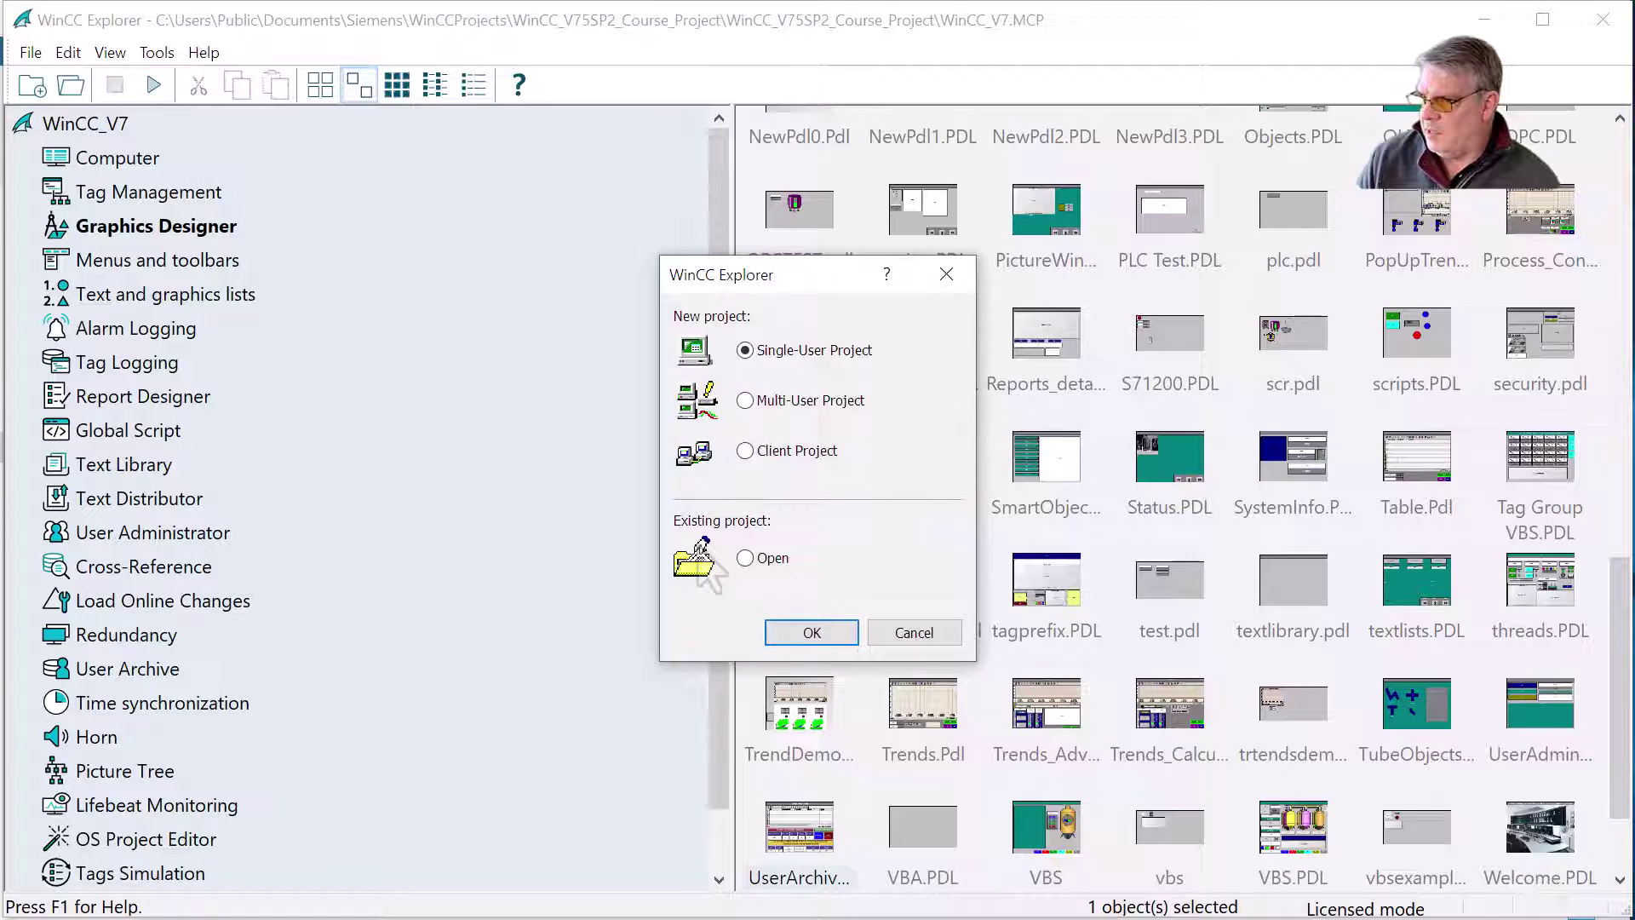
pyautogui.click(807, 635)
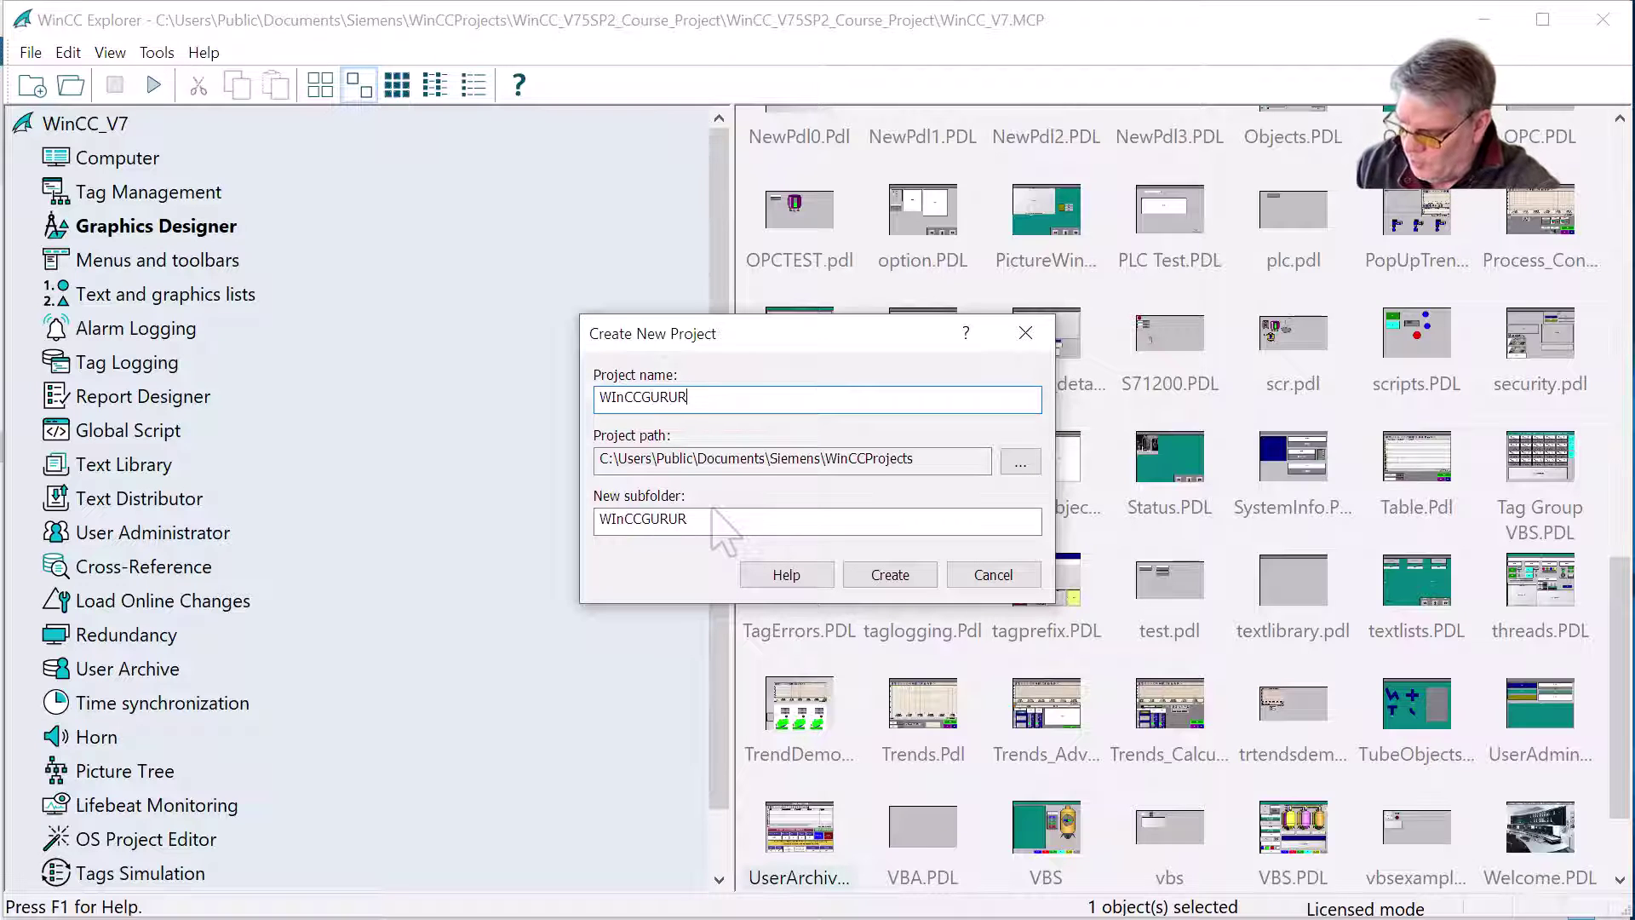
pyautogui.write('WInCCGURUR_User_Arch')
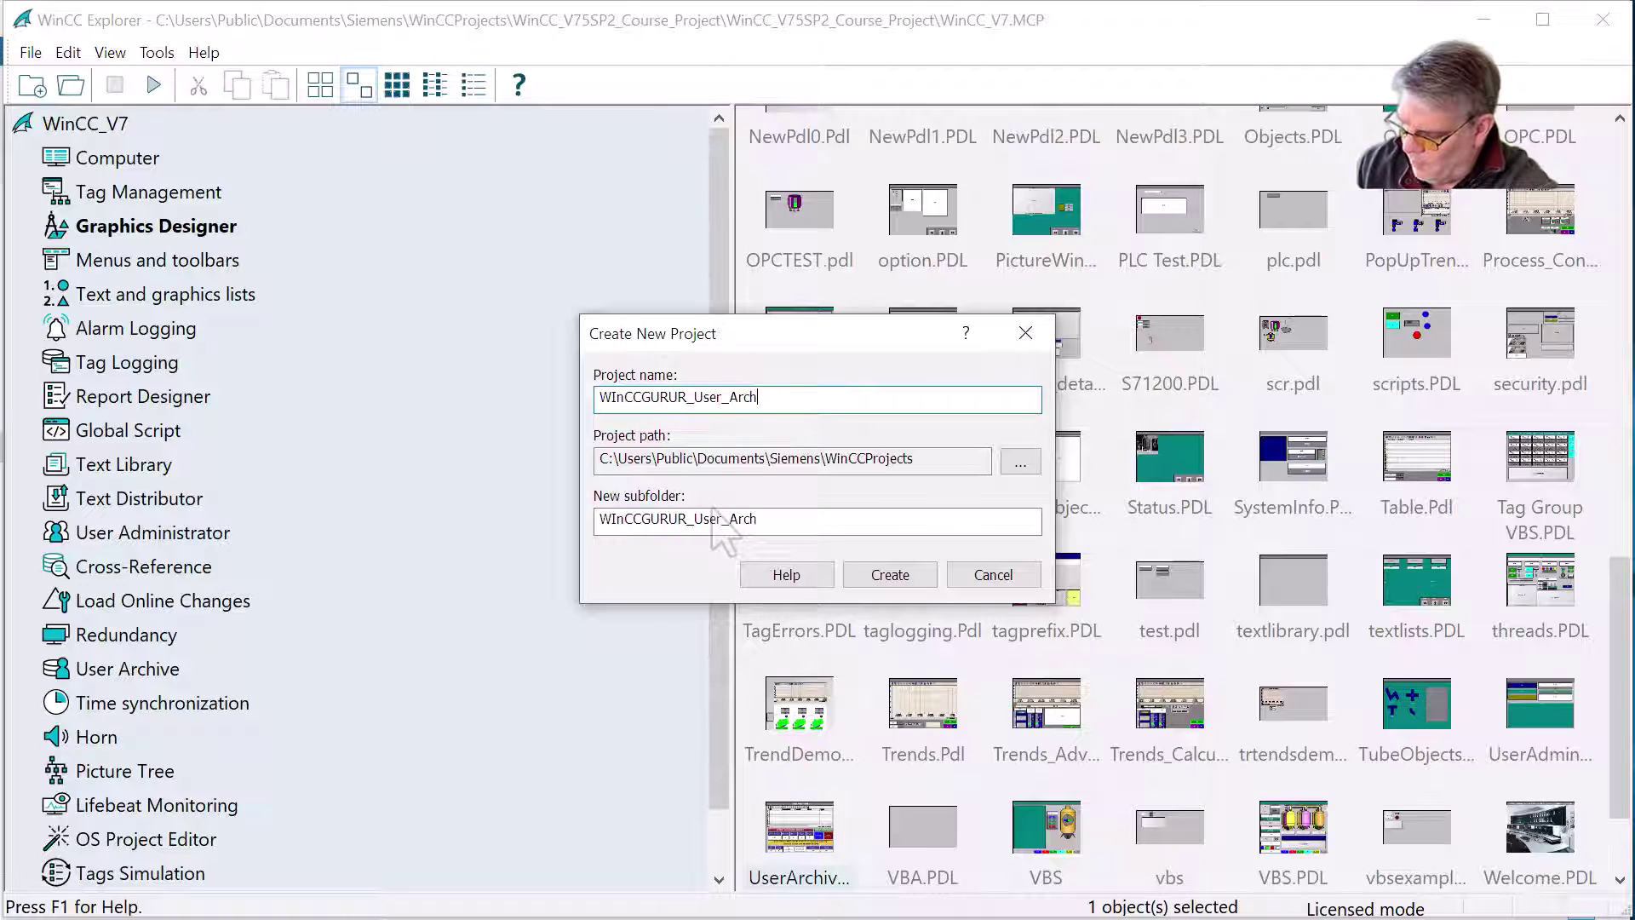
pyautogui.write('ives')
pyautogui.press('Left')
pyautogui.press('Left')
pyautogui.press('Left')
pyautogui.press('Left')
pyautogui.press('Left')
pyautogui.press('Left')
pyautogui.press('Left')
pyautogui.press('Left')
pyautogui.press('Left')
pyautogui.press('Left')
pyautogui.press('Left')
pyautogui.press('Left')
pyautogui.press('Left')
pyautogui.press('Left')
pyautogui.press('BackSpace')
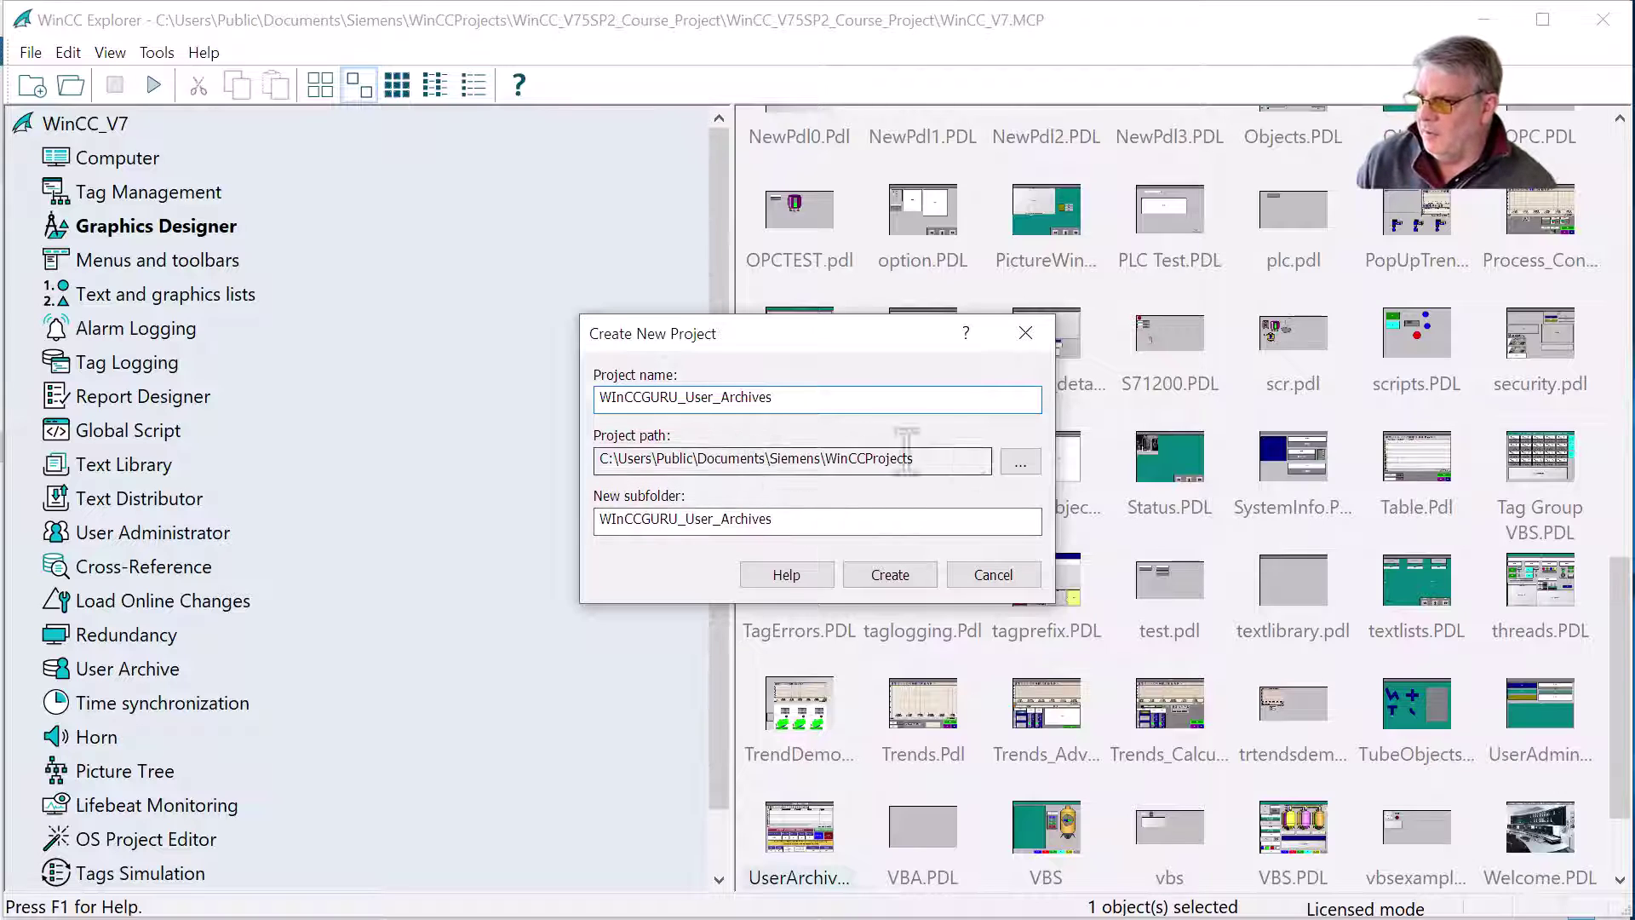
pyautogui.click(890, 576)
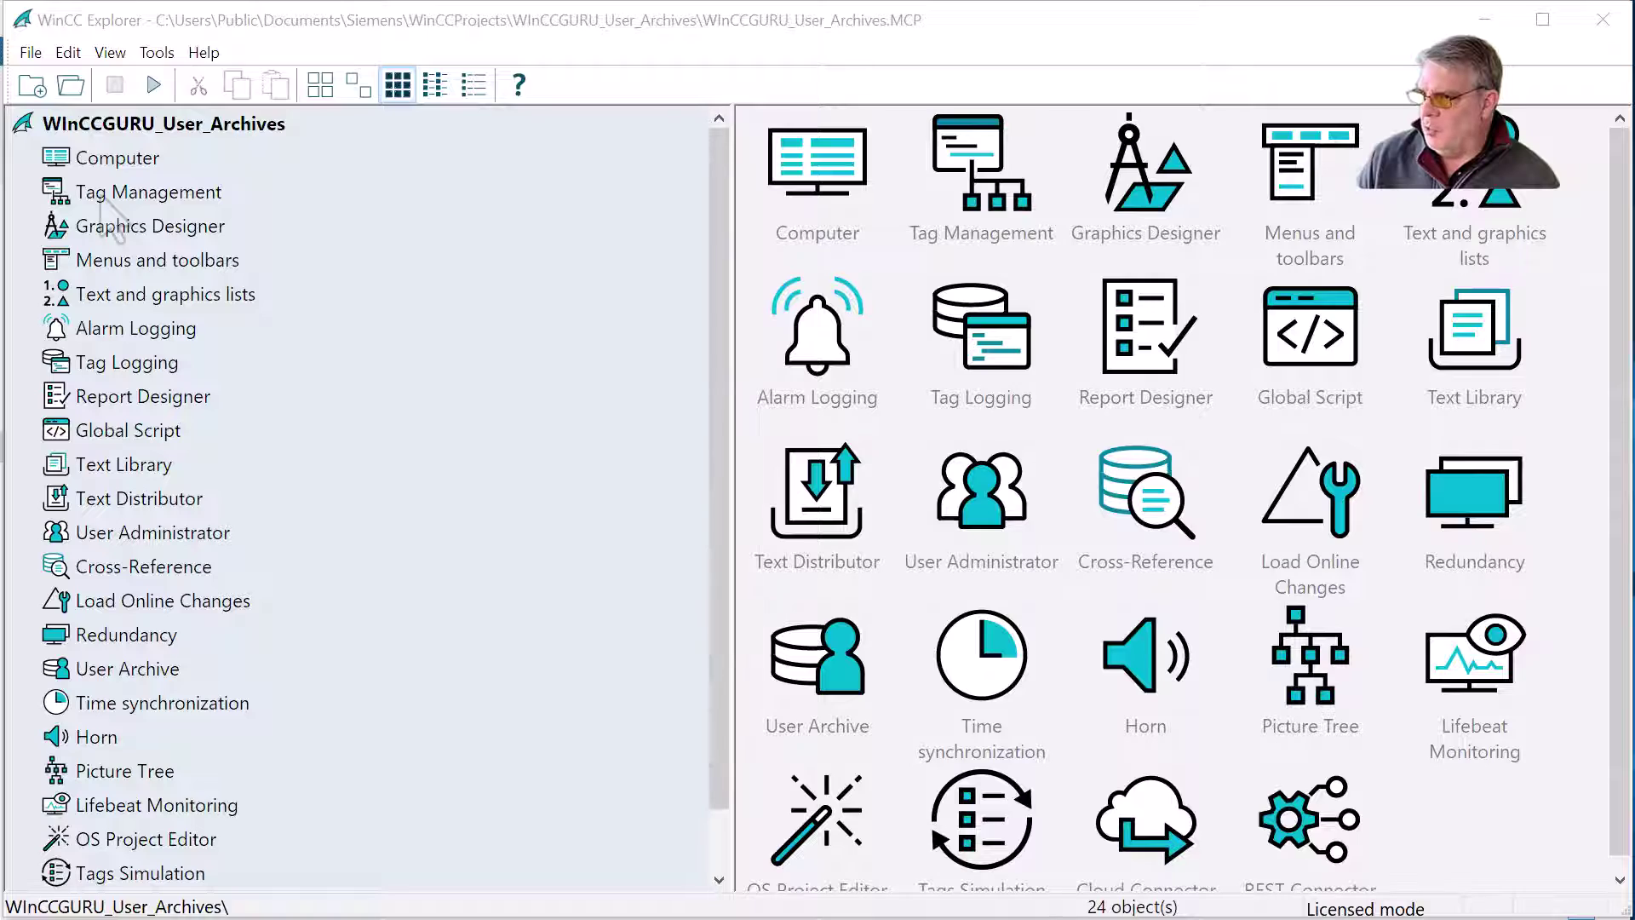
# Import UA Tag Export.txt into the new project's Tag Management, restoring the UserArchives group's 9 tags
pyautogui.doubleClick(101, 201)
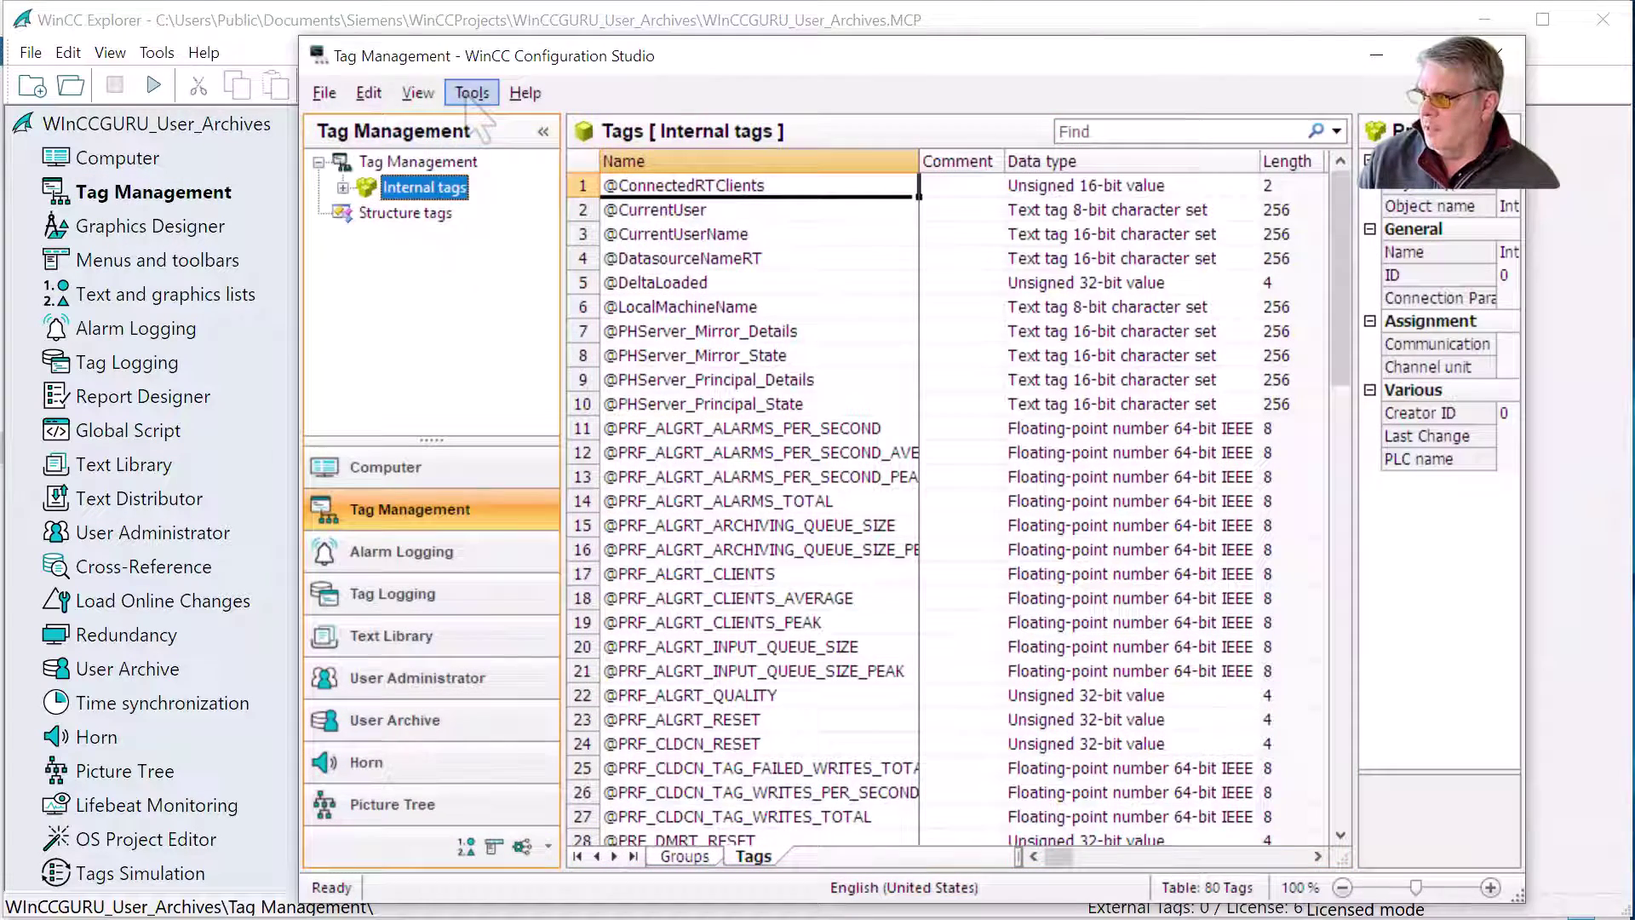
pyautogui.click(471, 93)
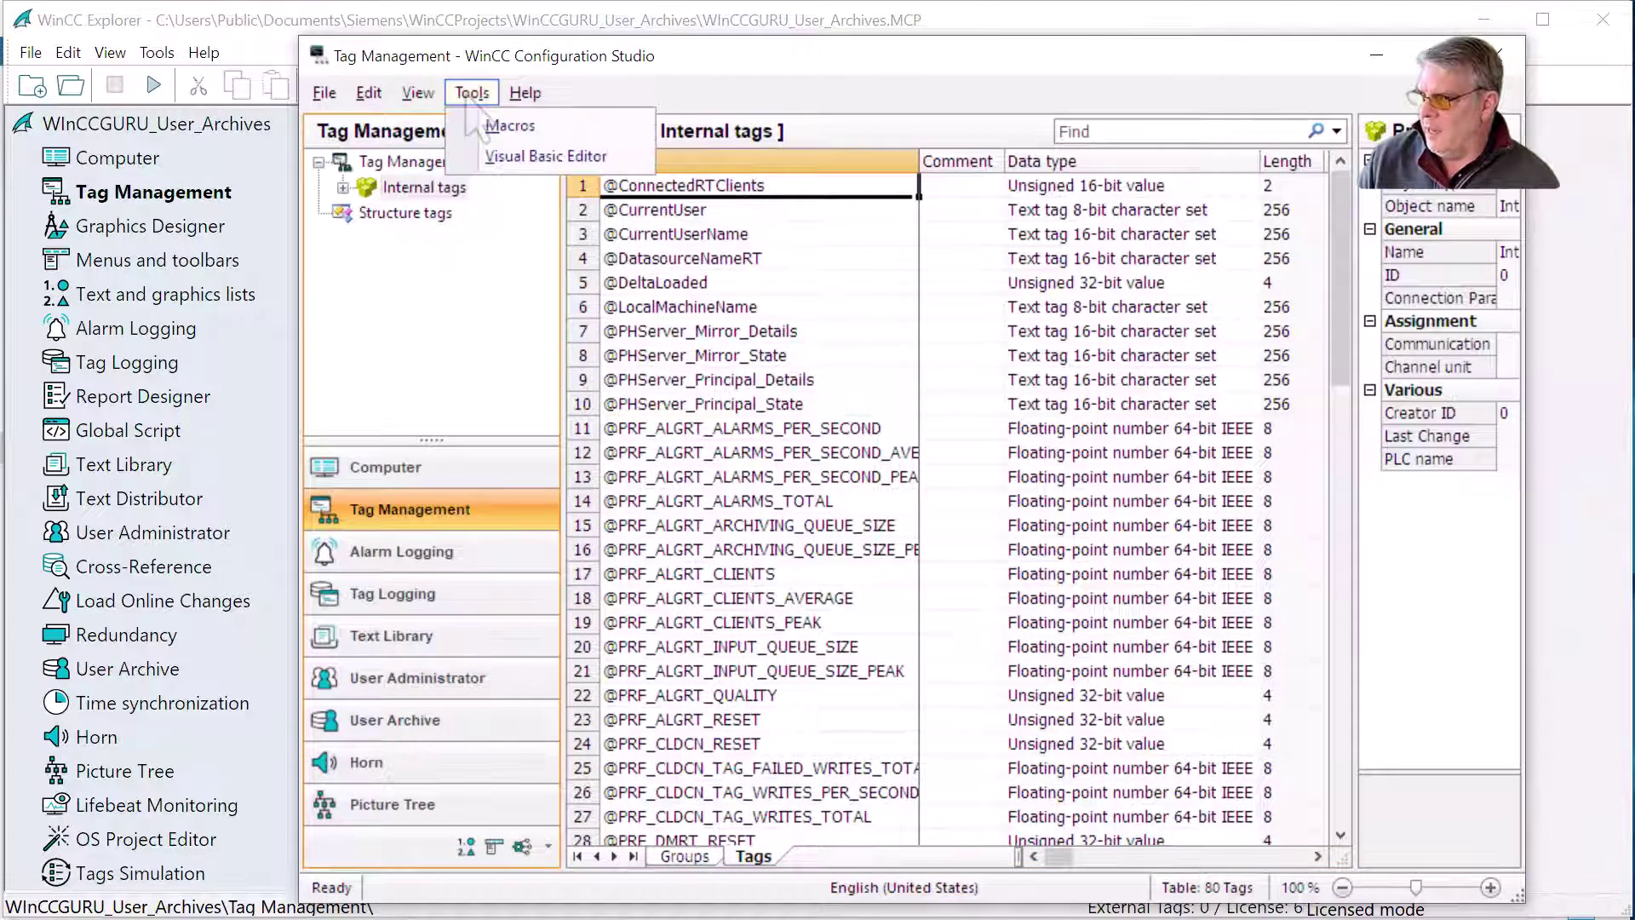
pyautogui.moveTo(369, 93)
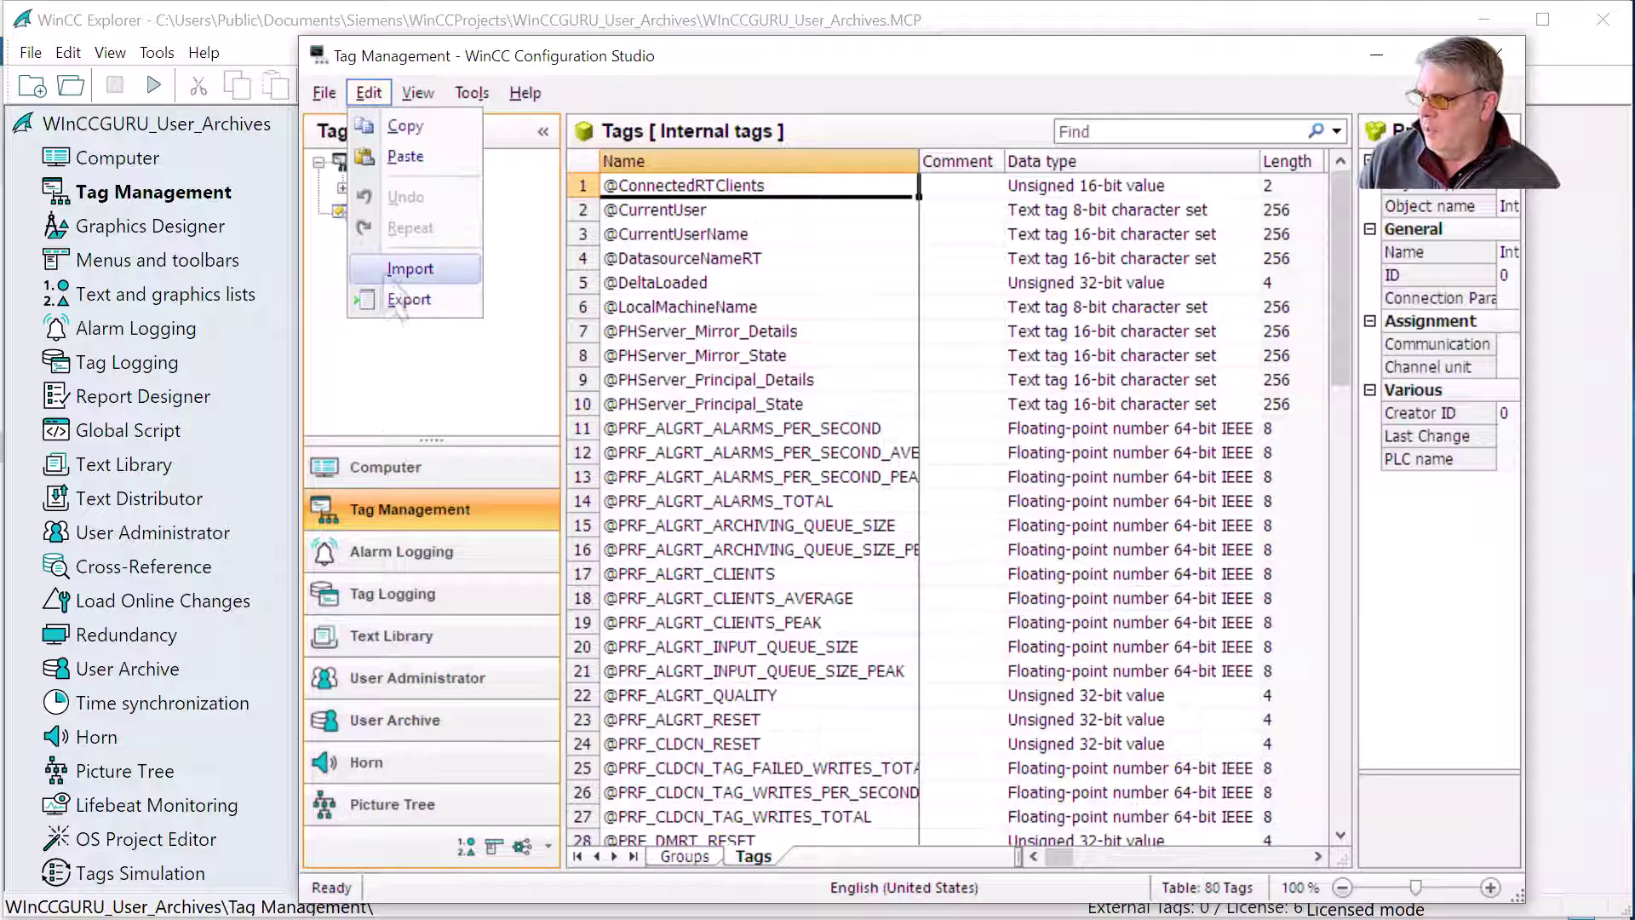
pyautogui.click(410, 269)
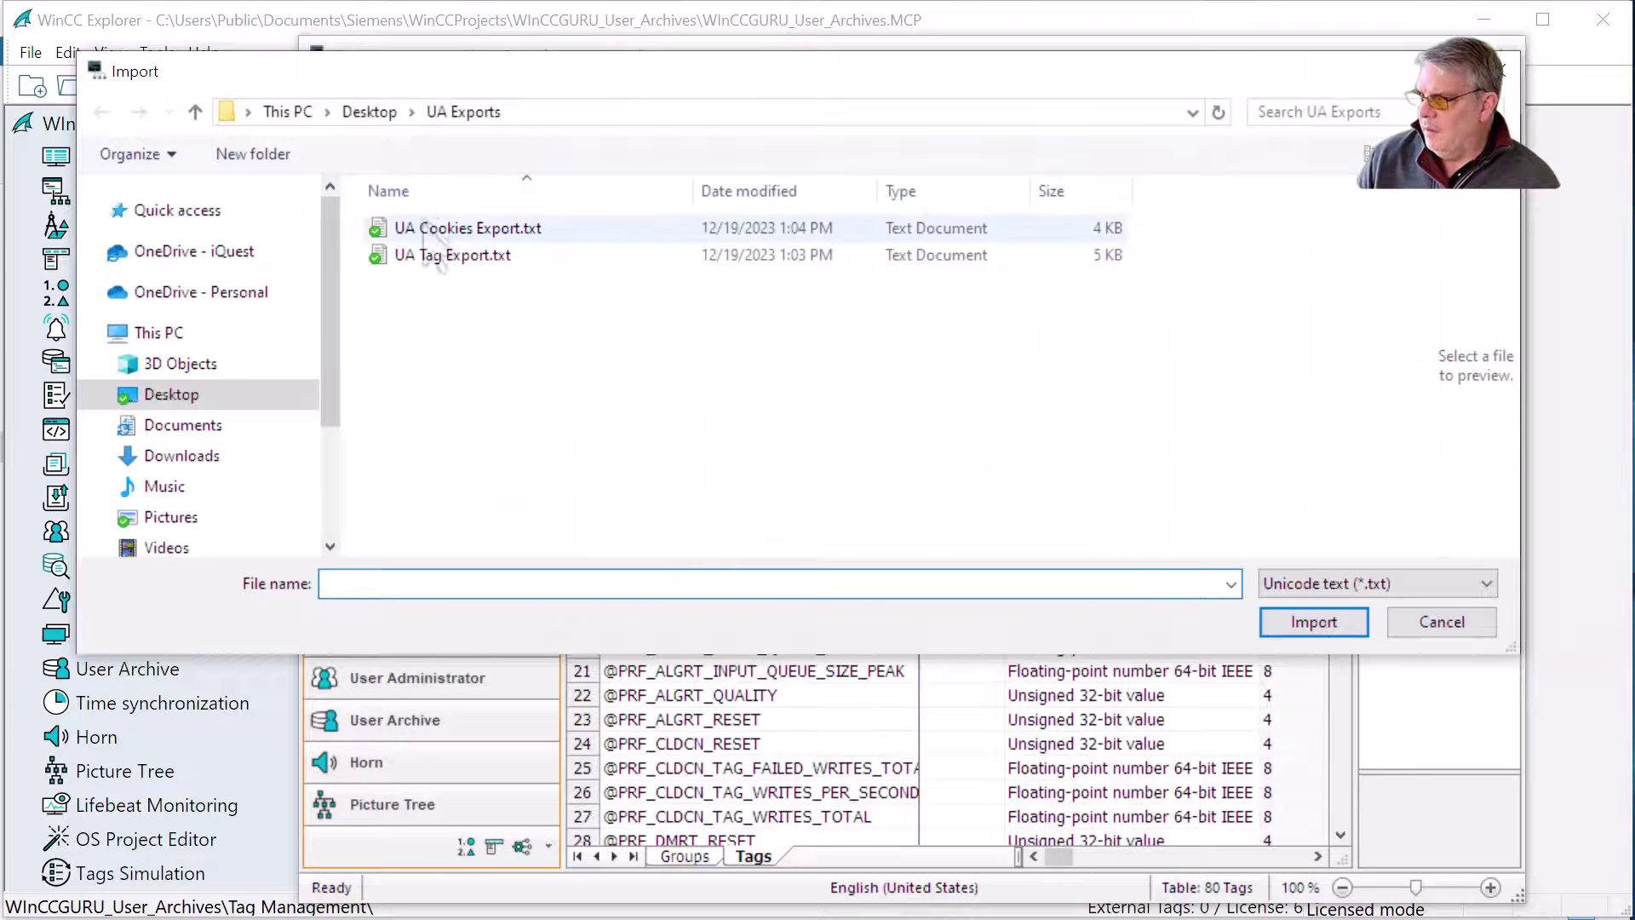
pyautogui.click(438, 254)
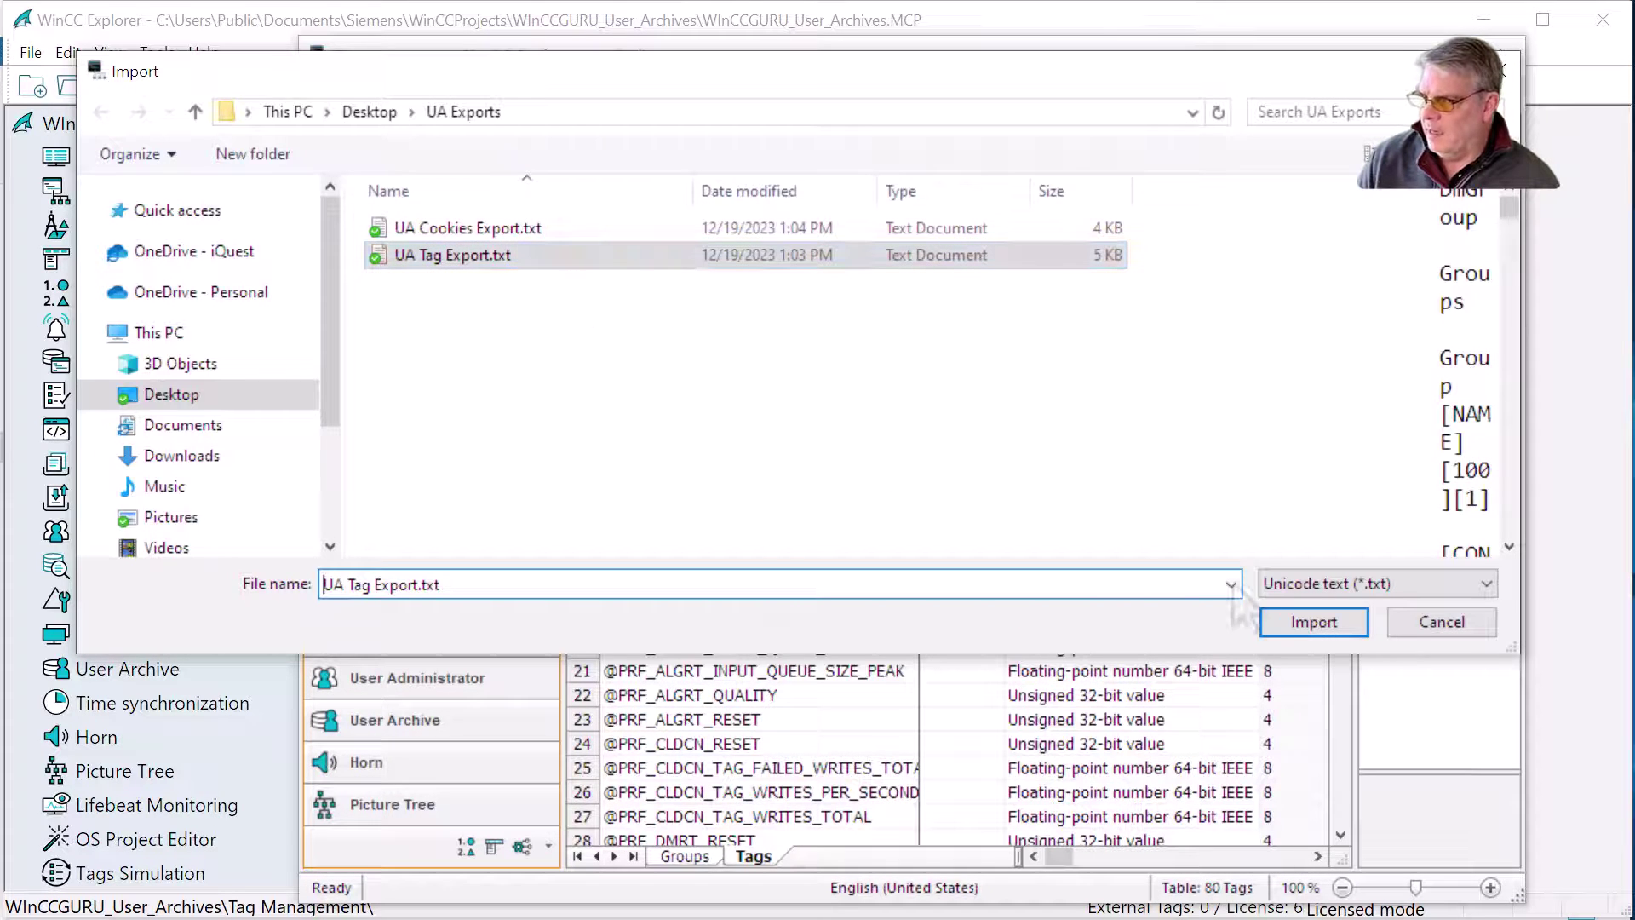
pyautogui.click(1311, 622)
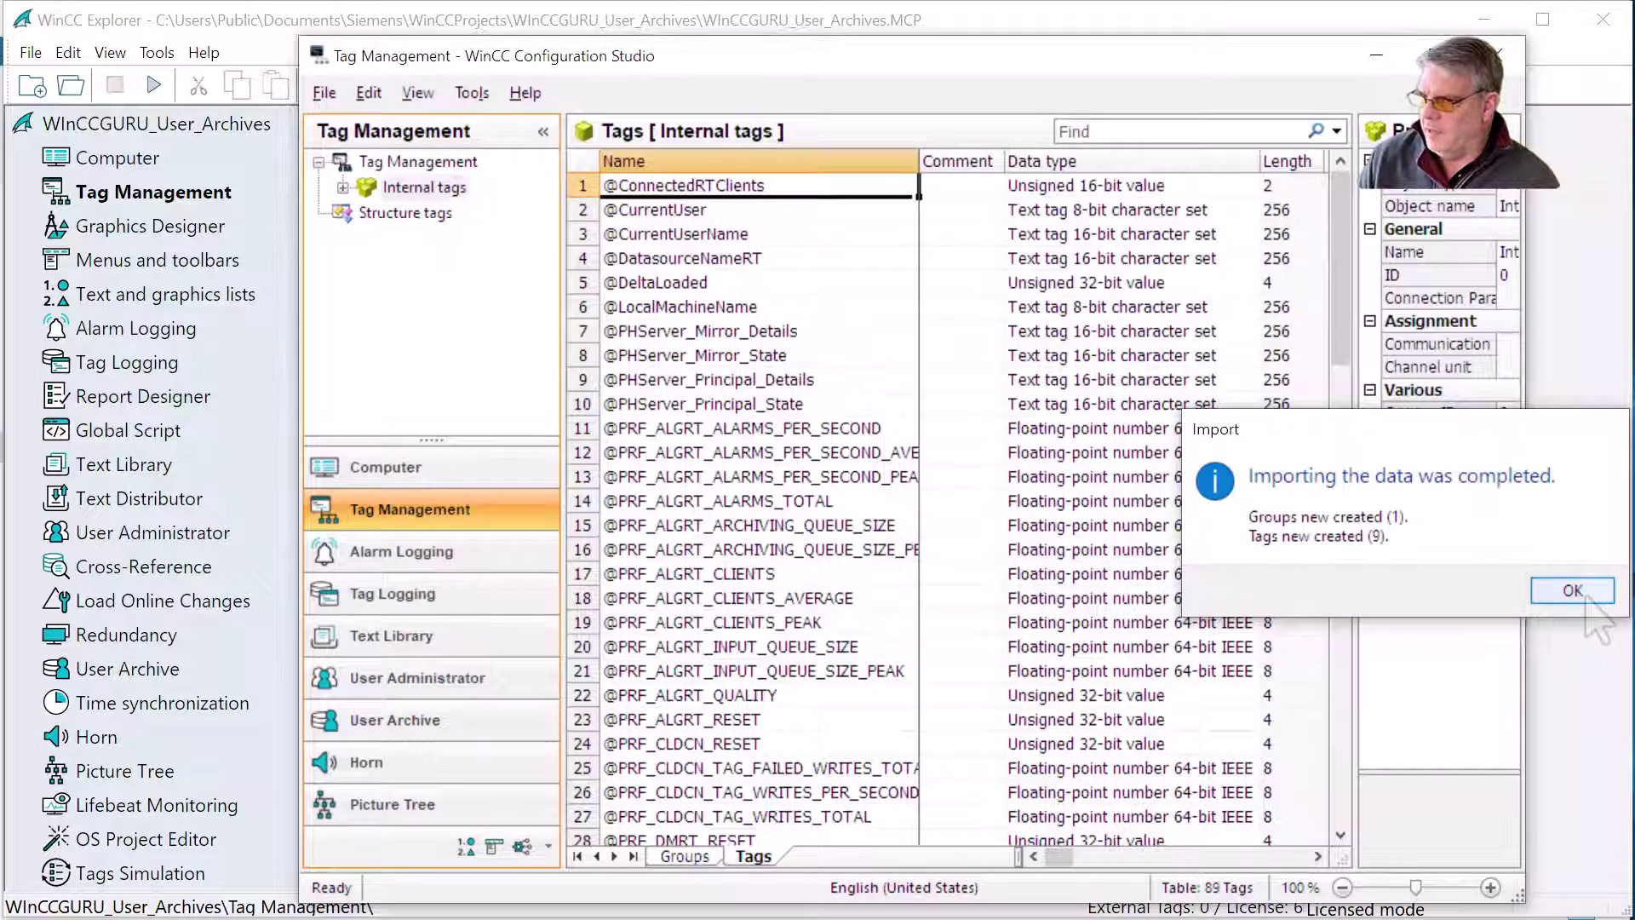
pyautogui.click(1572, 590)
pyautogui.click(452, 315)
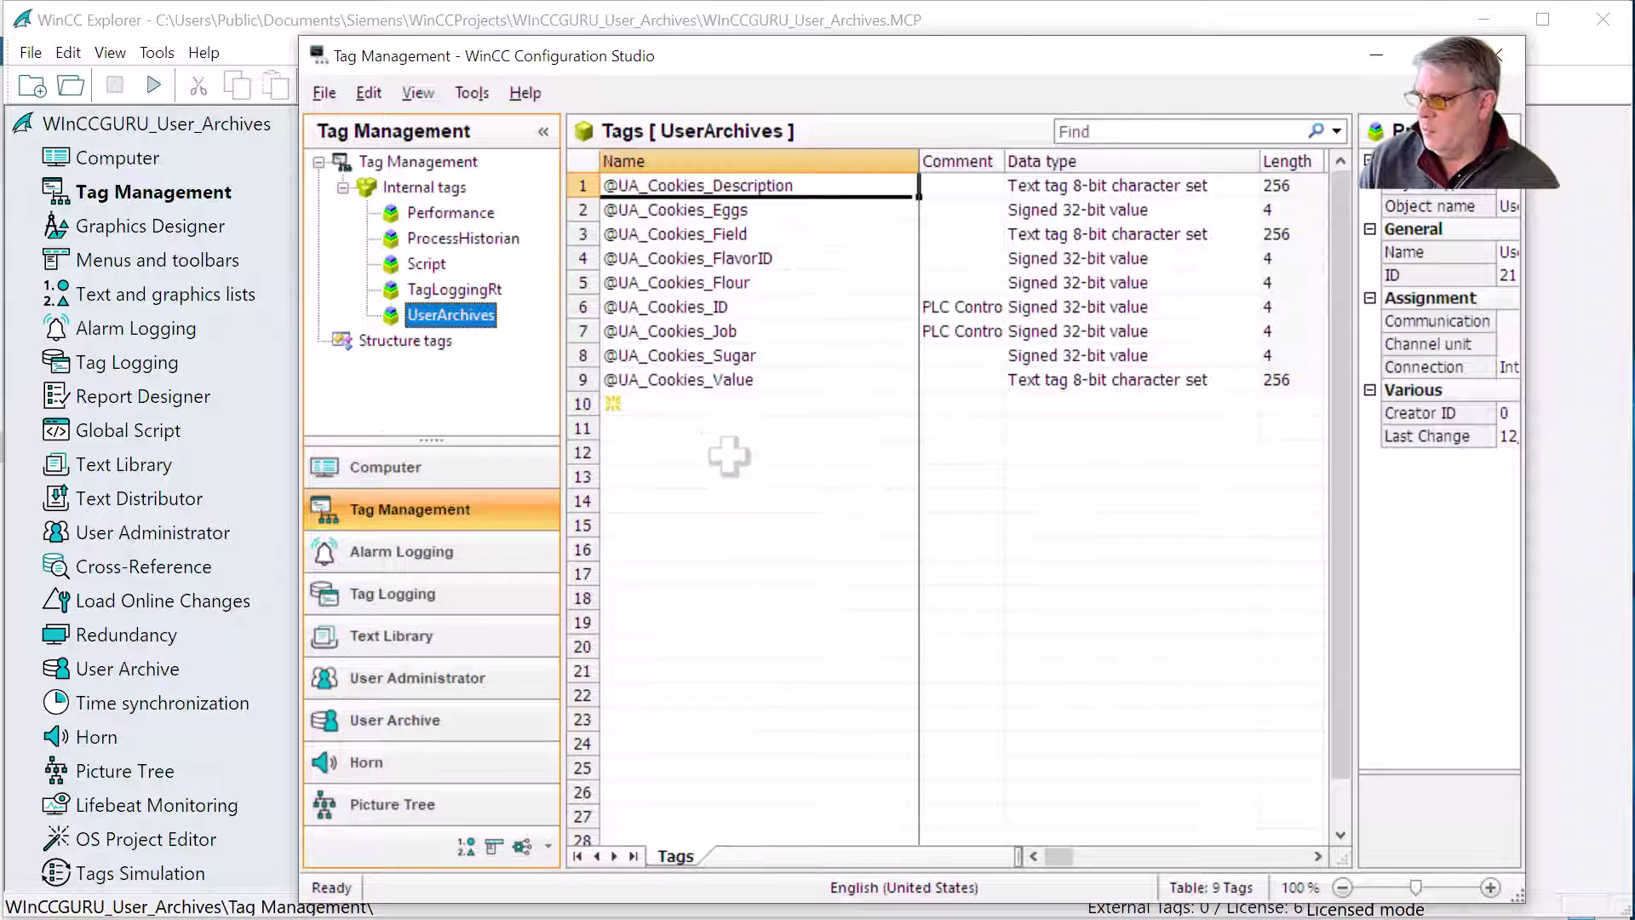
pyautogui.click(394, 720)
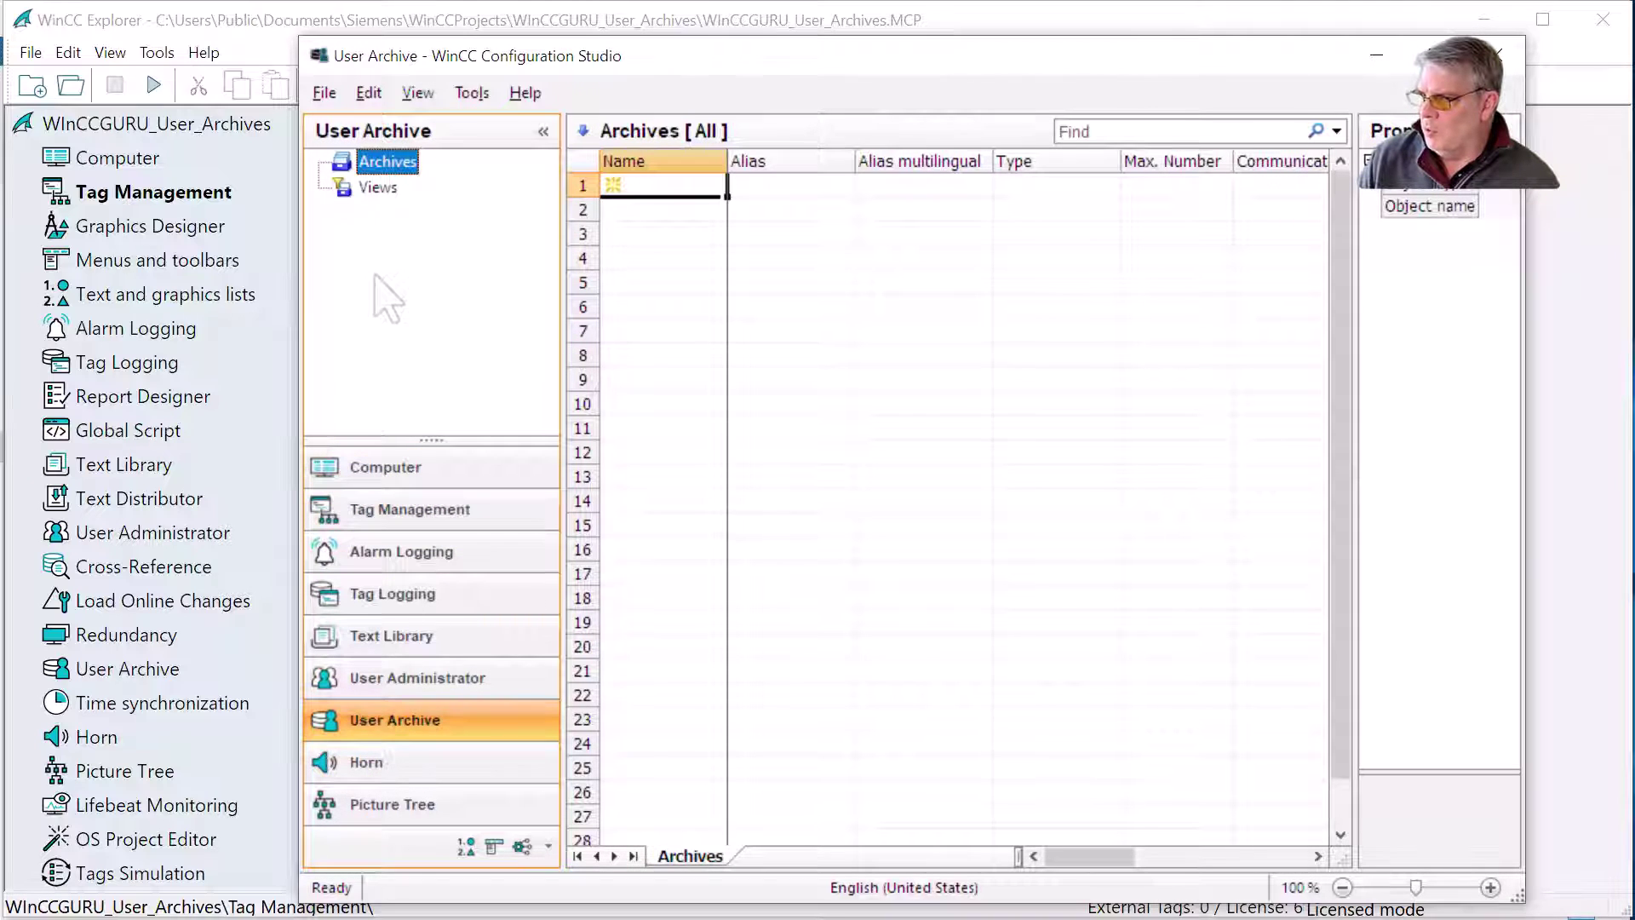
# Import UA Cookies Export.txt to recreate the Cookies archive, then view its empty Archive data
pyautogui.click(368, 92)
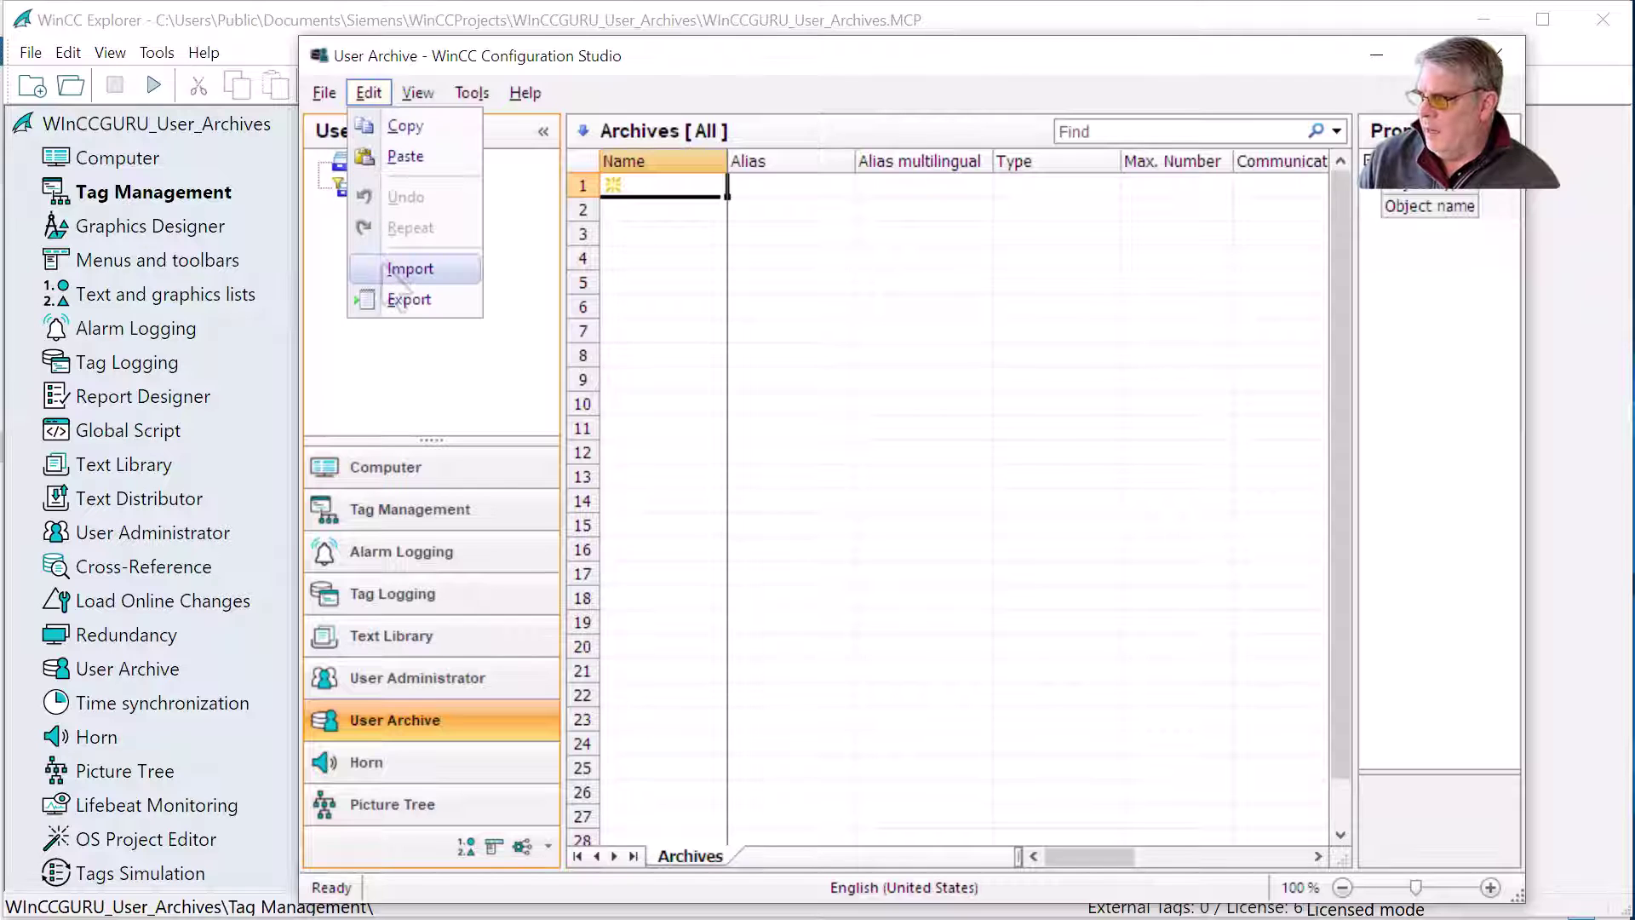
pyautogui.click(393, 276)
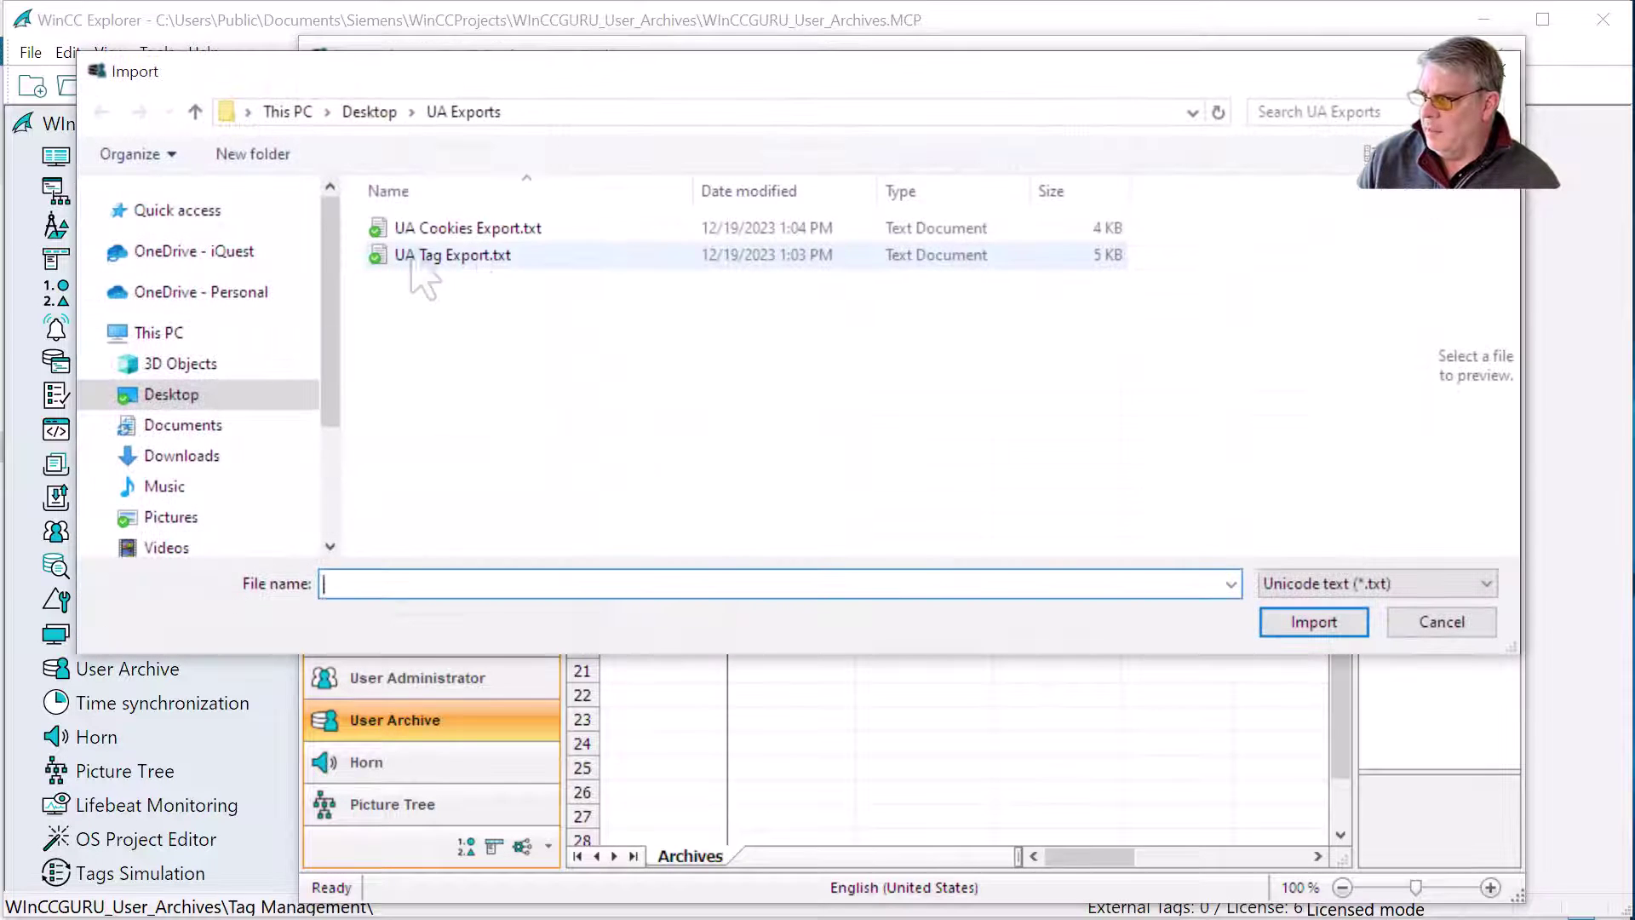
pyautogui.click(436, 235)
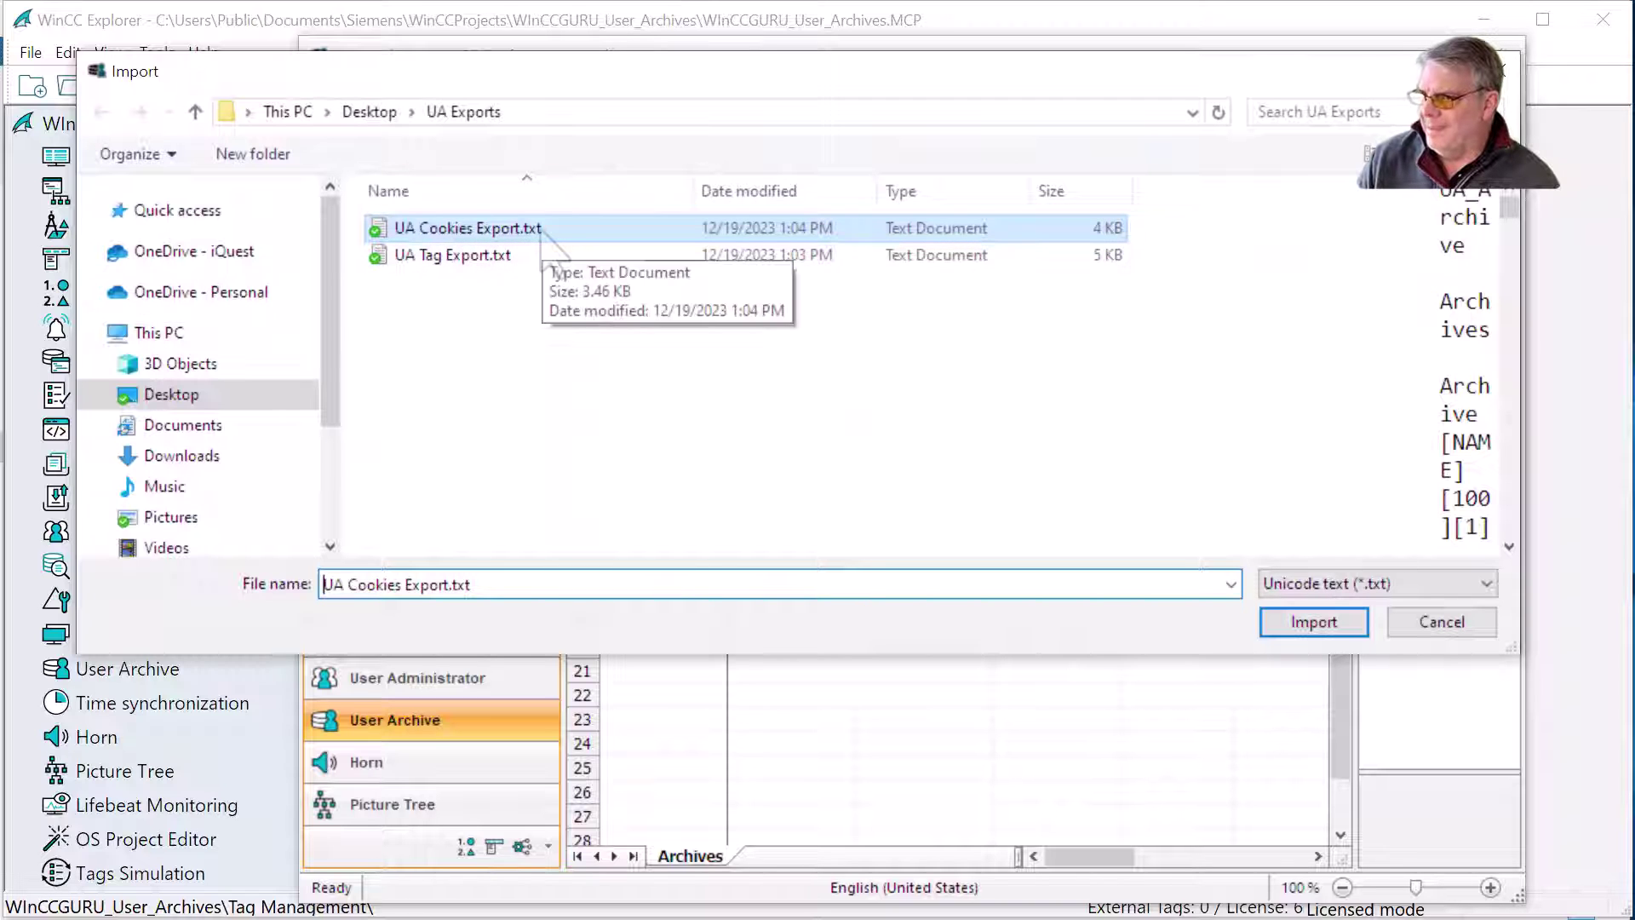
pyautogui.click(1337, 630)
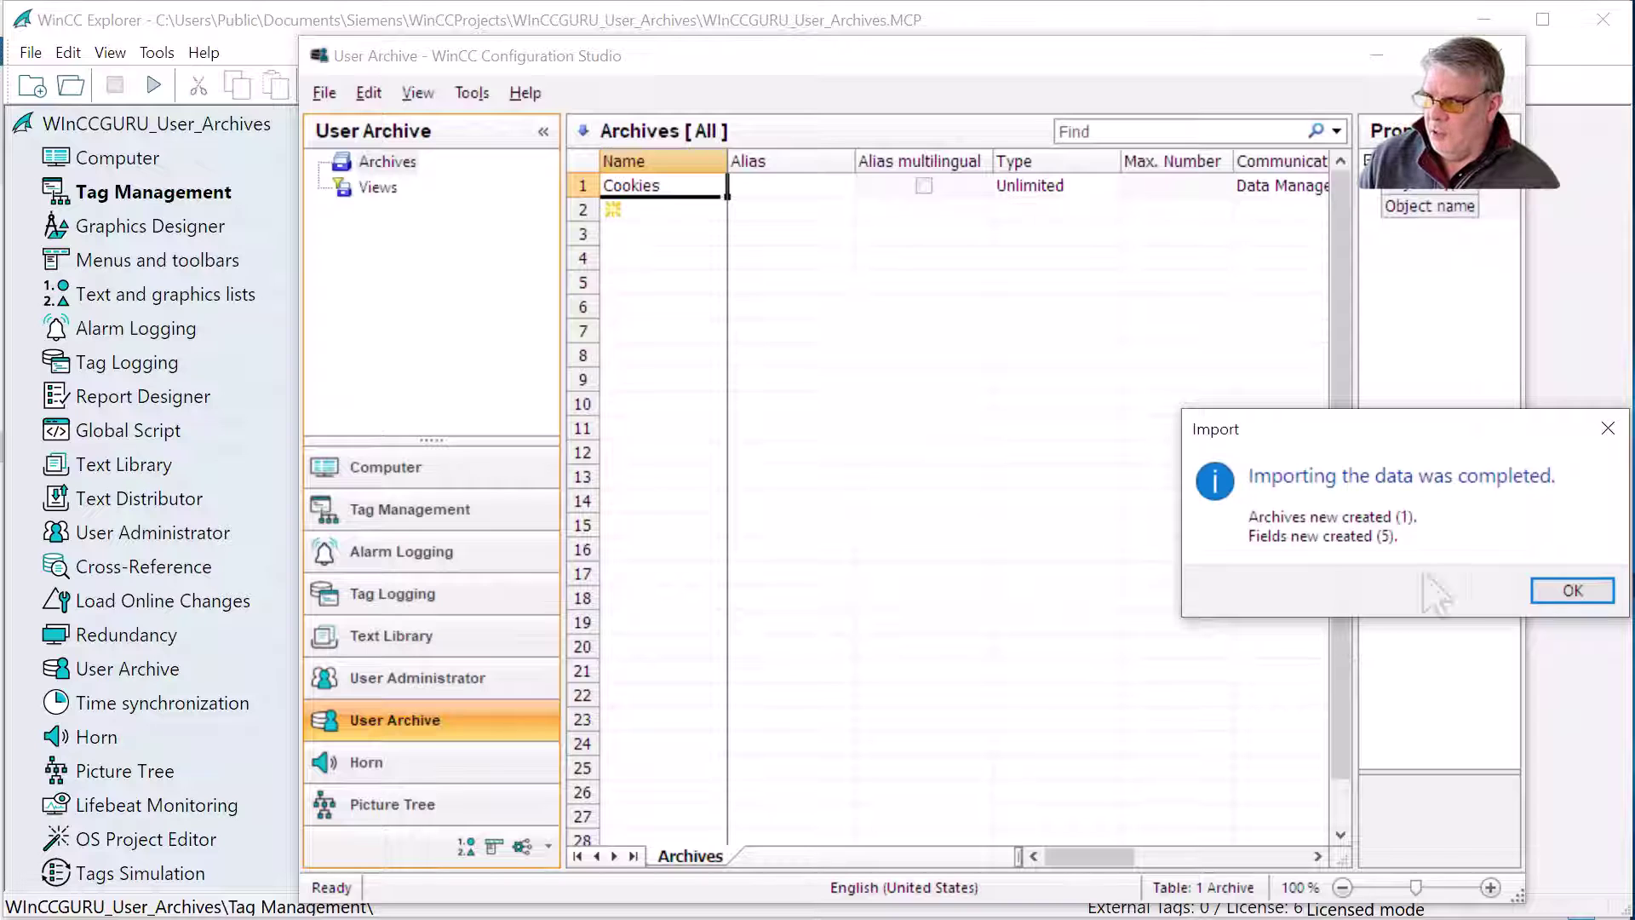
pyautogui.click(1603, 596)
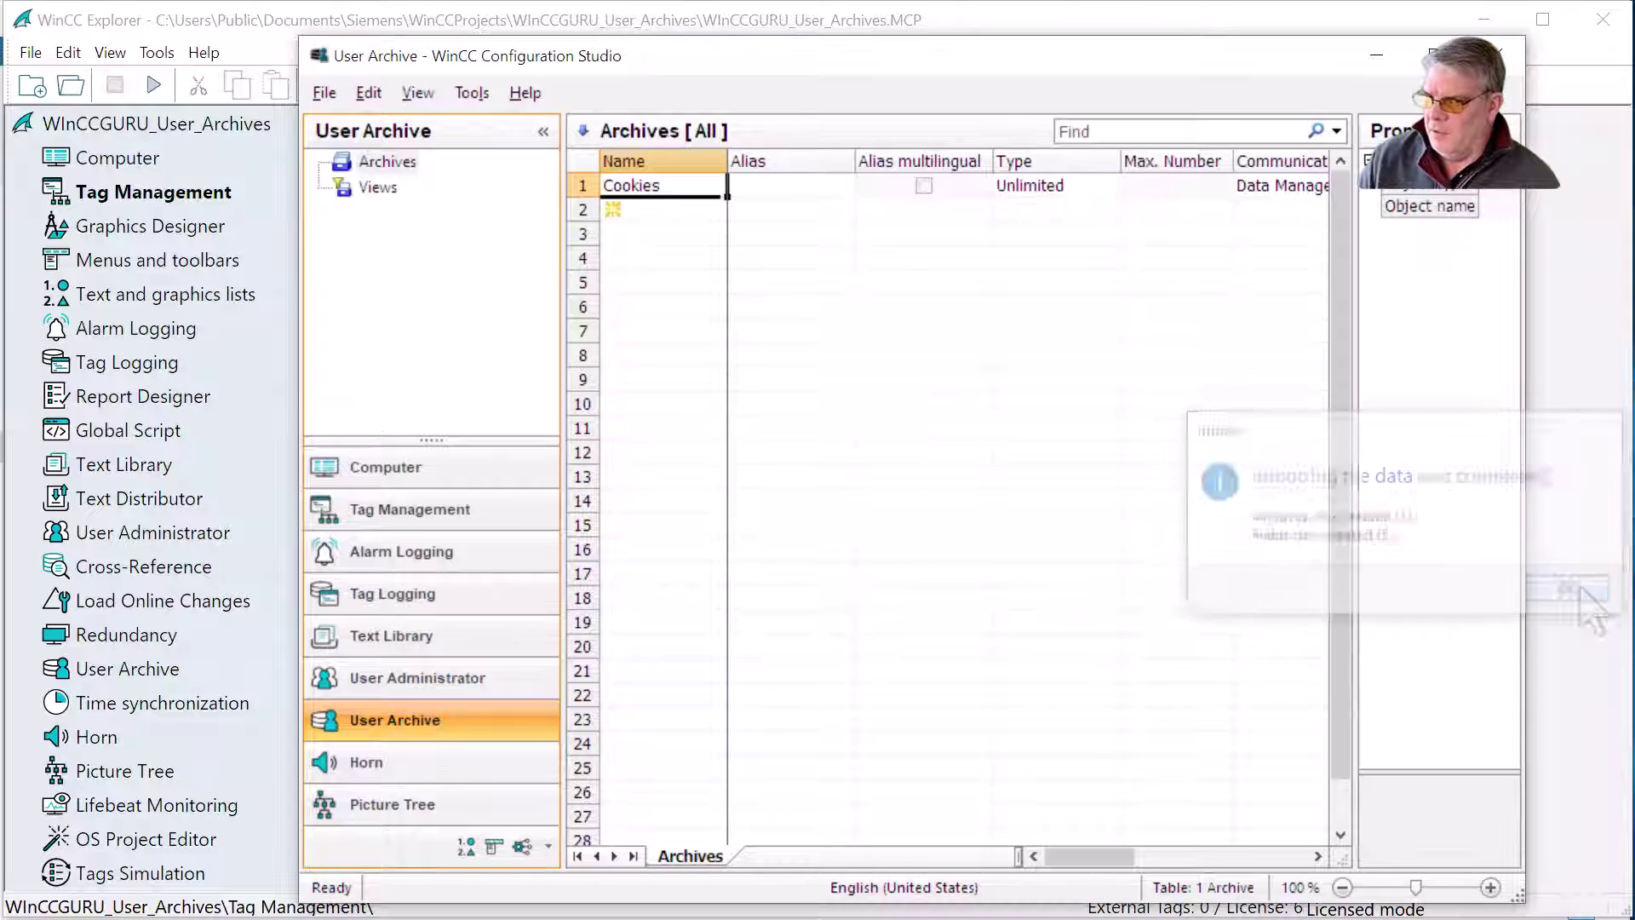
pyautogui.click(383, 186)
pyautogui.click(407, 187)
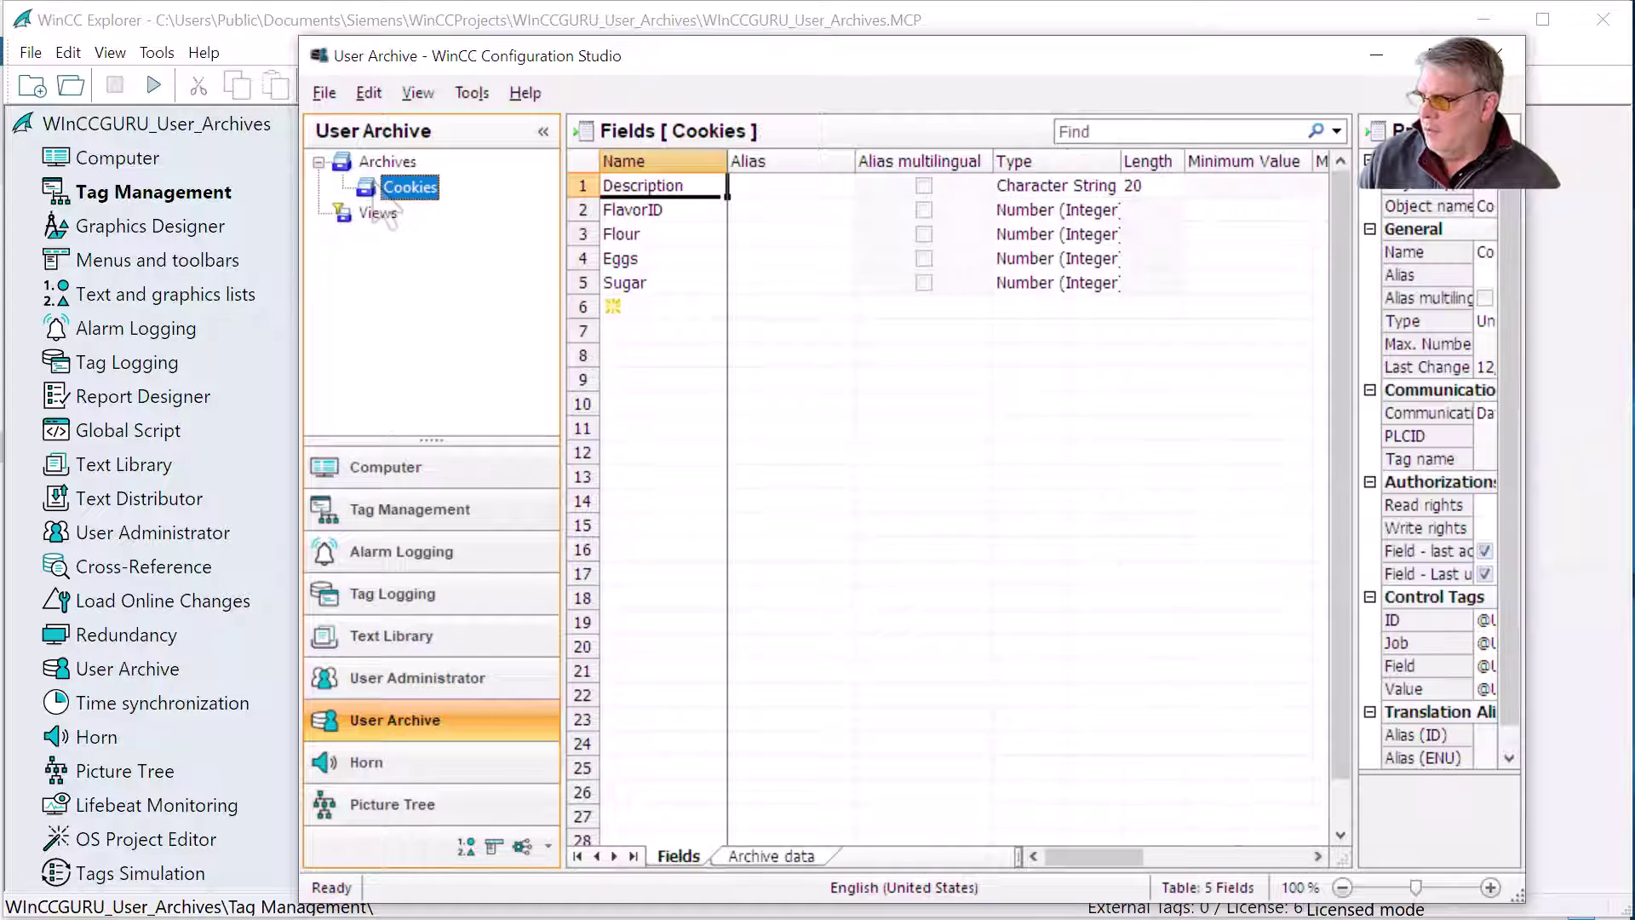
pyautogui.click(809, 856)
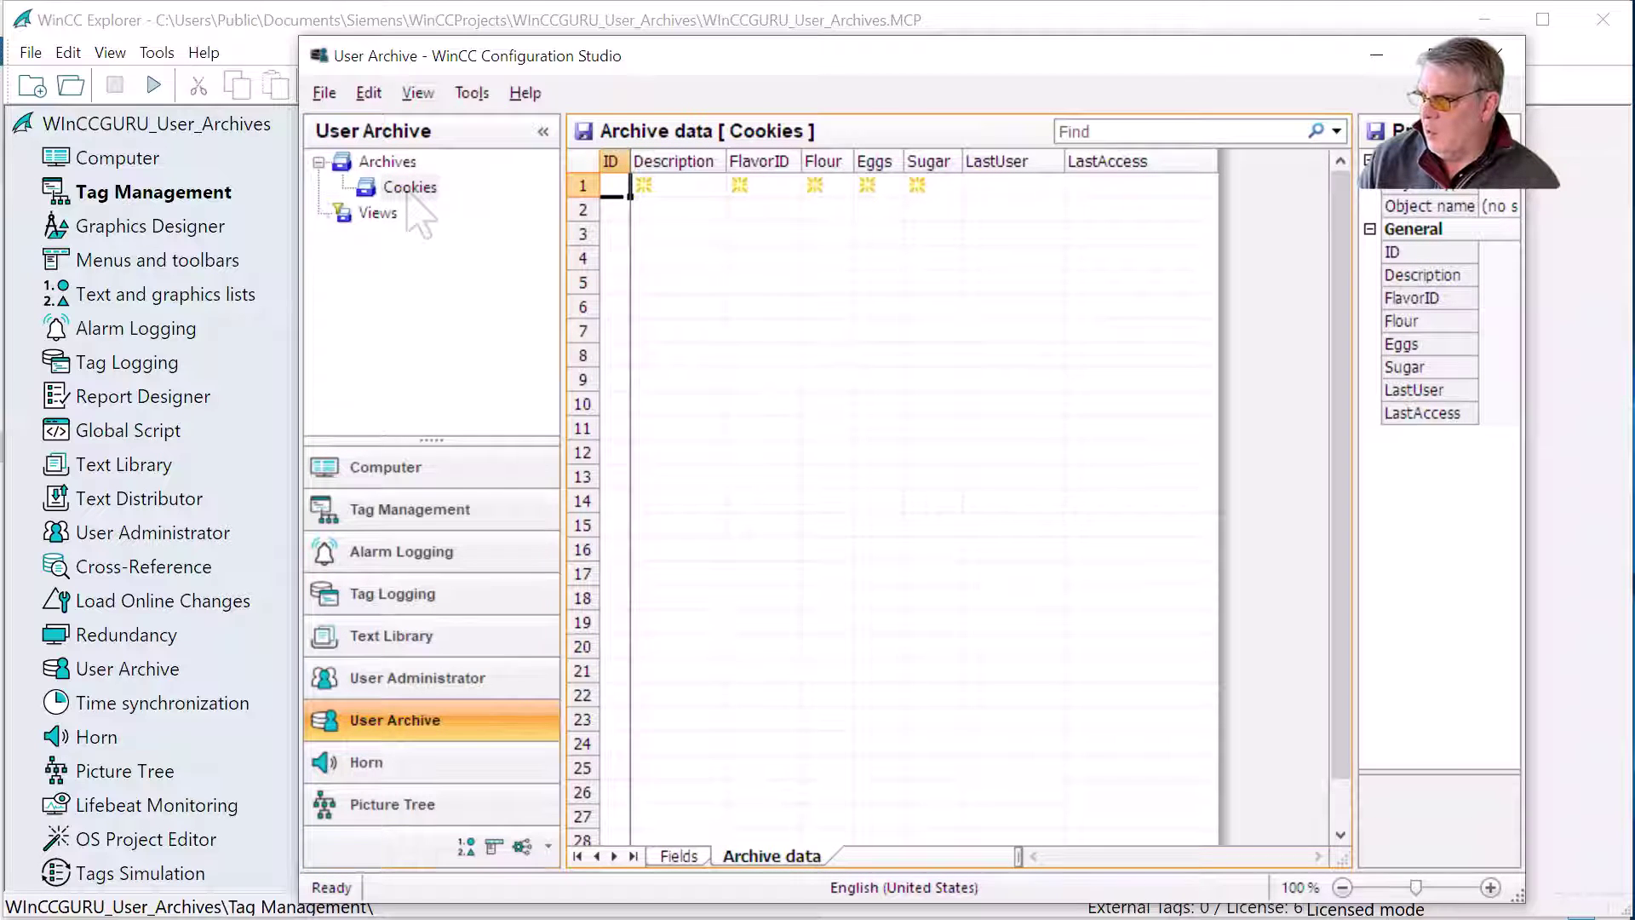
# Load Cookies Data Export.csv into the Cookies archive, check the four records, and close Configuration Studio
pyautogui.rightClick(409, 189)
pyautogui.moveTo(470, 281)
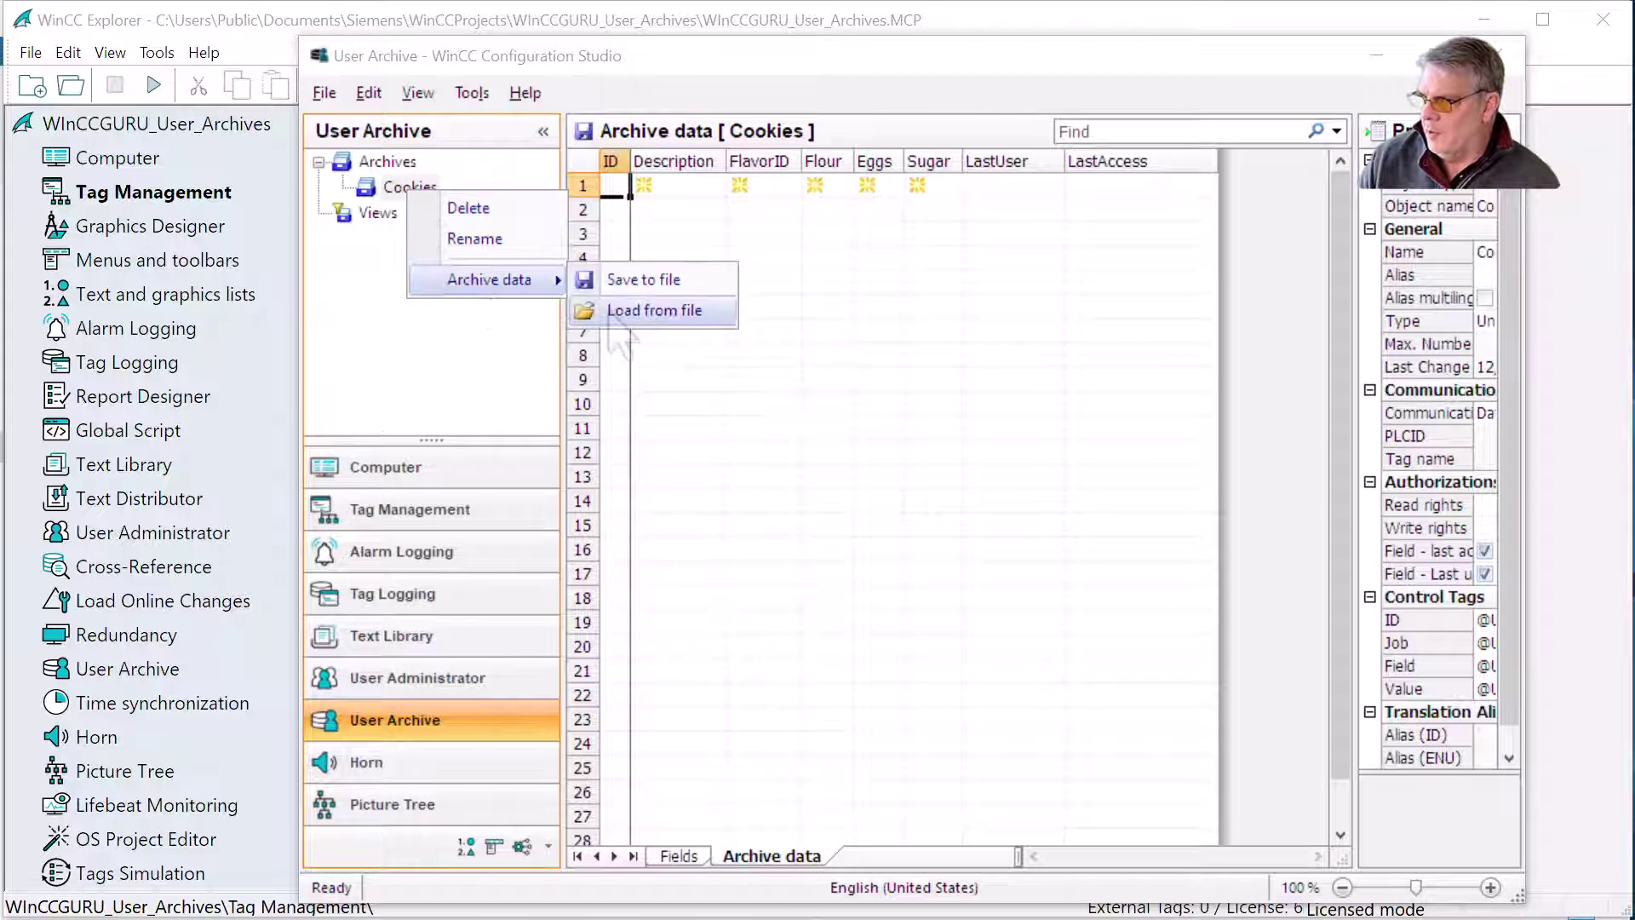
pyautogui.click(613, 312)
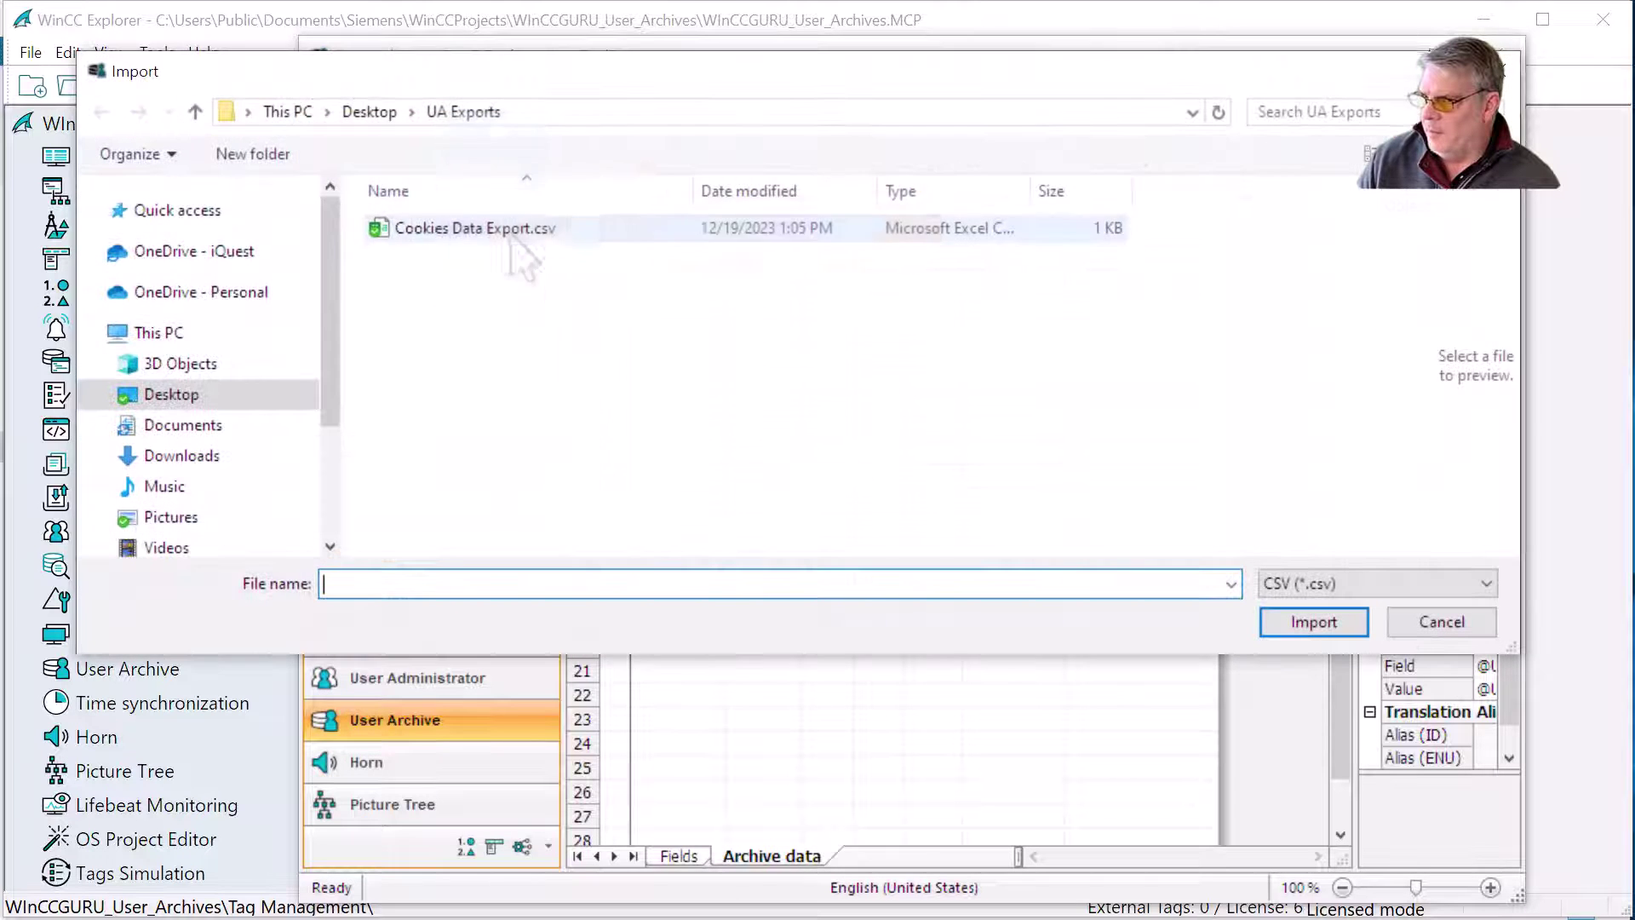
pyautogui.click(522, 237)
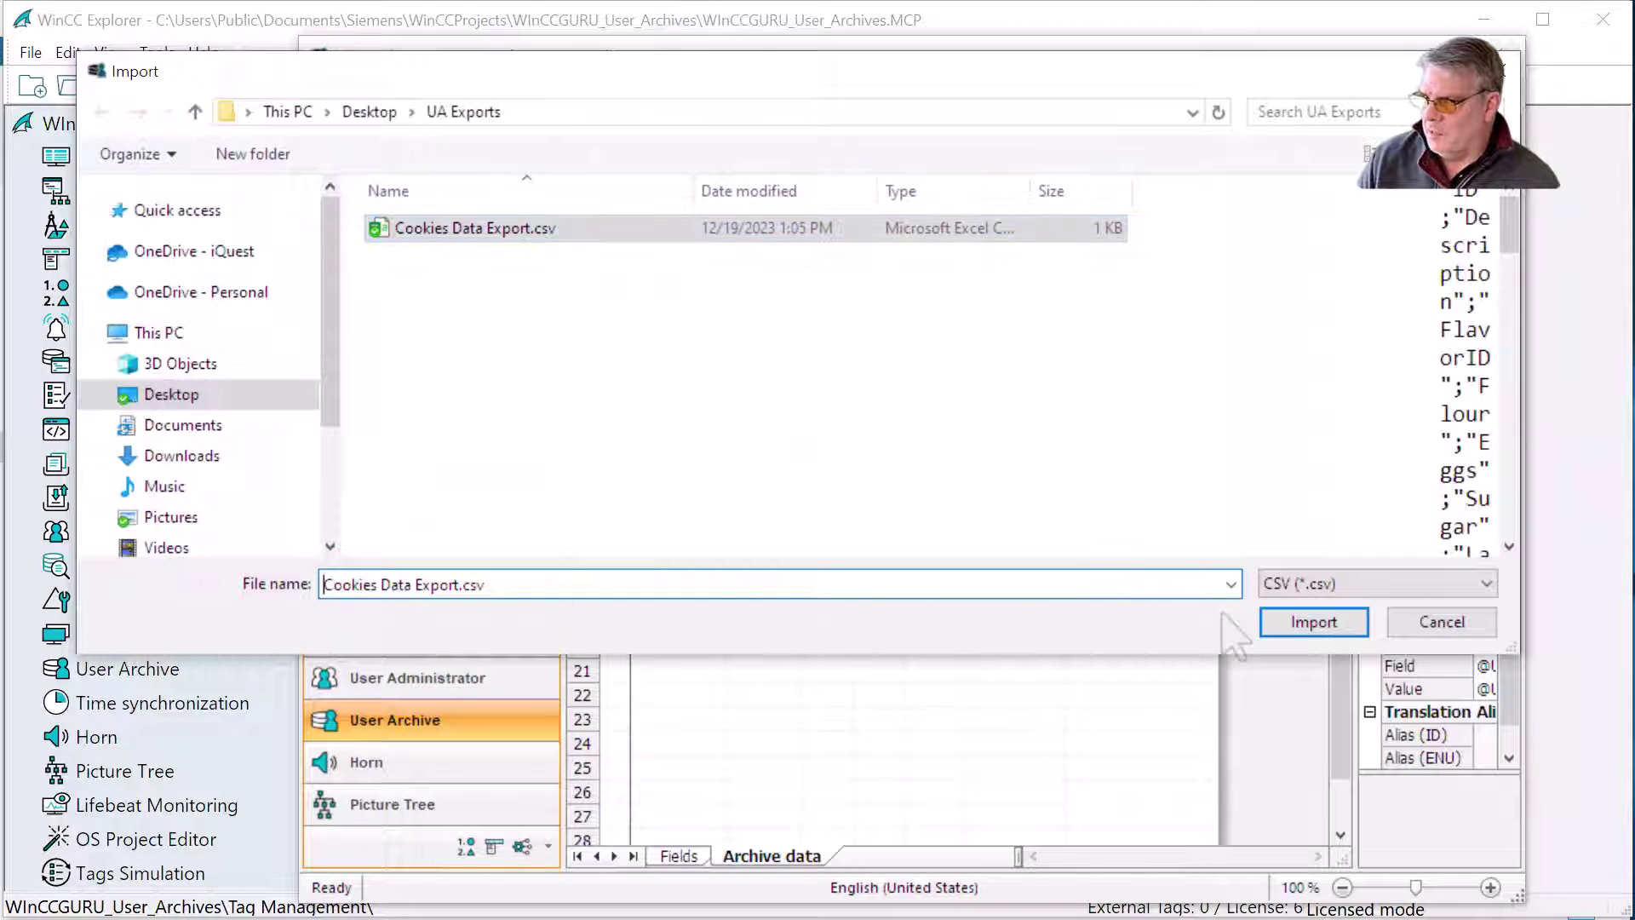
pyautogui.click(1318, 624)
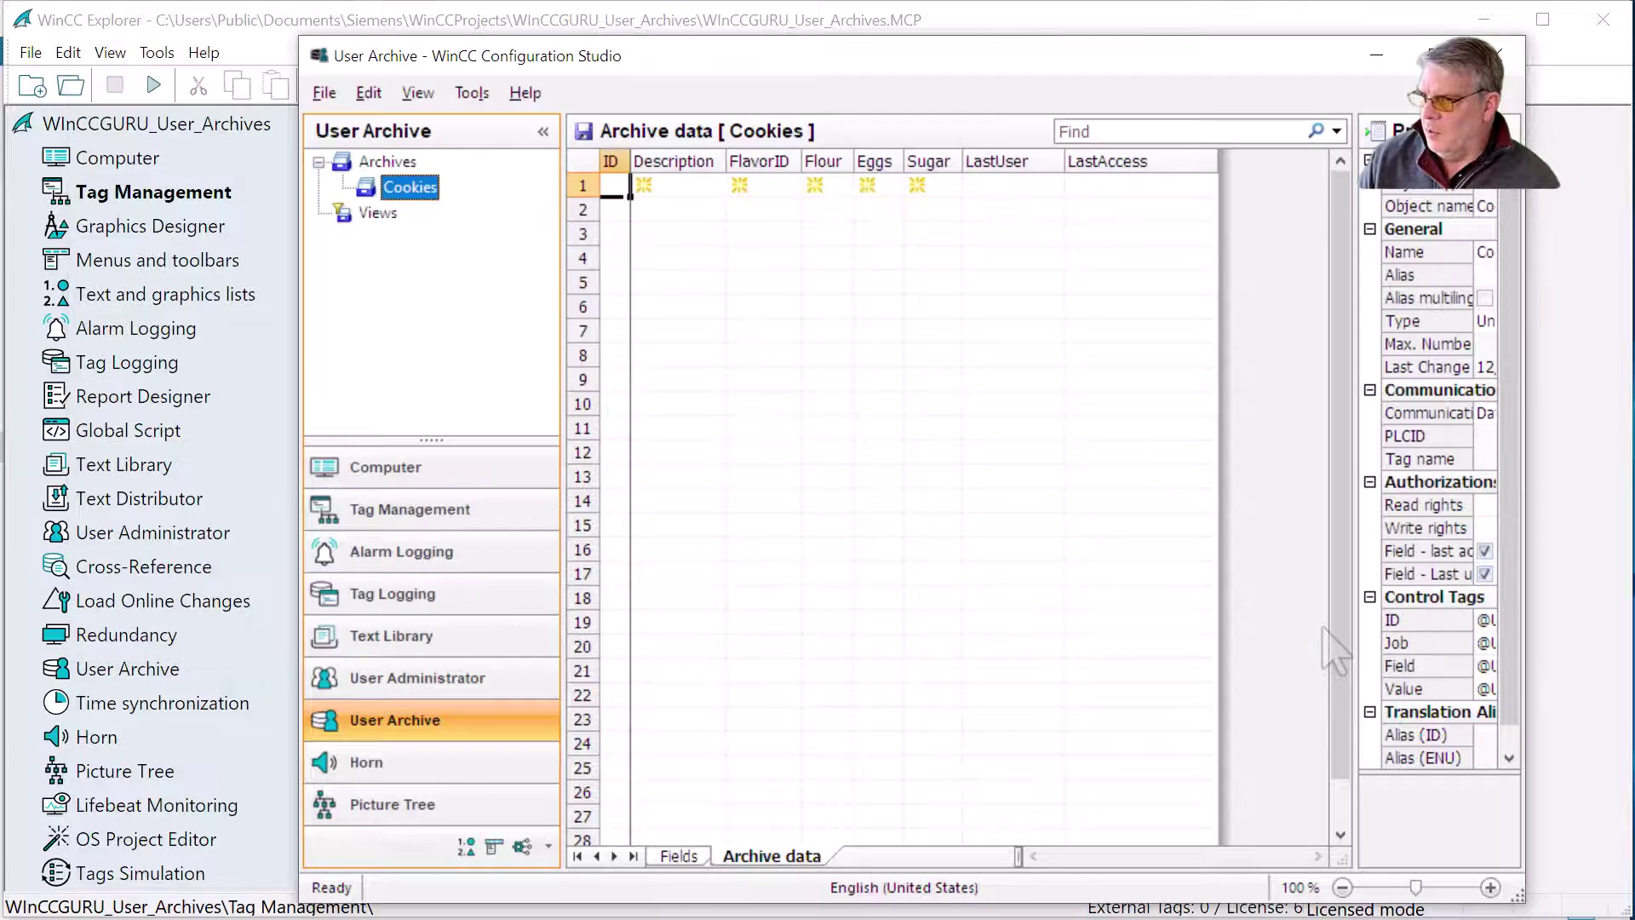
pyautogui.click(679, 856)
pyautogui.click(741, 855)
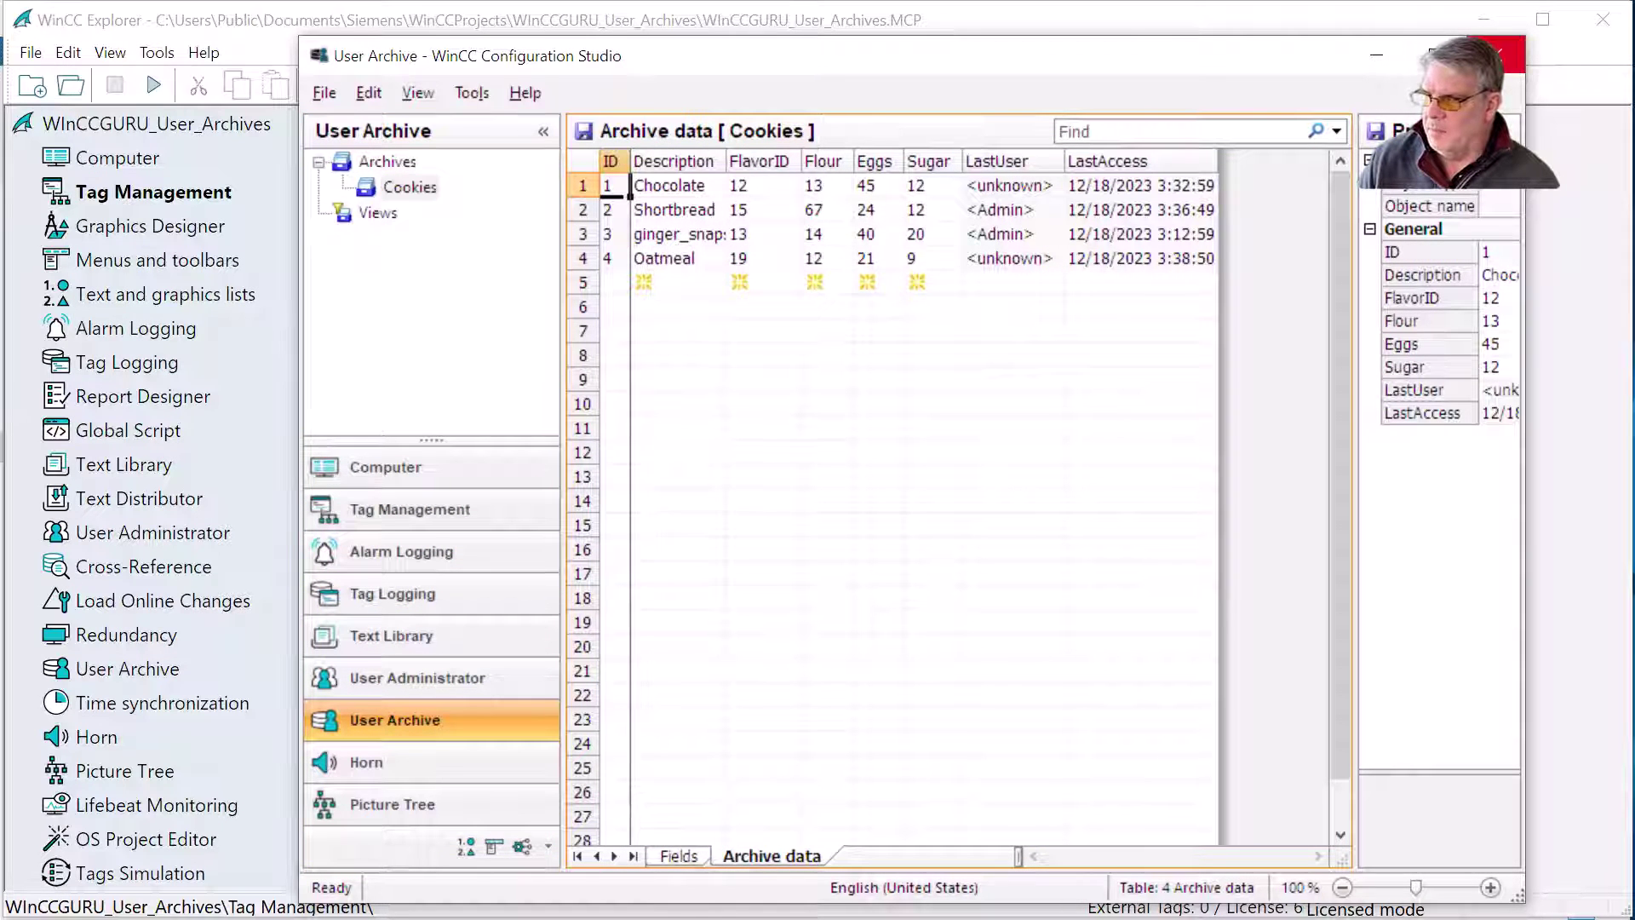
pyautogui.click(1500, 55)
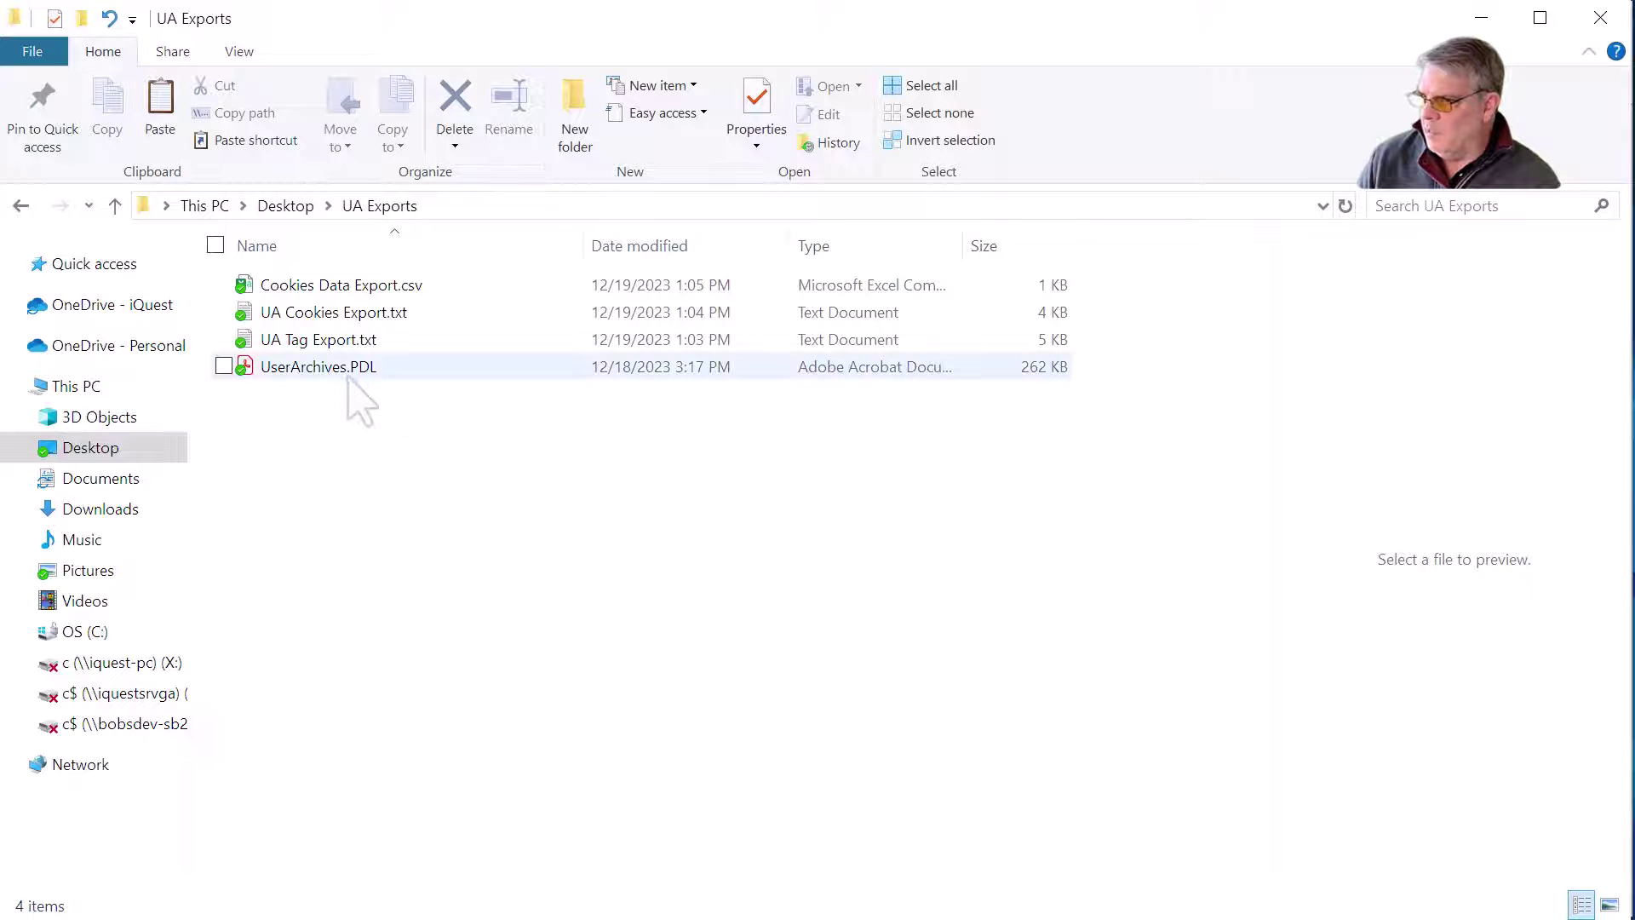
# Copy UserArchives.PDL from the UA Exports folder
pyautogui.click(350, 382)
pyautogui.rightClick(350, 384)
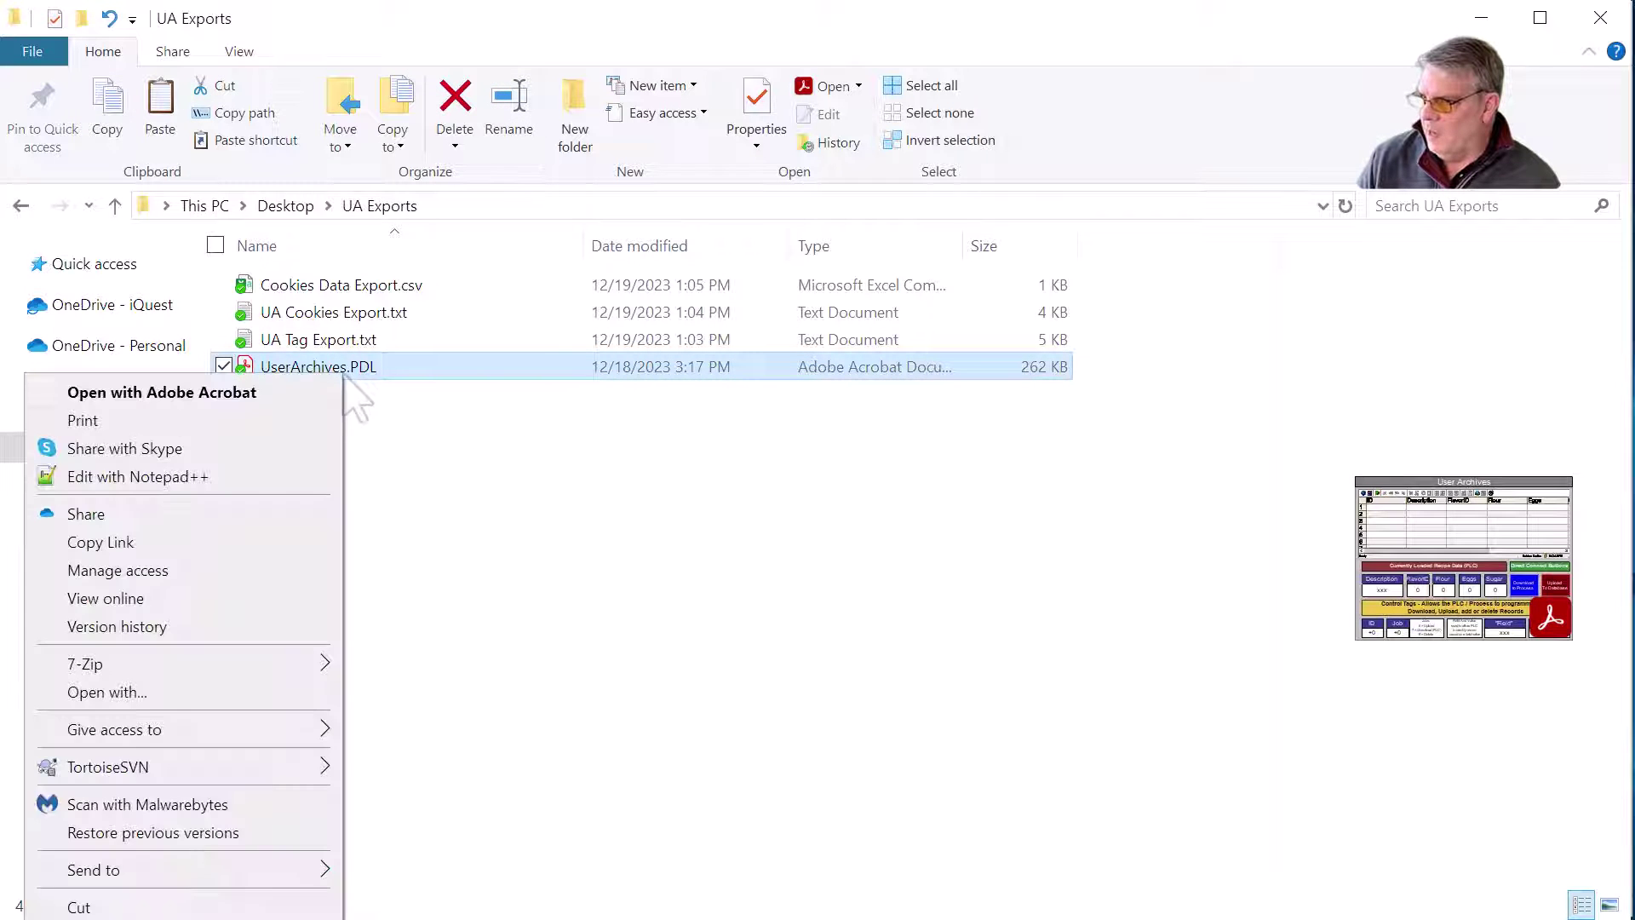
pyautogui.press('Escape')
pyautogui.hotkey('ctrl', 'c')
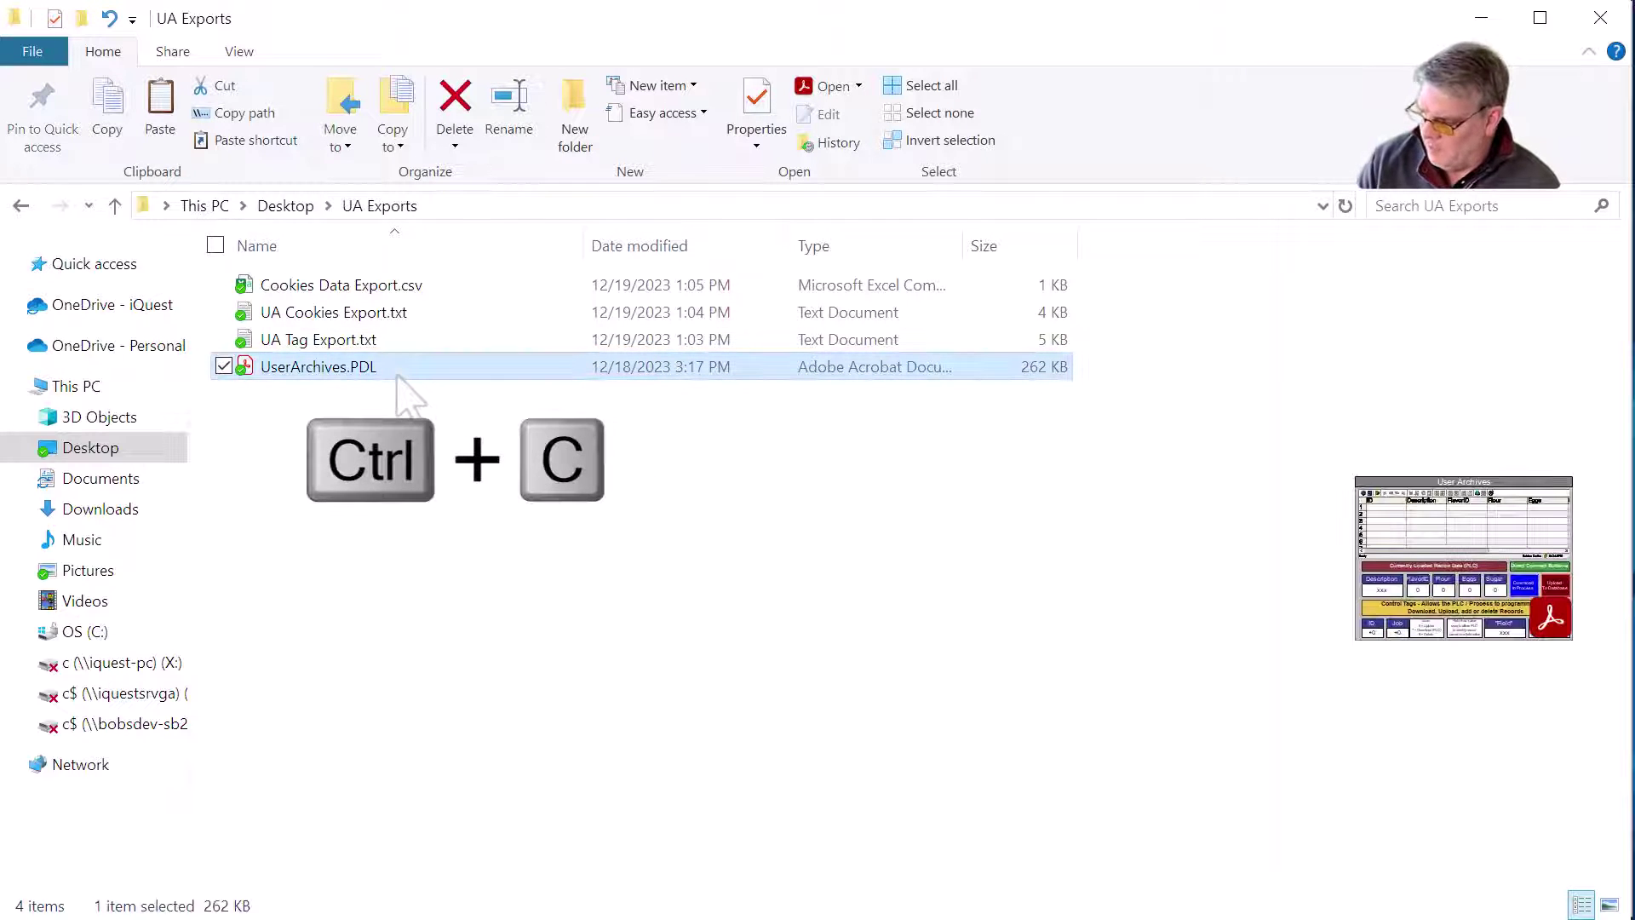
# Paste UserArchives.PDL into the WInCCGURU_User_Archives project's GraCS folder under Public Documents\Siemens\WinCCProjects
pyautogui.click(85, 631)
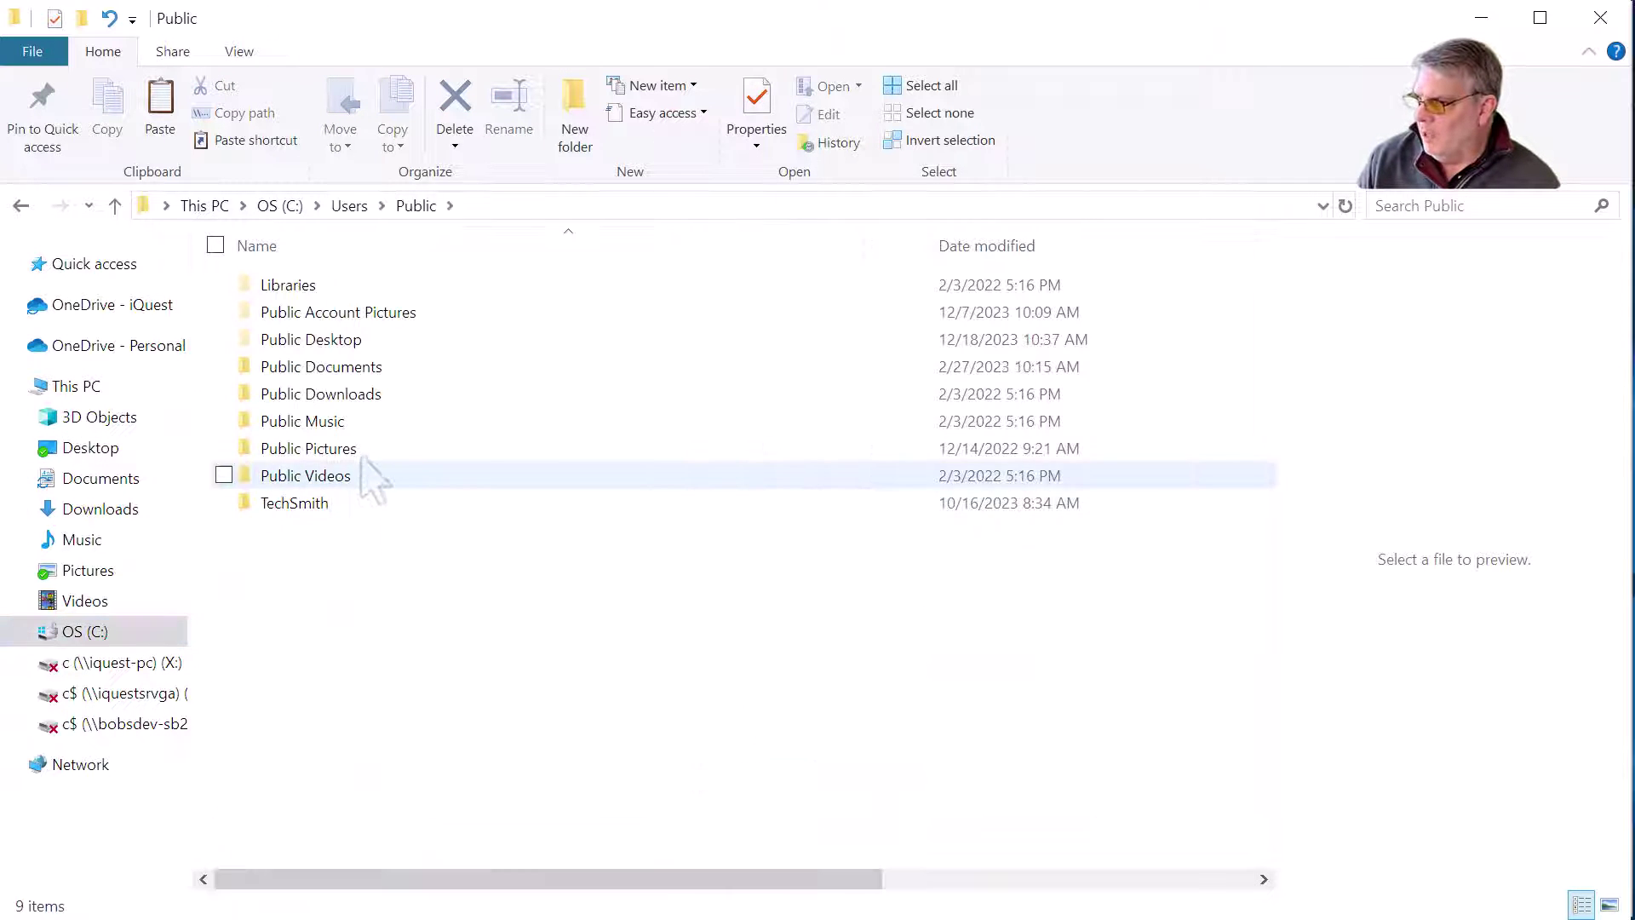
pyautogui.doubleClick(391, 366)
pyautogui.doubleClick(264, 339)
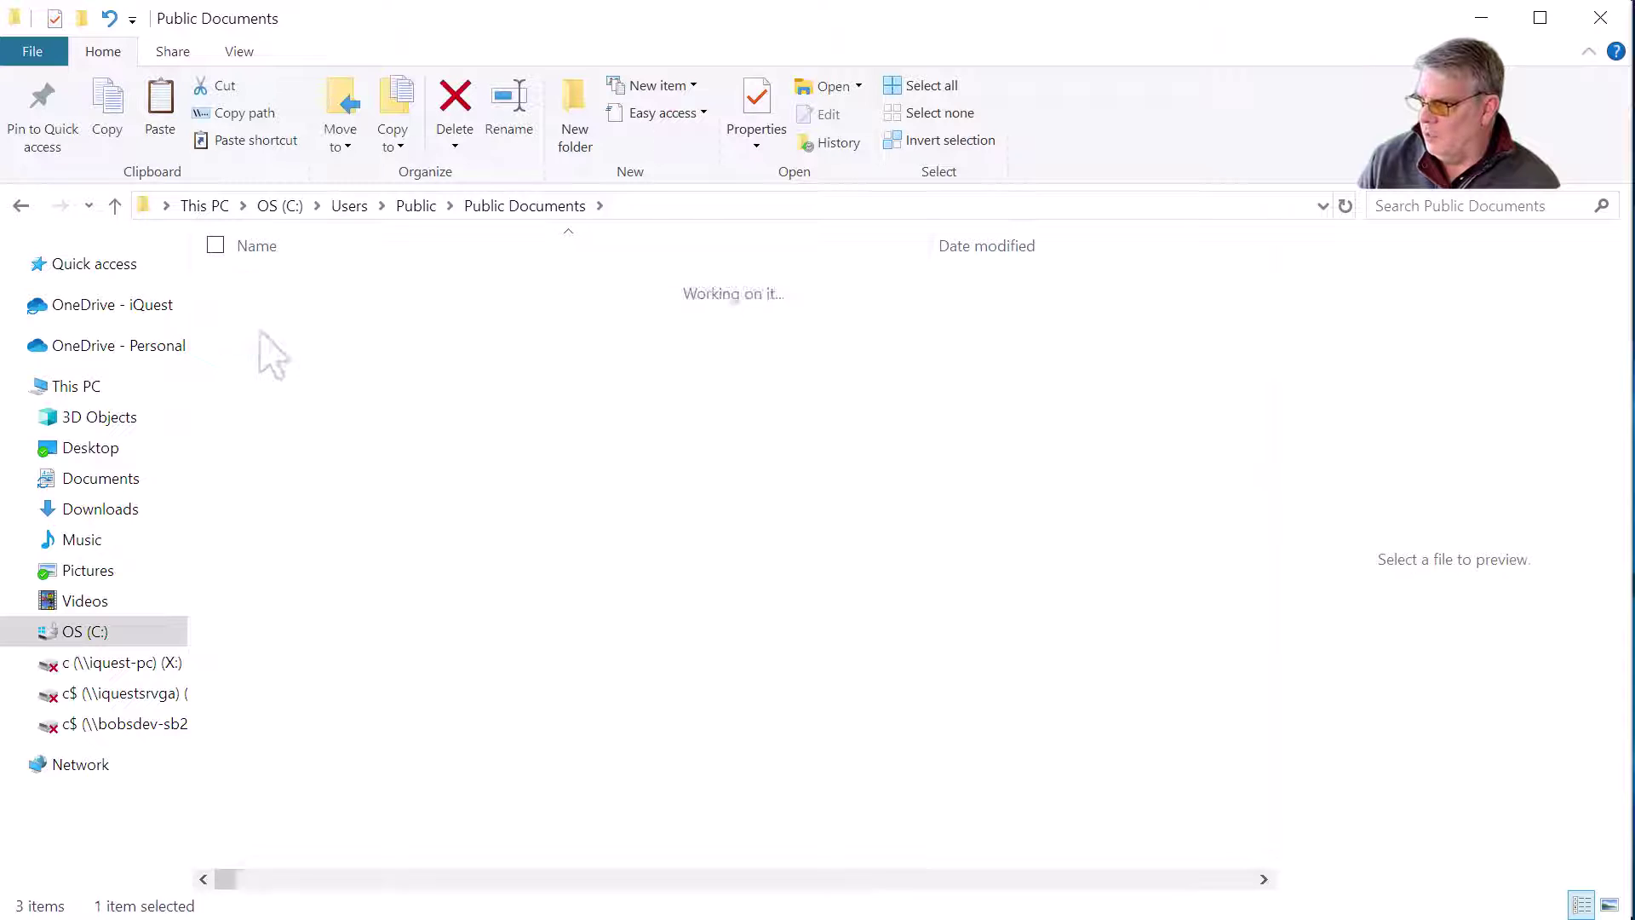
pyautogui.doubleClick(319, 339)
pyautogui.scroll(-2, 537, 602)
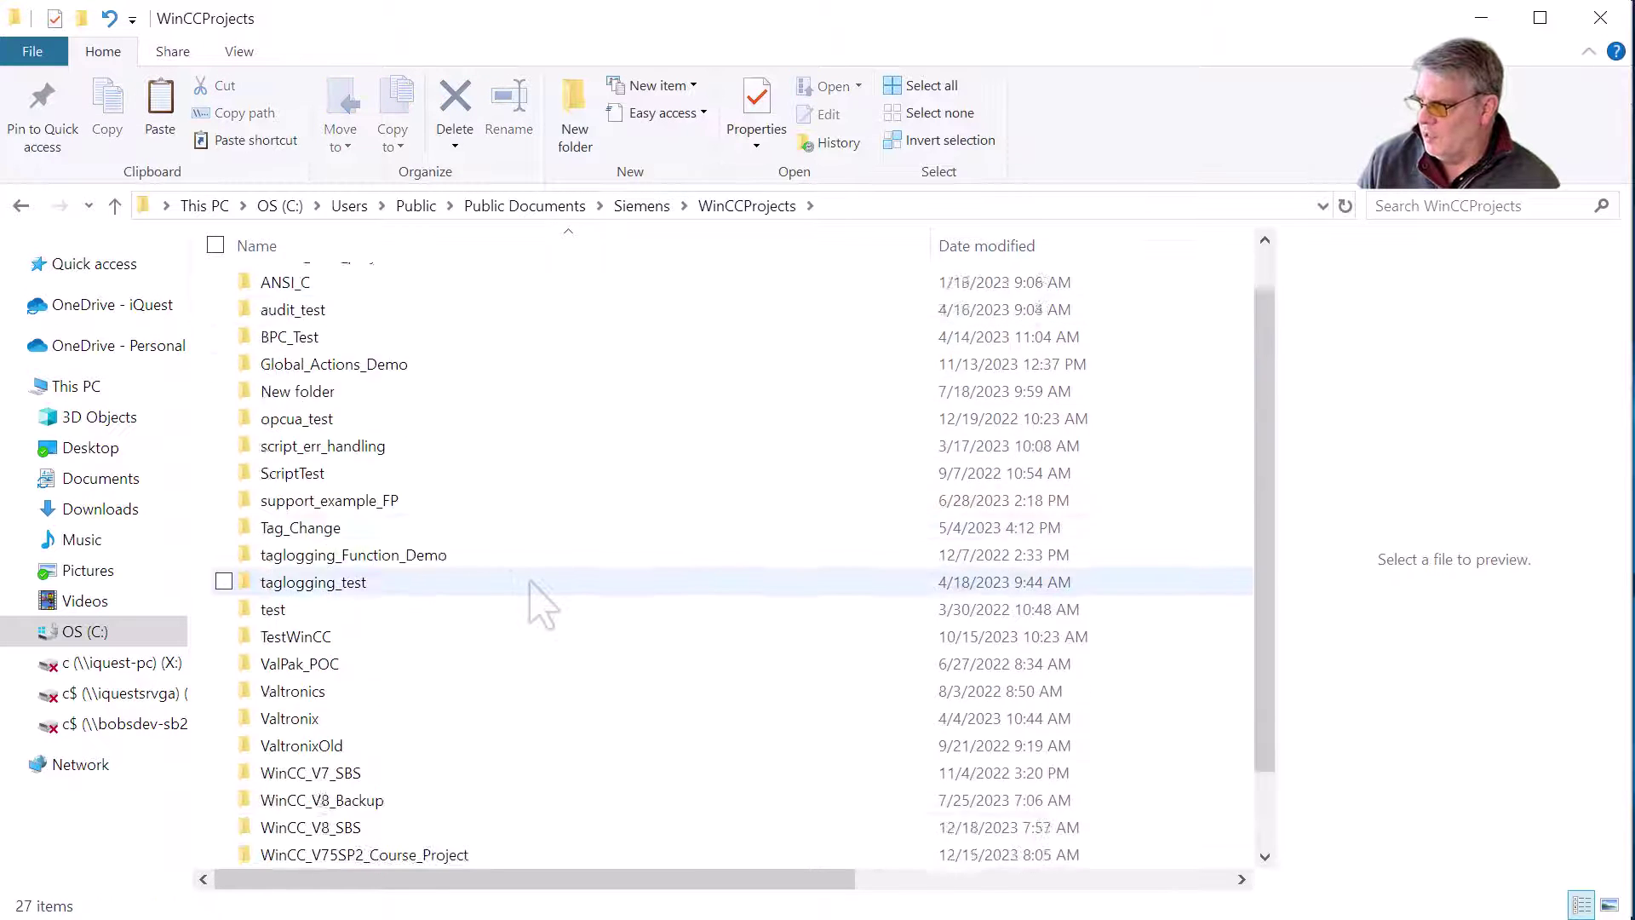
pyautogui.doubleClick(308, 805)
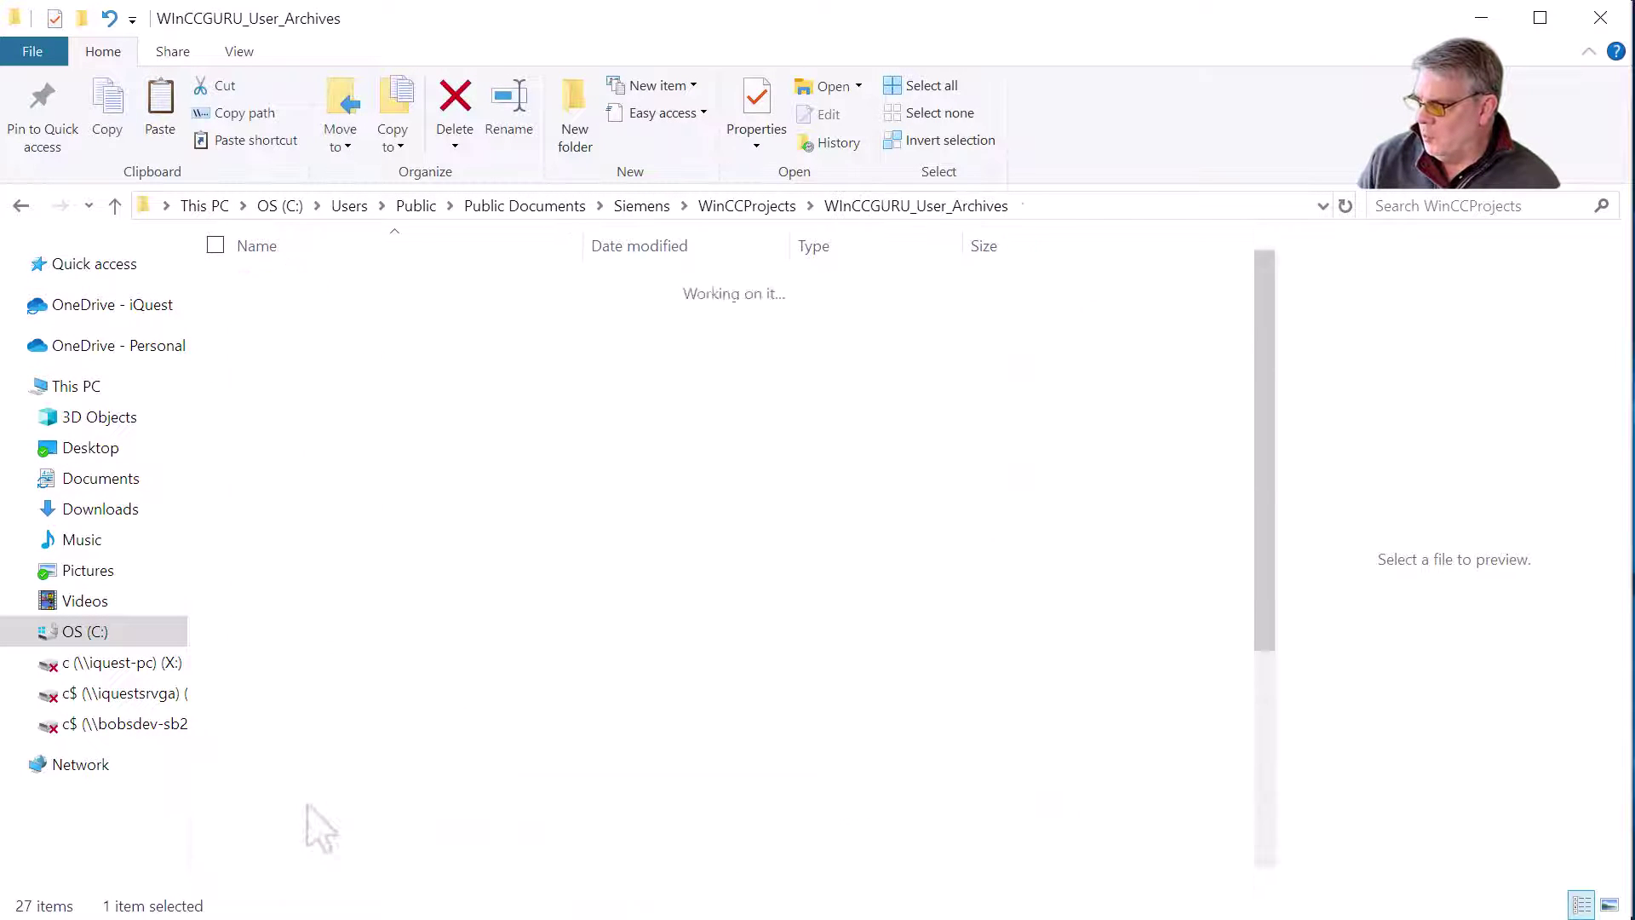
pyautogui.doubleClick(298, 402)
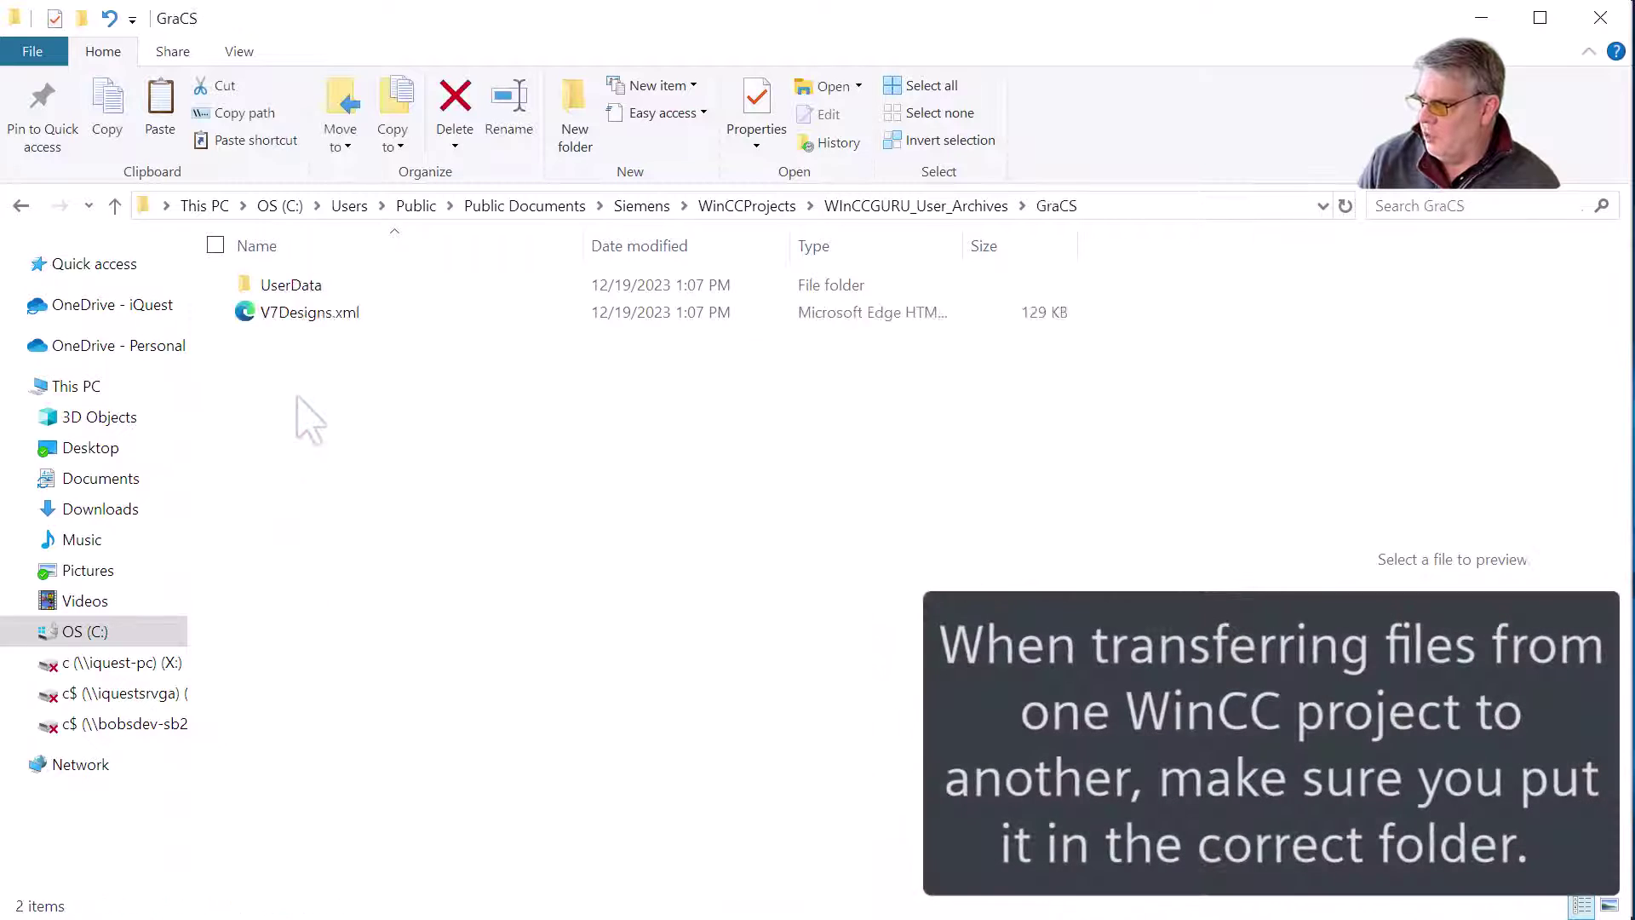
pyautogui.rightClick(340, 374)
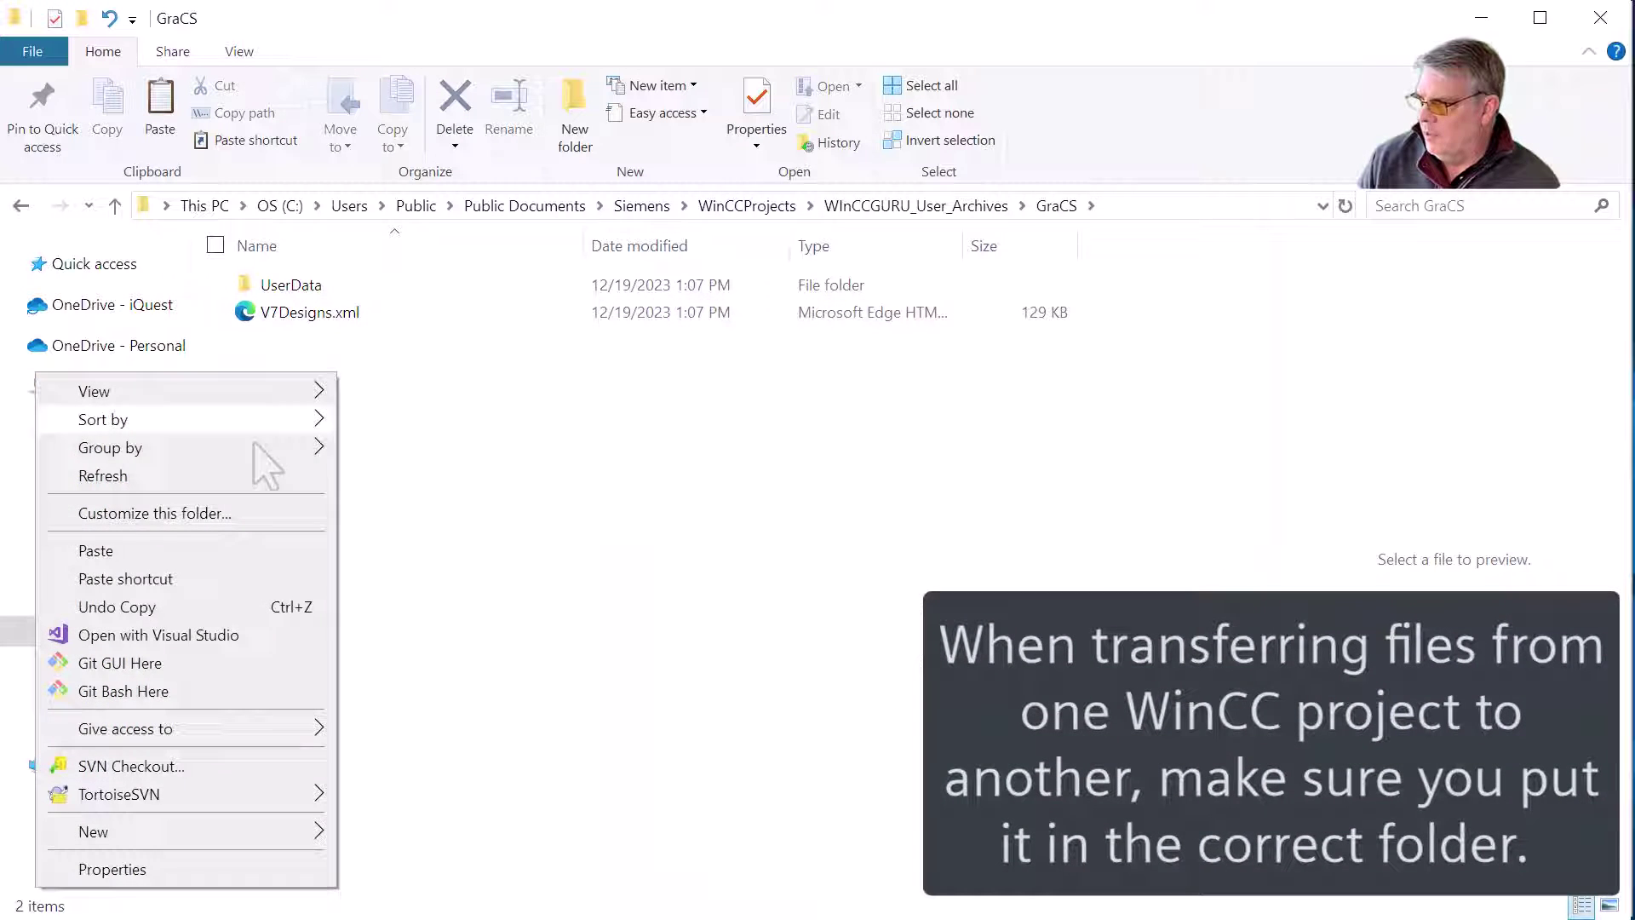
pyautogui.click(97, 552)
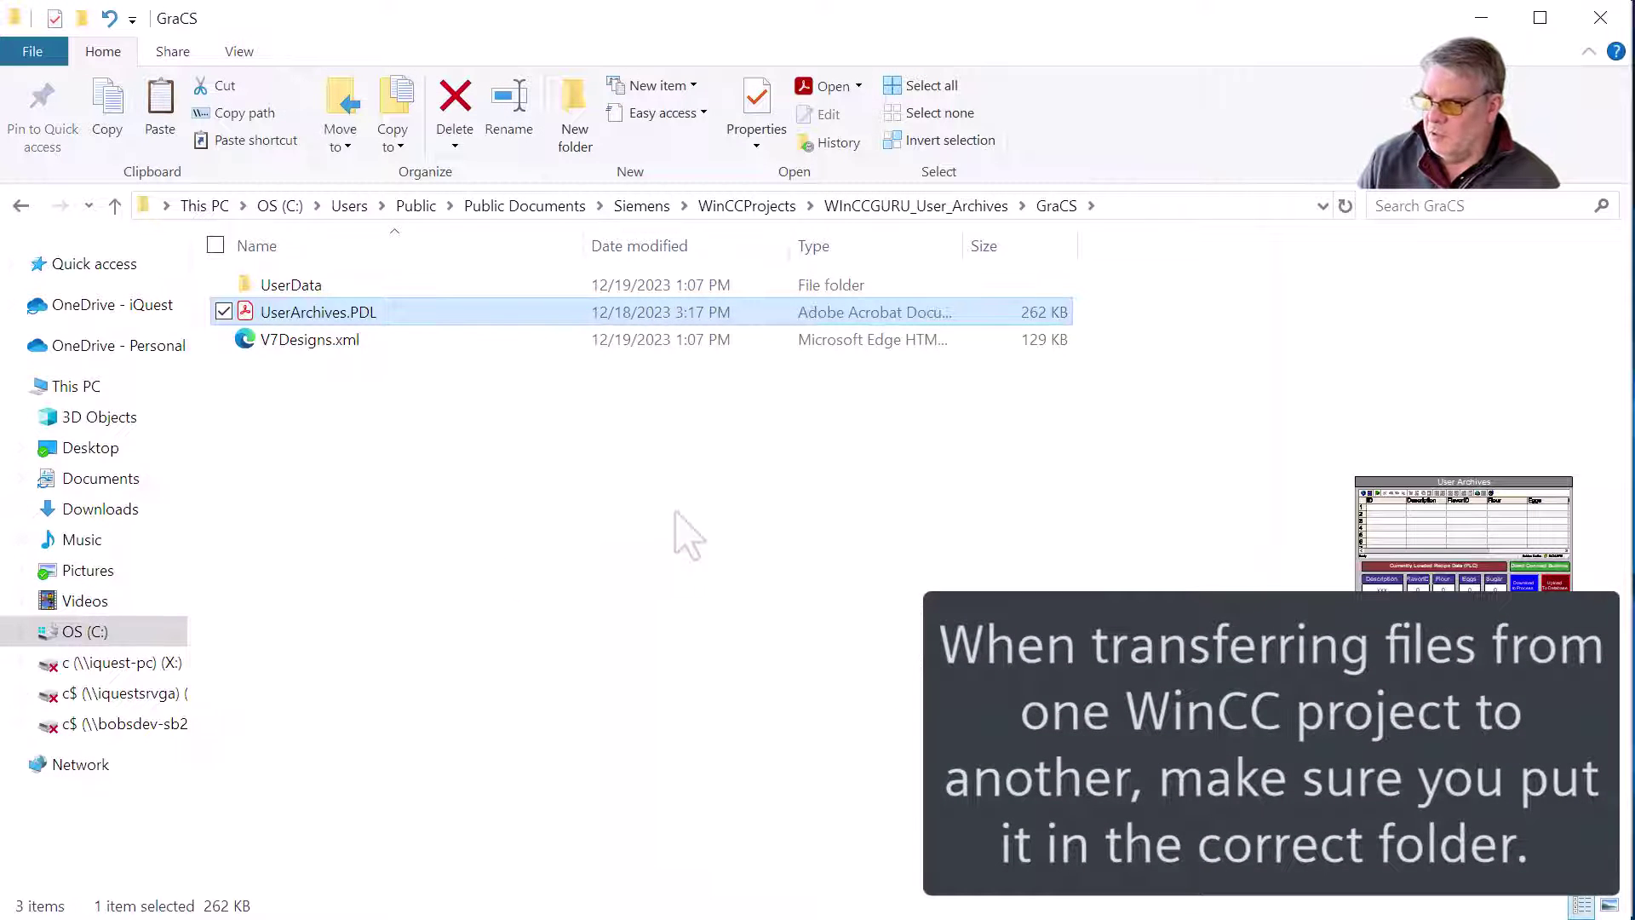
pyautogui.click(156, 226)
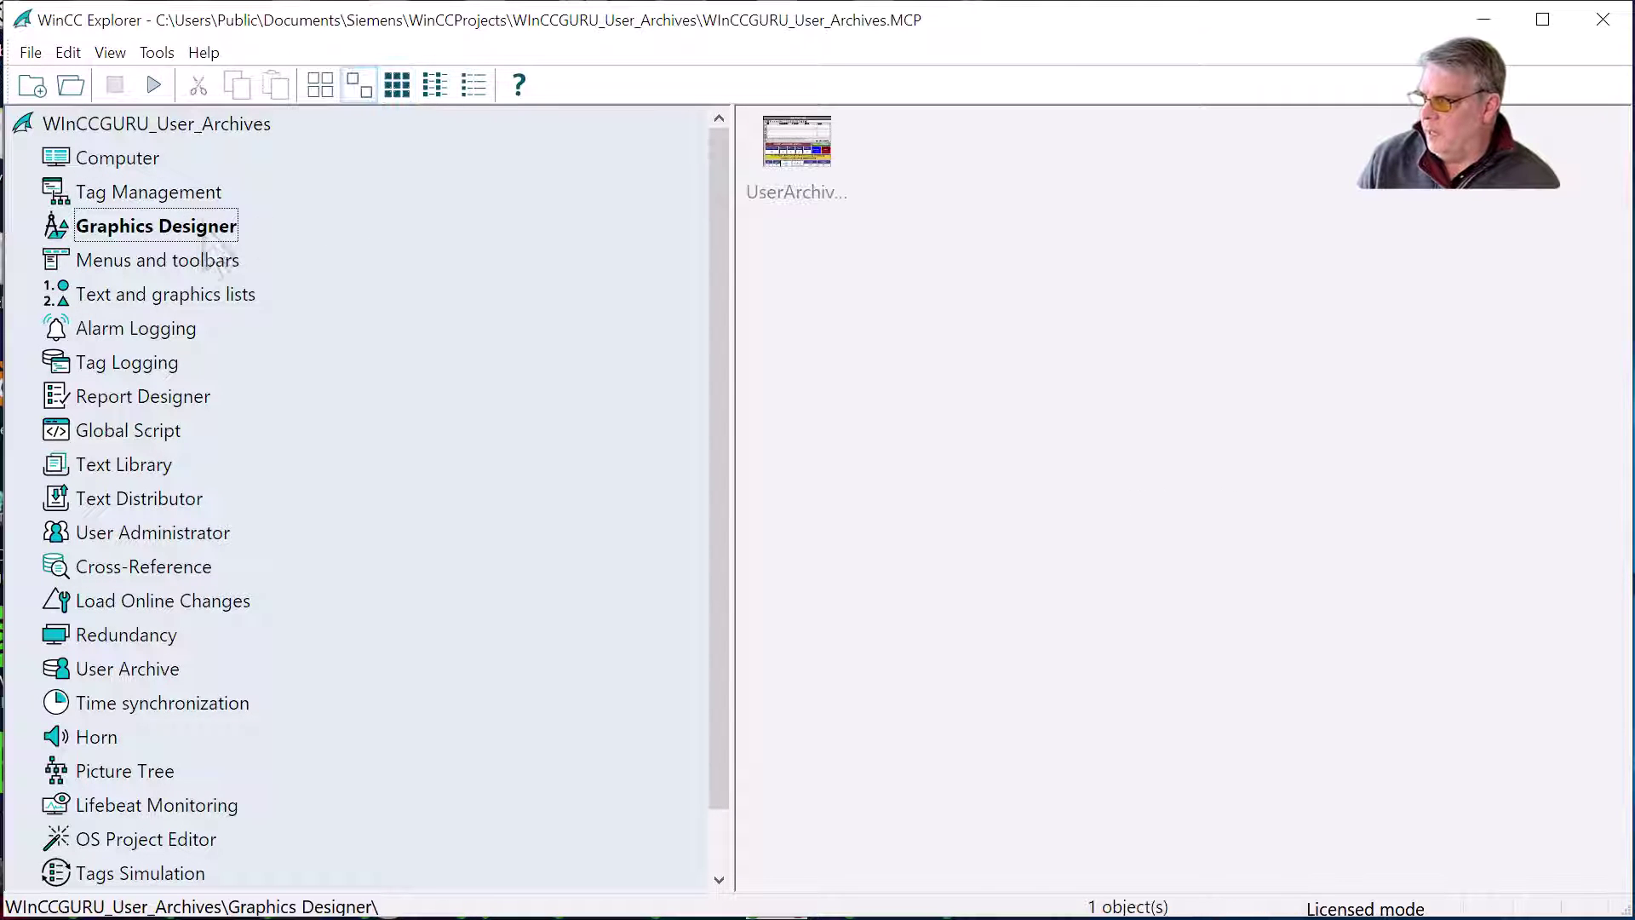
# Open UserArchives.PDL and point its UserArchiveControl's archive Name to Cookies
pyautogui.click(792, 189)
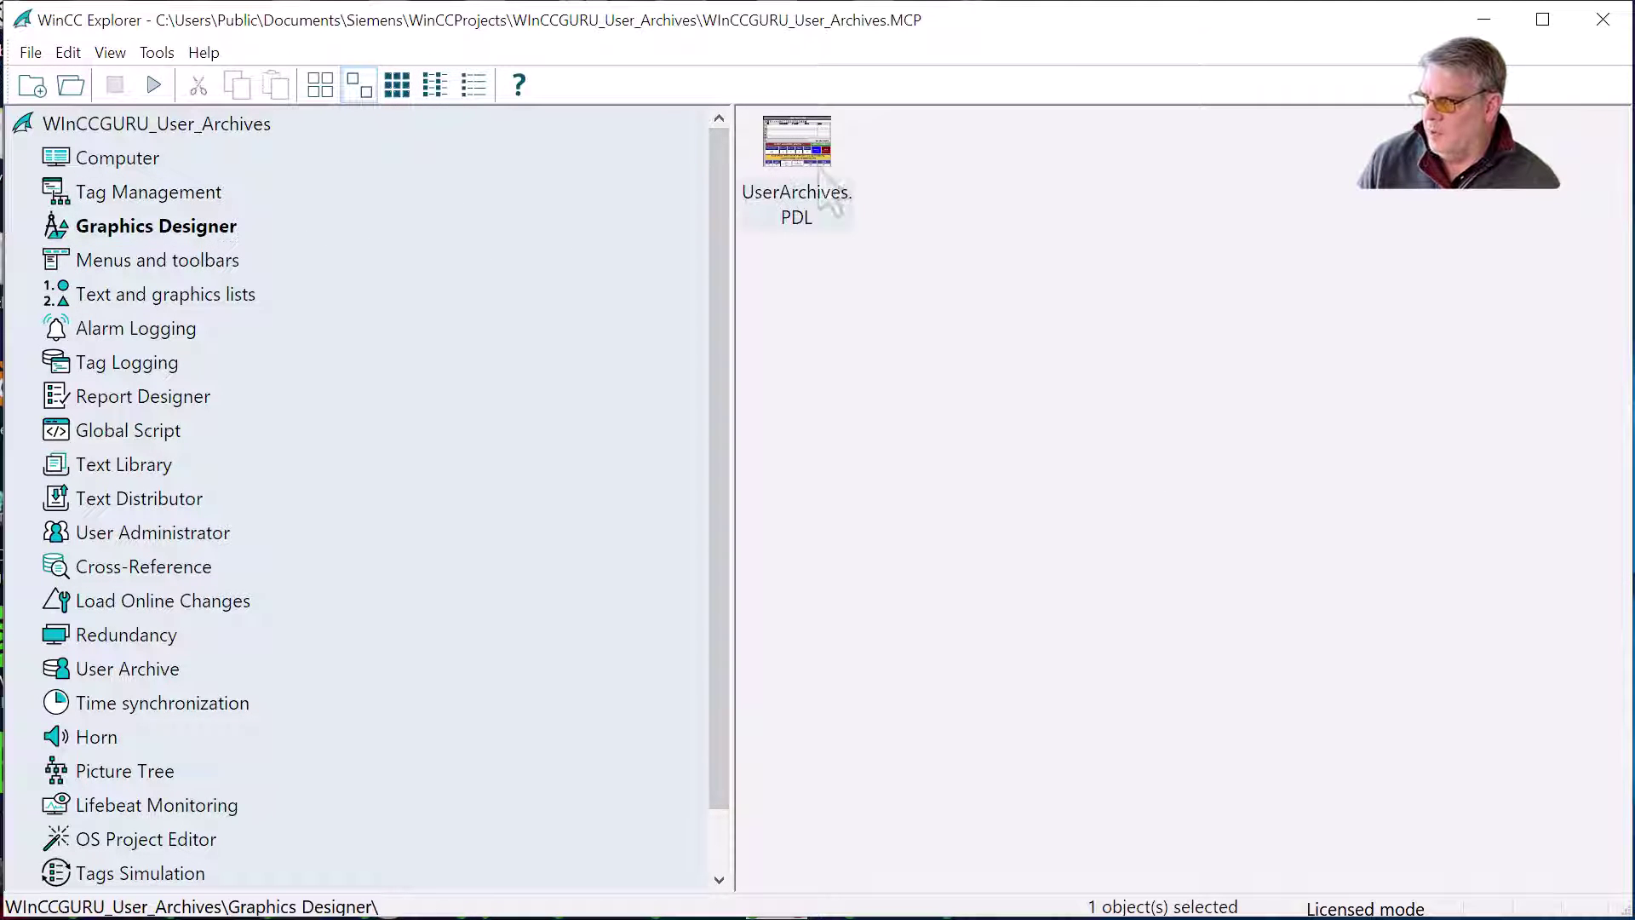
pyautogui.doubleClick(813, 166)
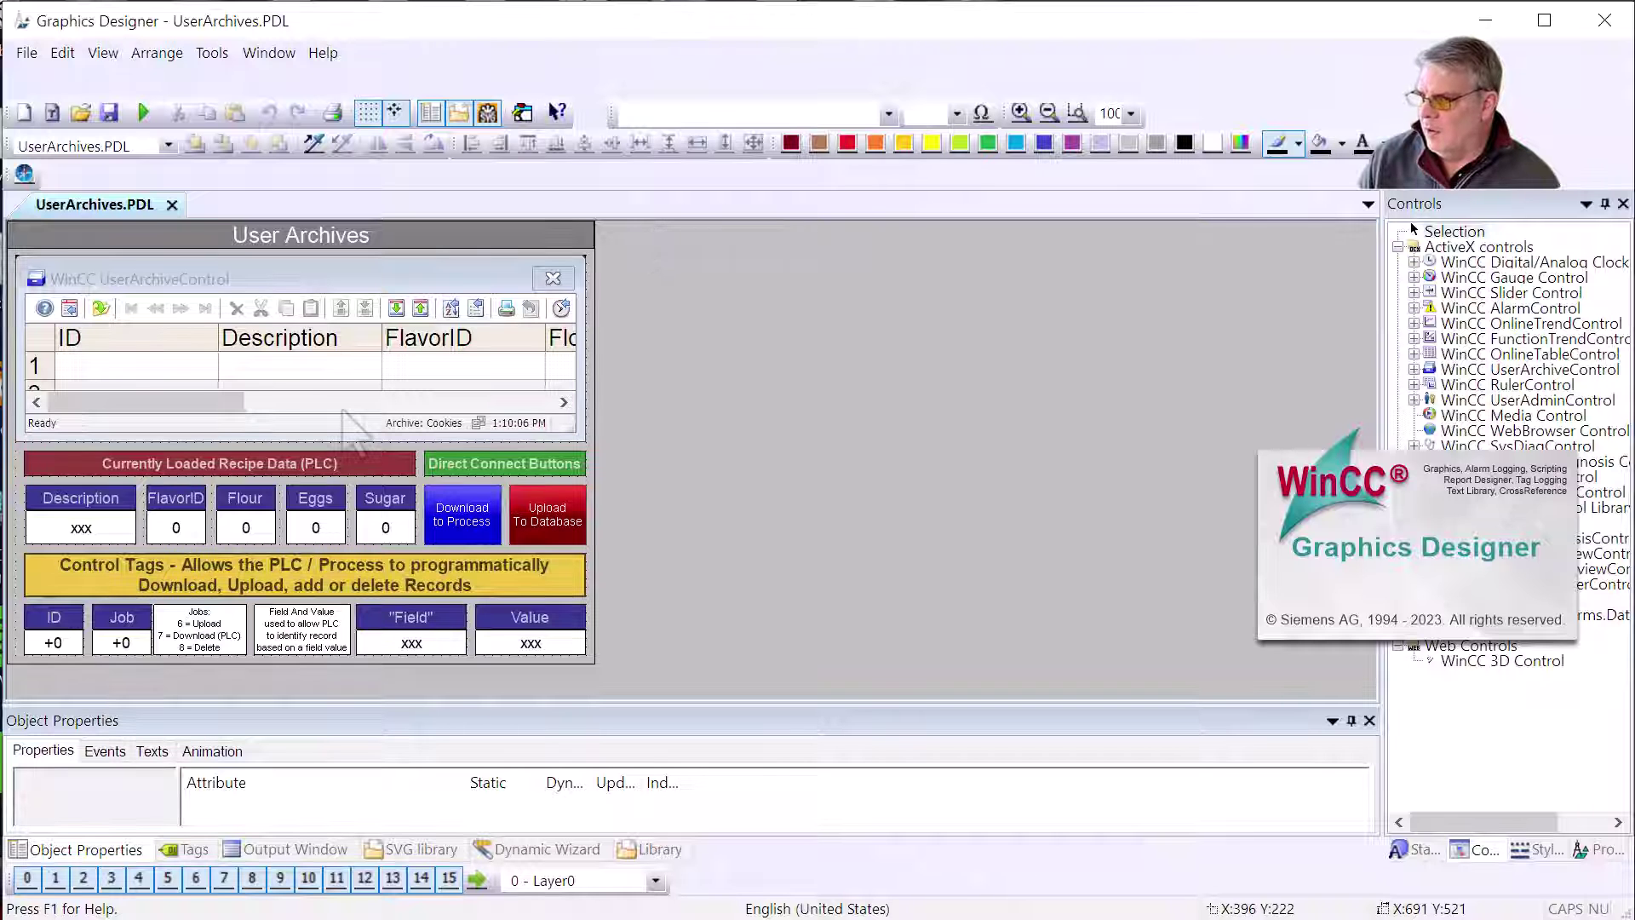
pyautogui.doubleClick(338, 368)
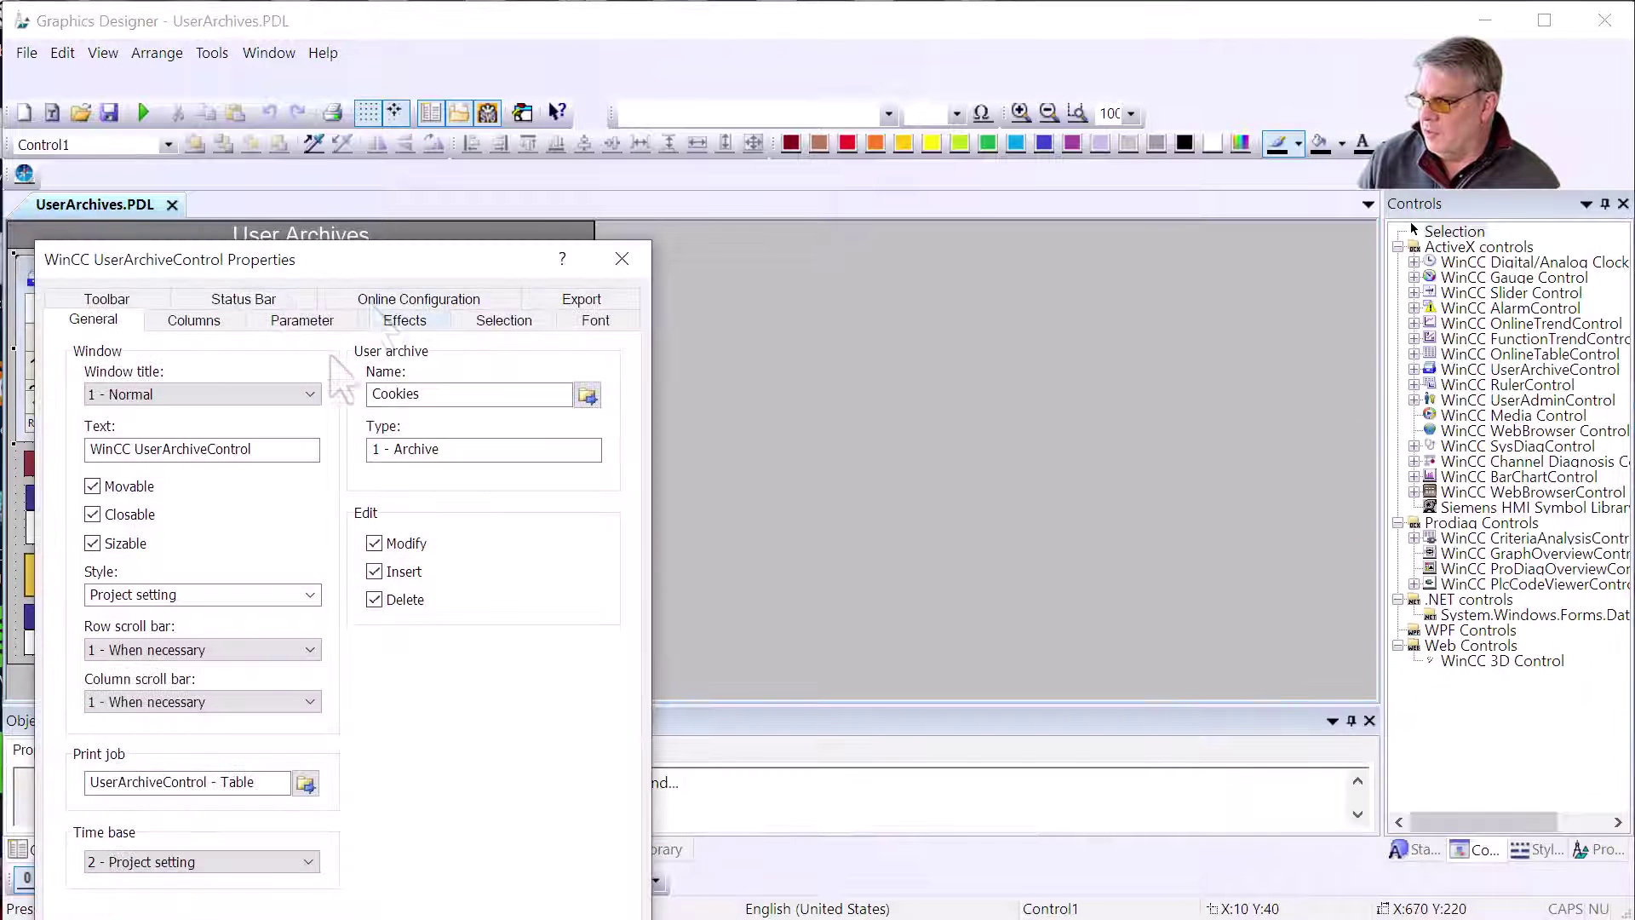
pyautogui.moveTo(379, 281); pyautogui.dragTo(694, 167)
pyautogui.click(903, 281)
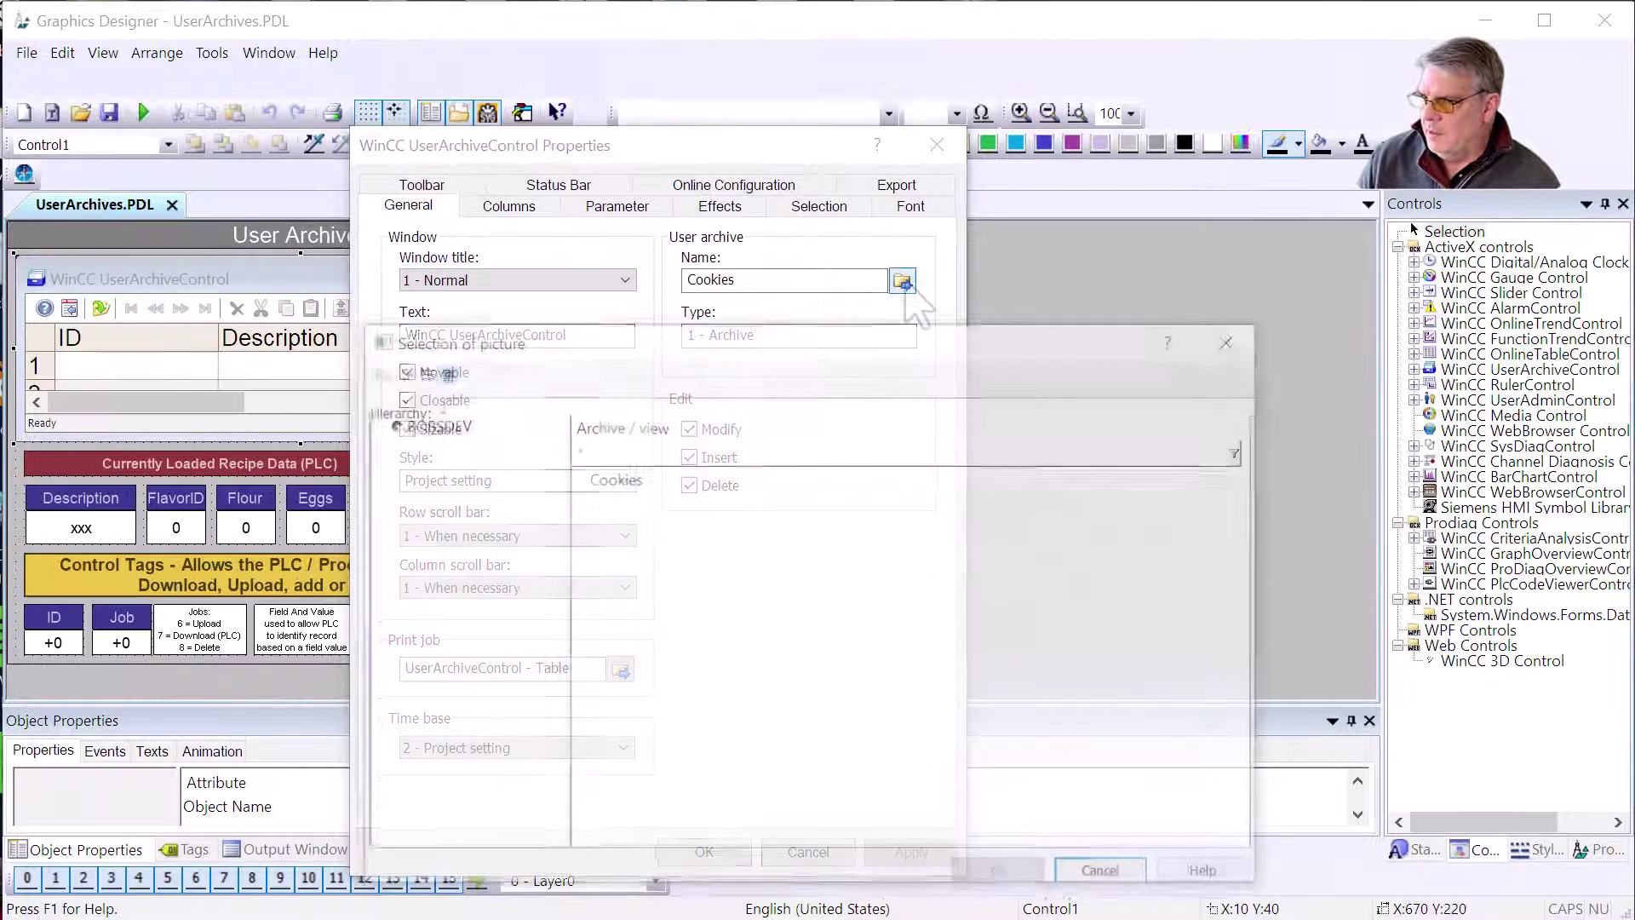
pyautogui.click(613, 478)
pyautogui.click(1002, 877)
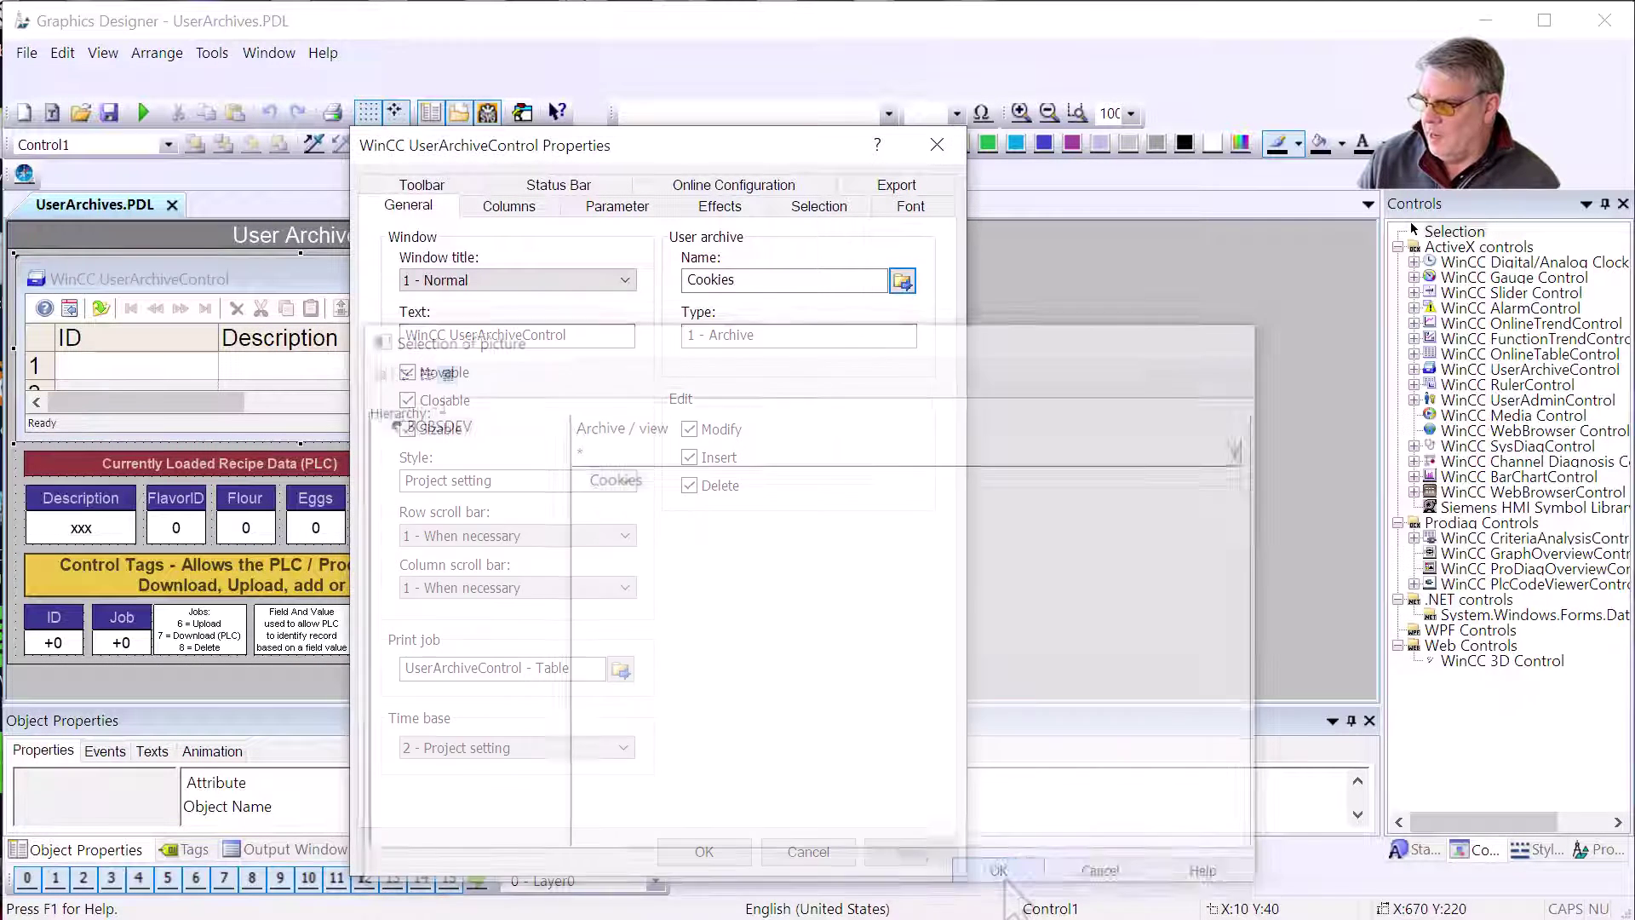
pyautogui.press('Return')
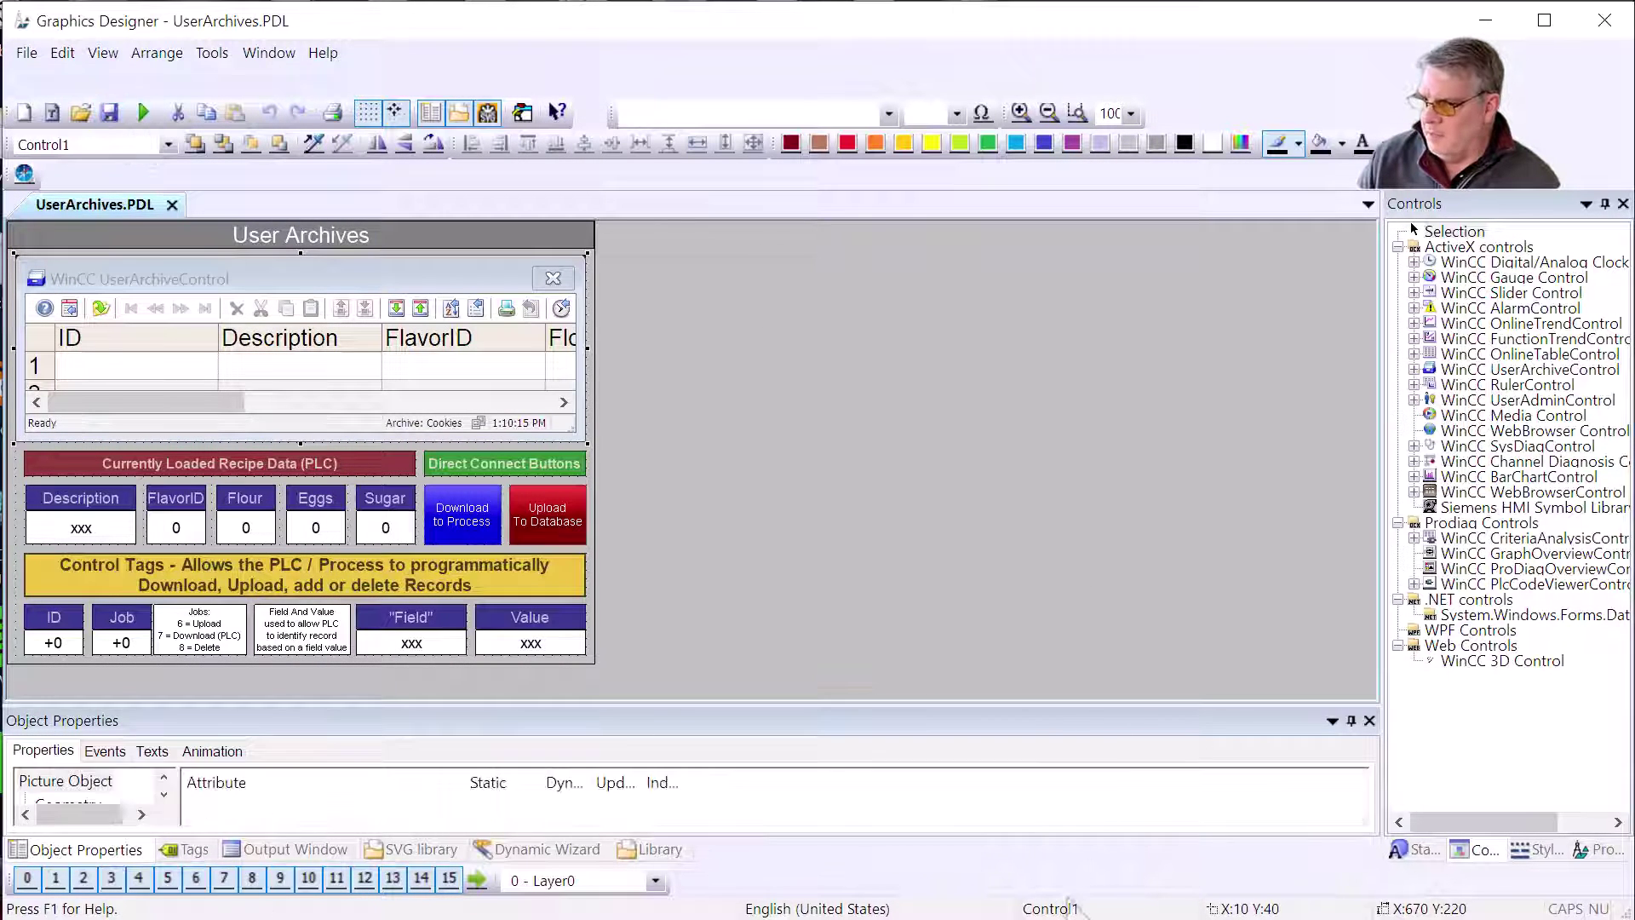
pyautogui.hotkey('alt', 'Tab')
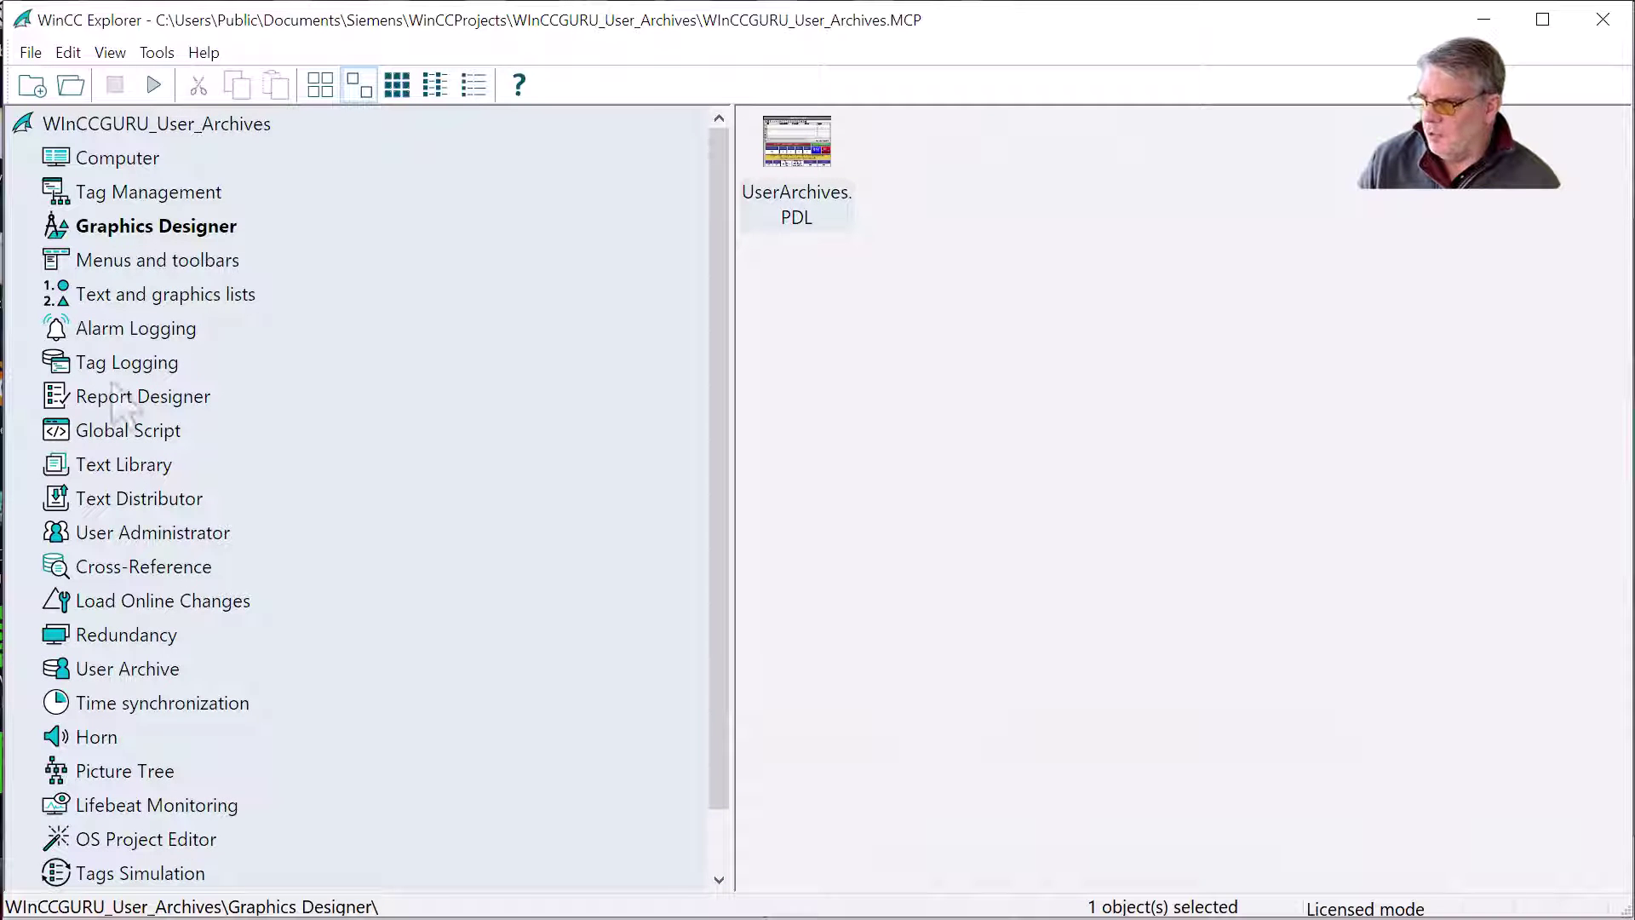
# Check User Archive in the computer's Startup list alongside Graphics Runtime
pyautogui.click(140, 162)
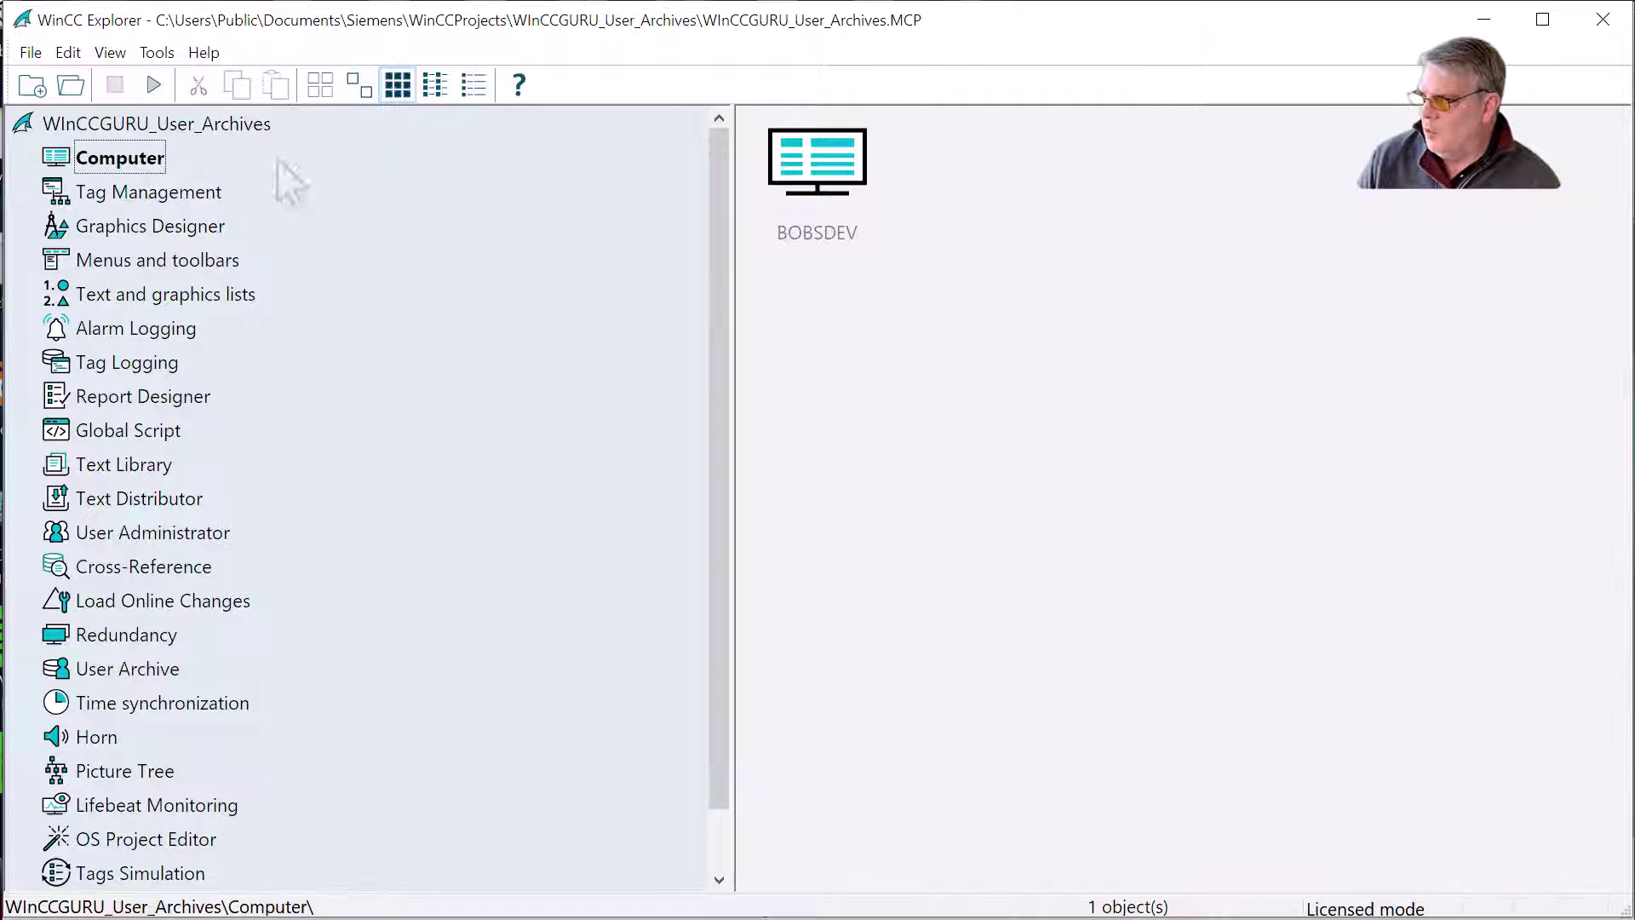
pyautogui.click(813, 166)
pyautogui.rightClick(808, 164)
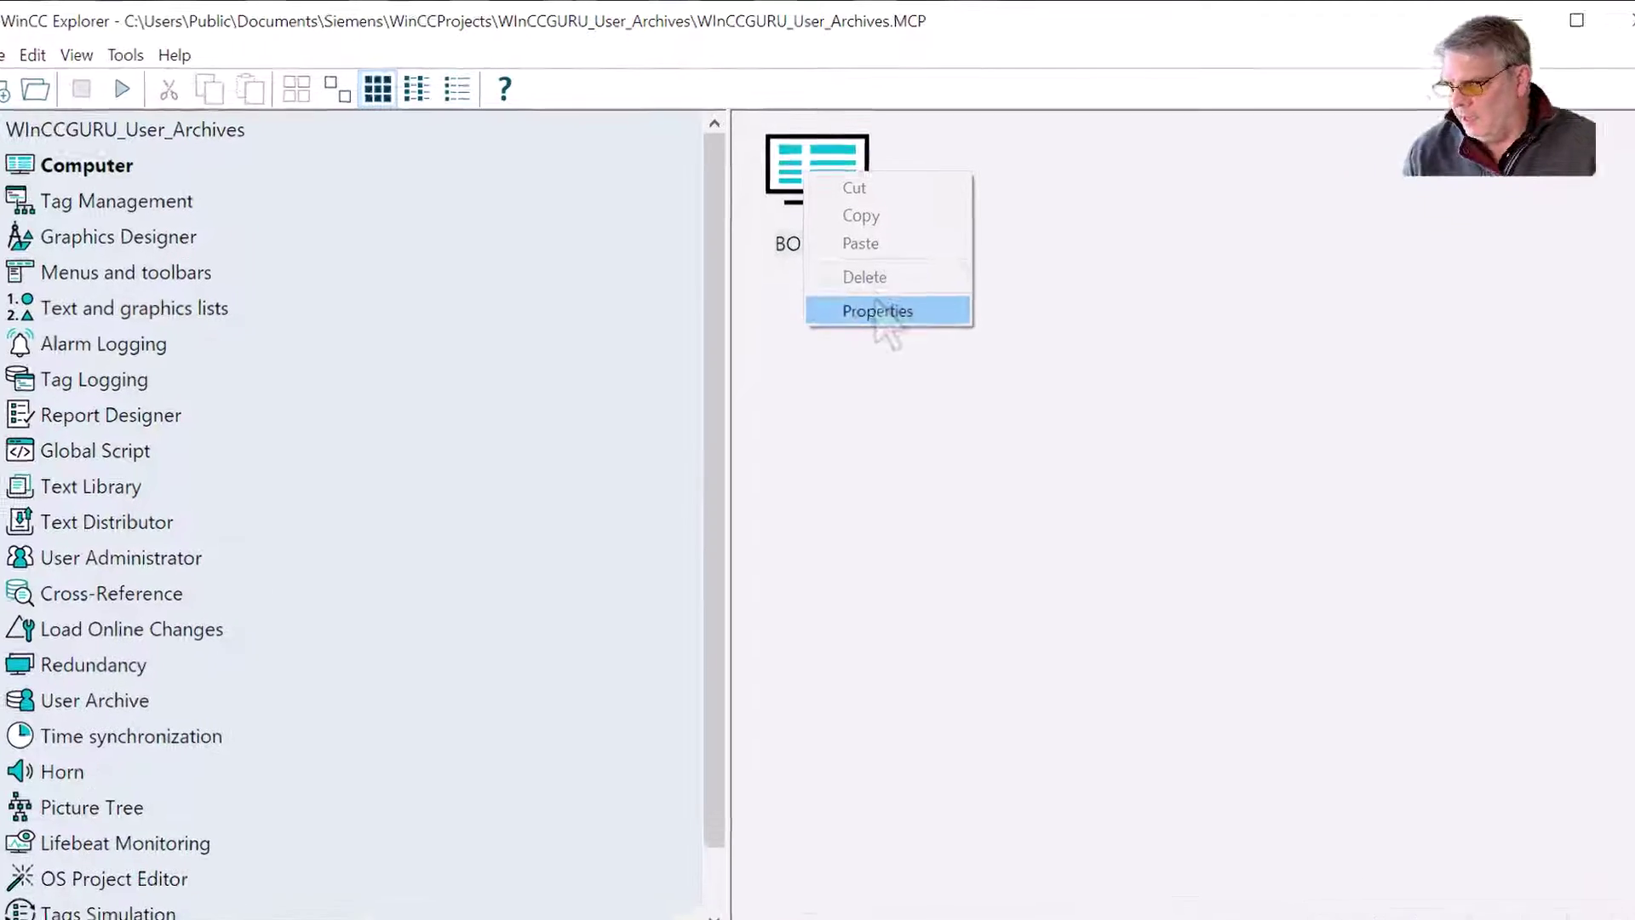
pyautogui.click(878, 311)
pyautogui.click(578, 102)
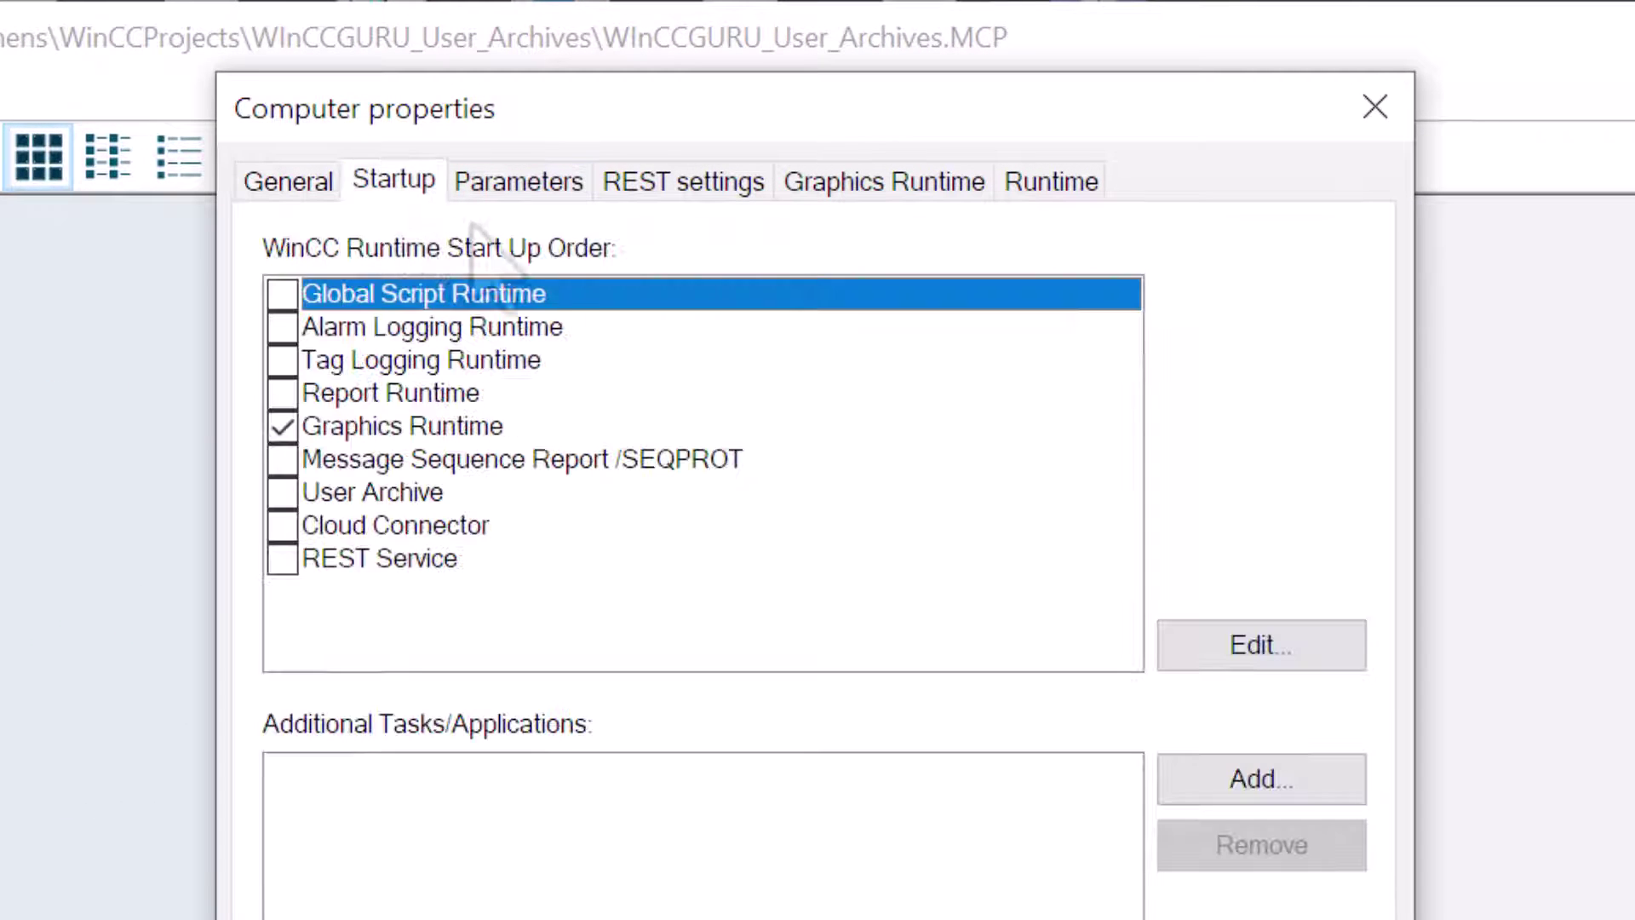
pyautogui.click(282, 492)
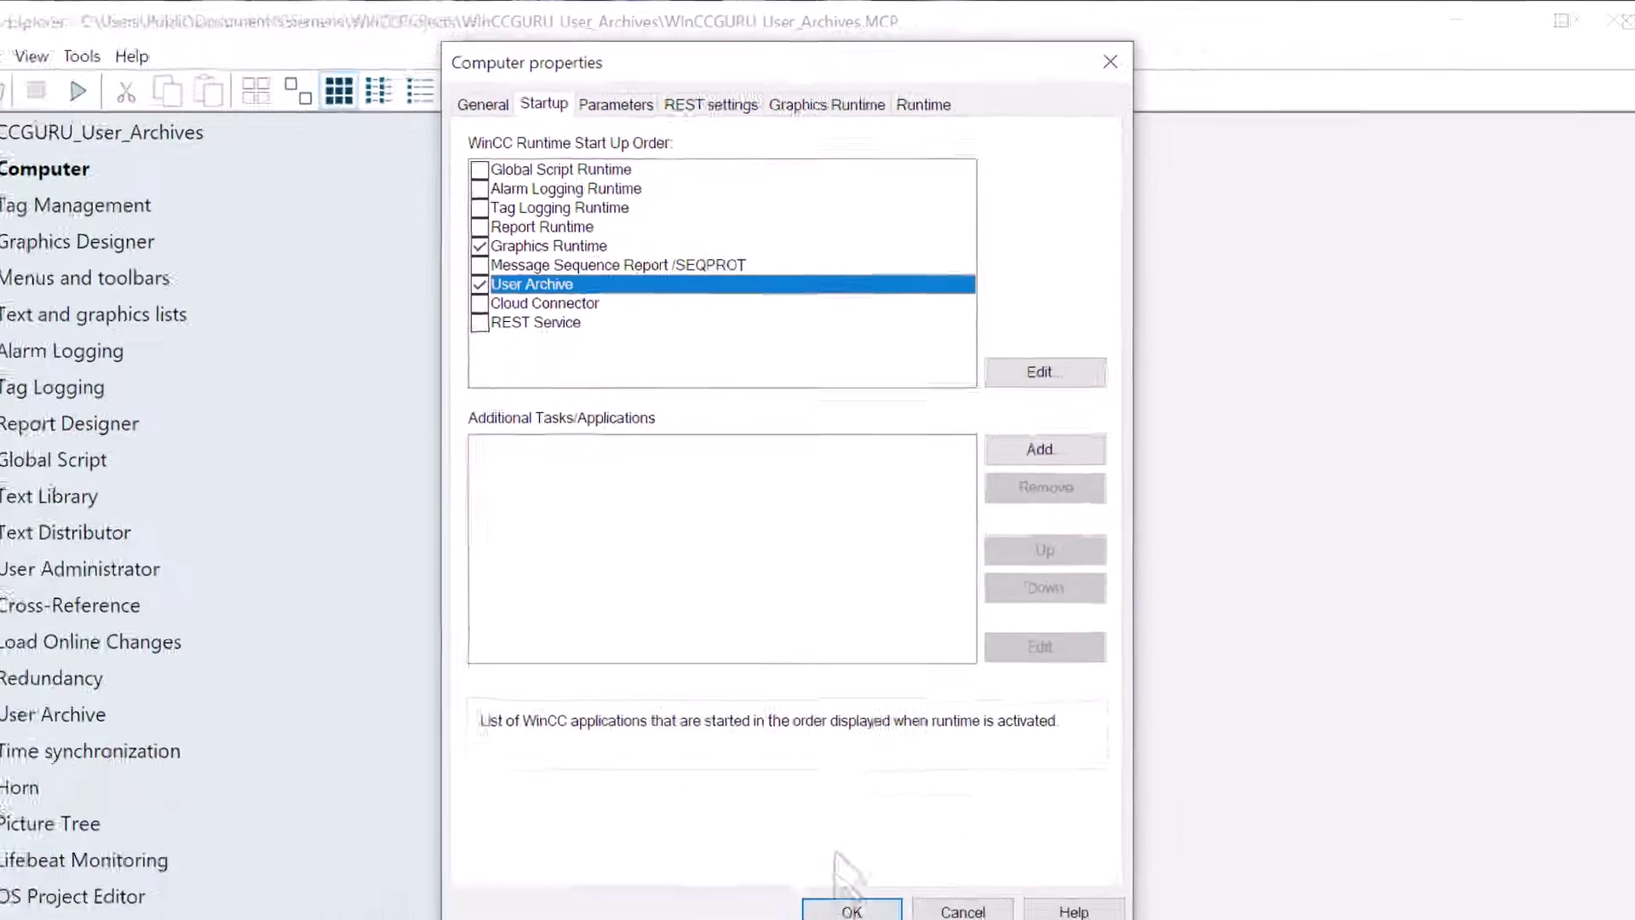
pyautogui.click(852, 908)
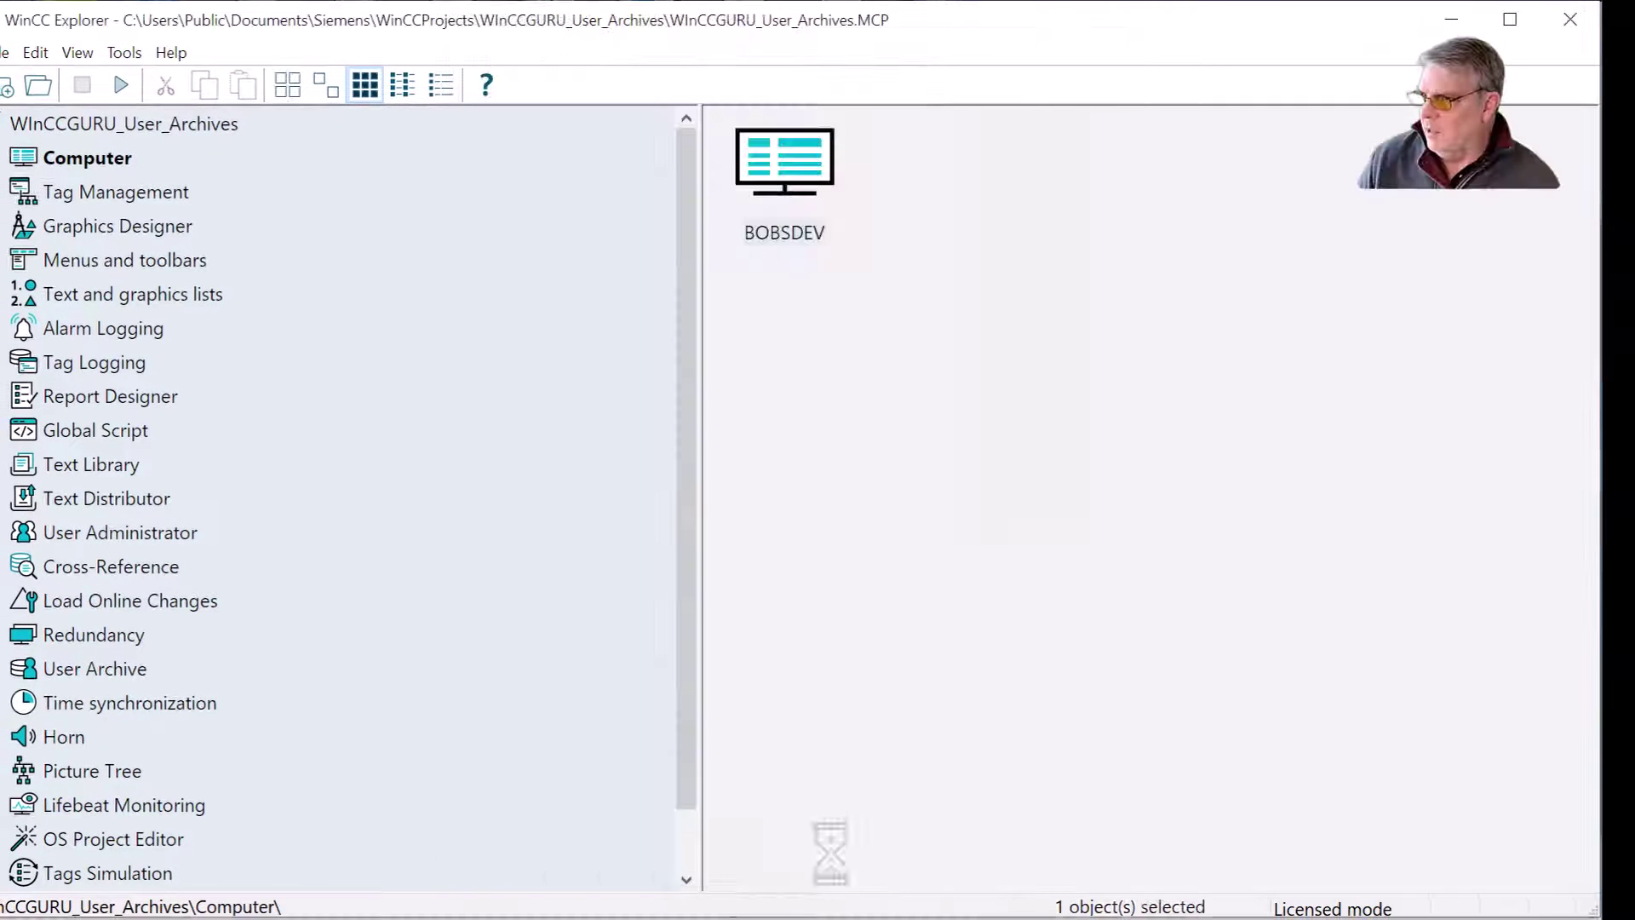
pyautogui.click(164, 228)
# Define UserArchives.PDL as the start picture and activate runtime
pyautogui.click(764, 140)
pyautogui.rightClick(755, 149)
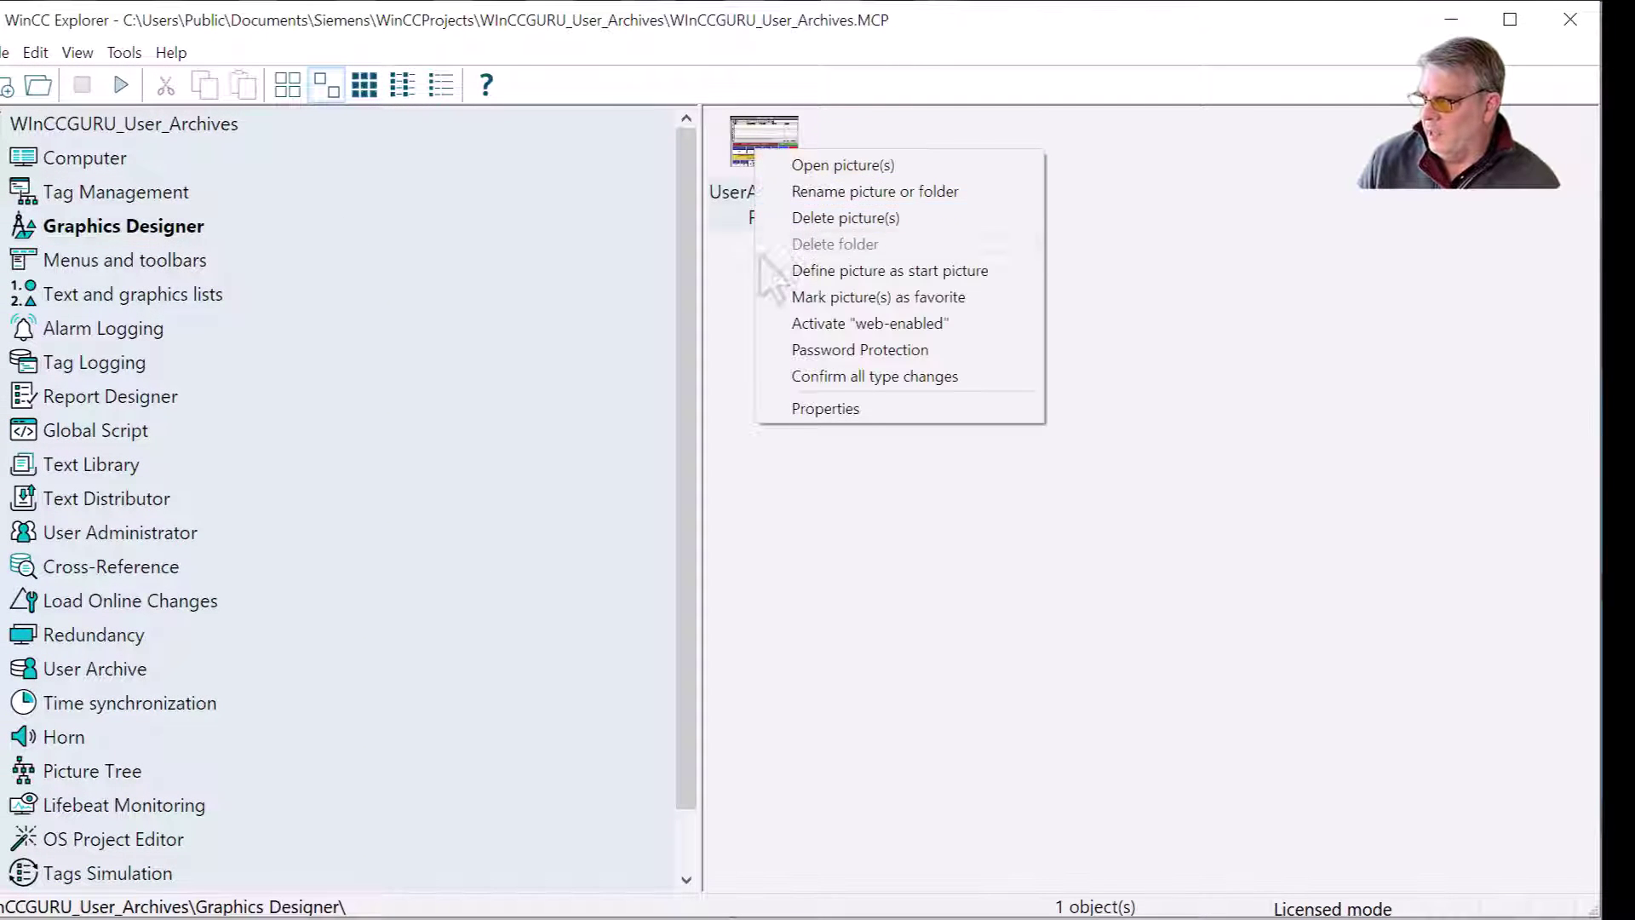
pyautogui.rightClick(798, 222)
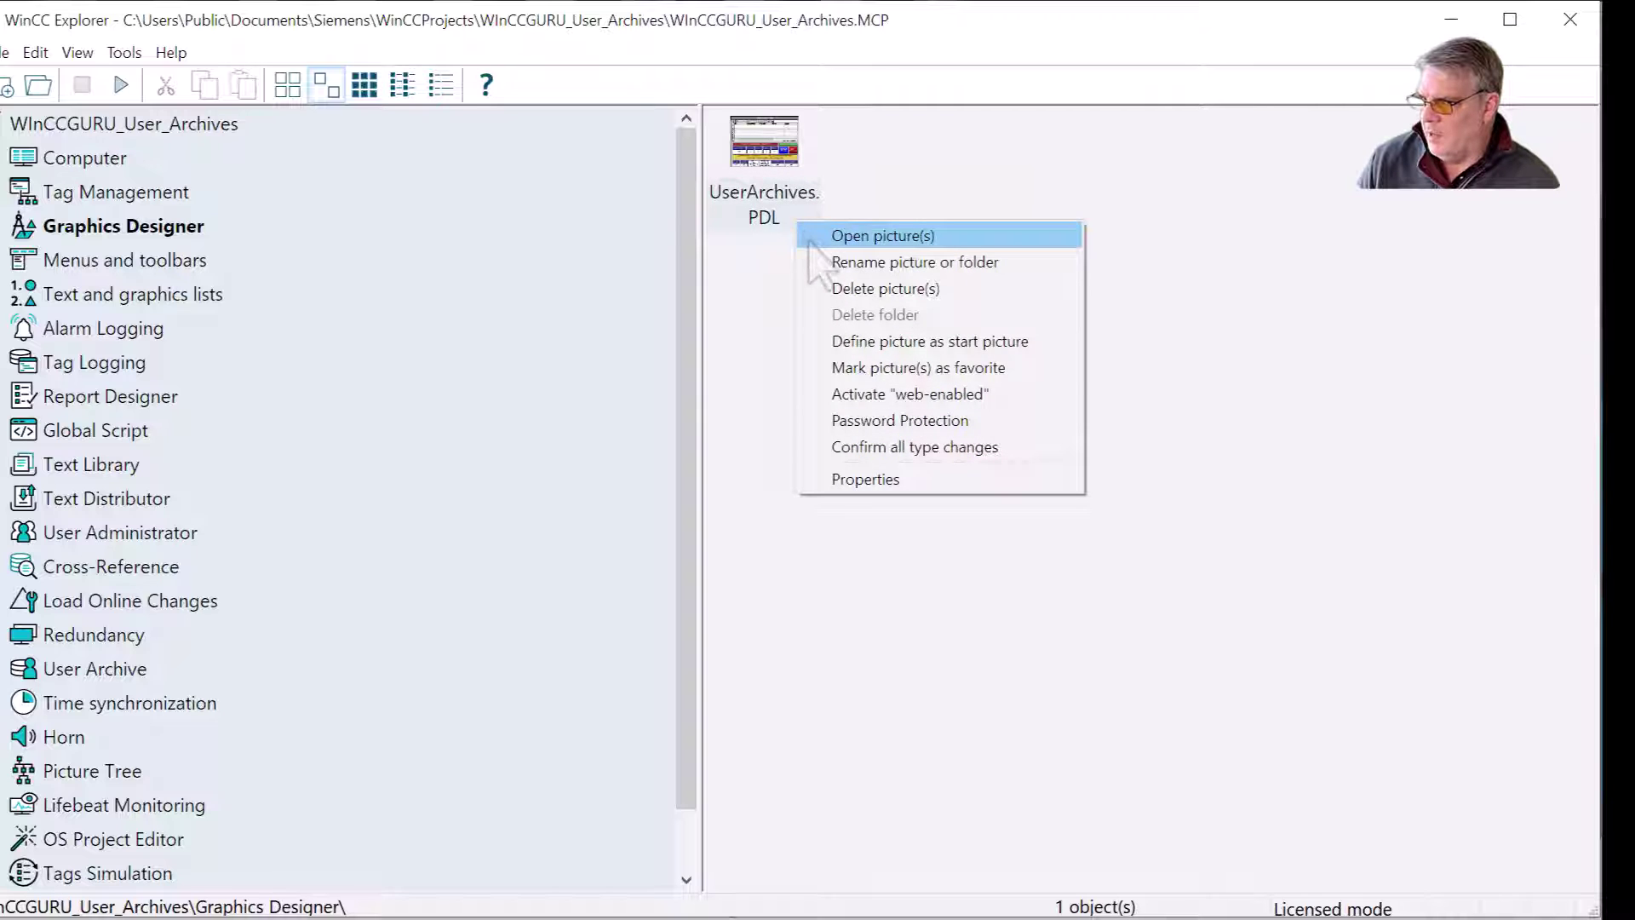
pyautogui.click(847, 349)
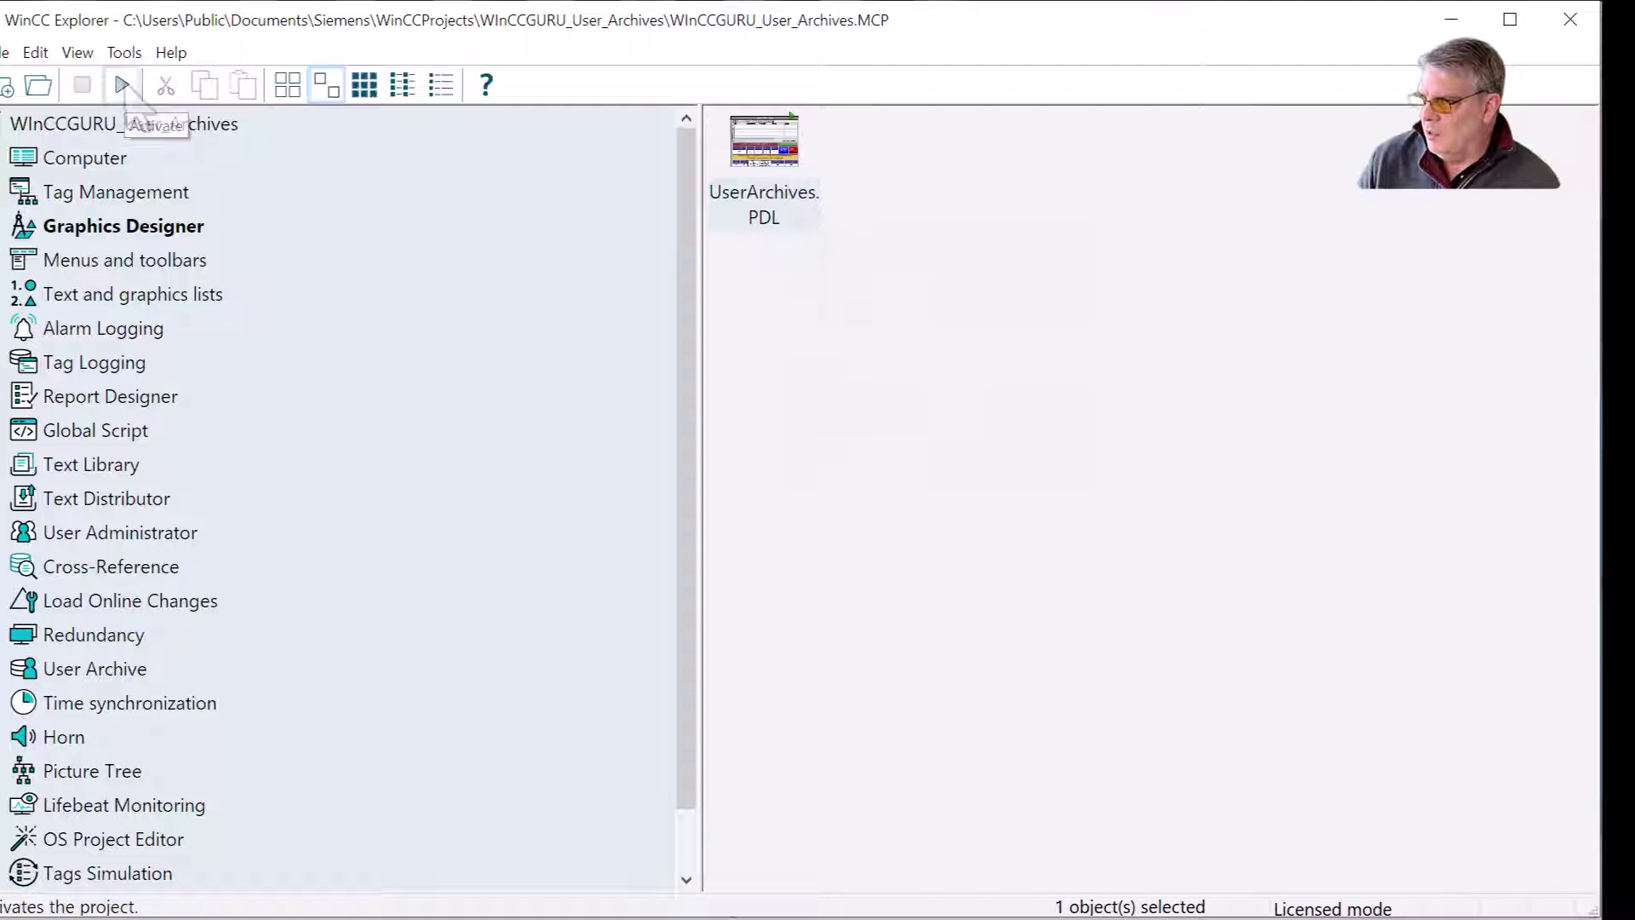
pyautogui.click(121, 85)
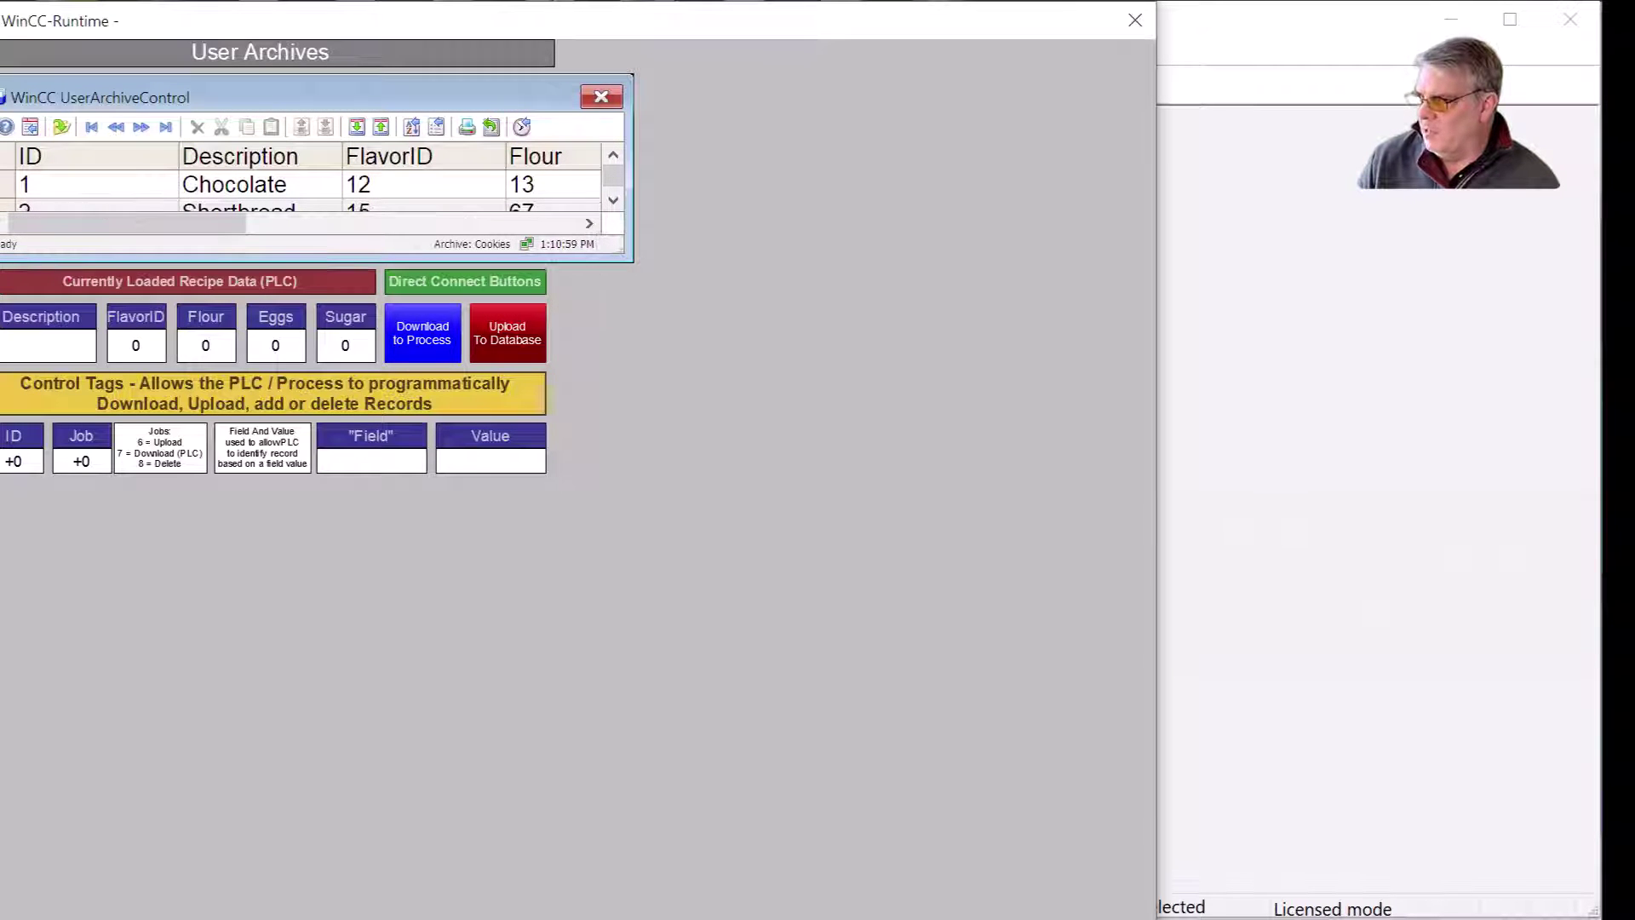
# Change the Chocolate recipe's FlavorID to 34, upload it to the database, then deactivate runtime
pyautogui.moveTo(177, 189); pyautogui.dragTo(66, 162)
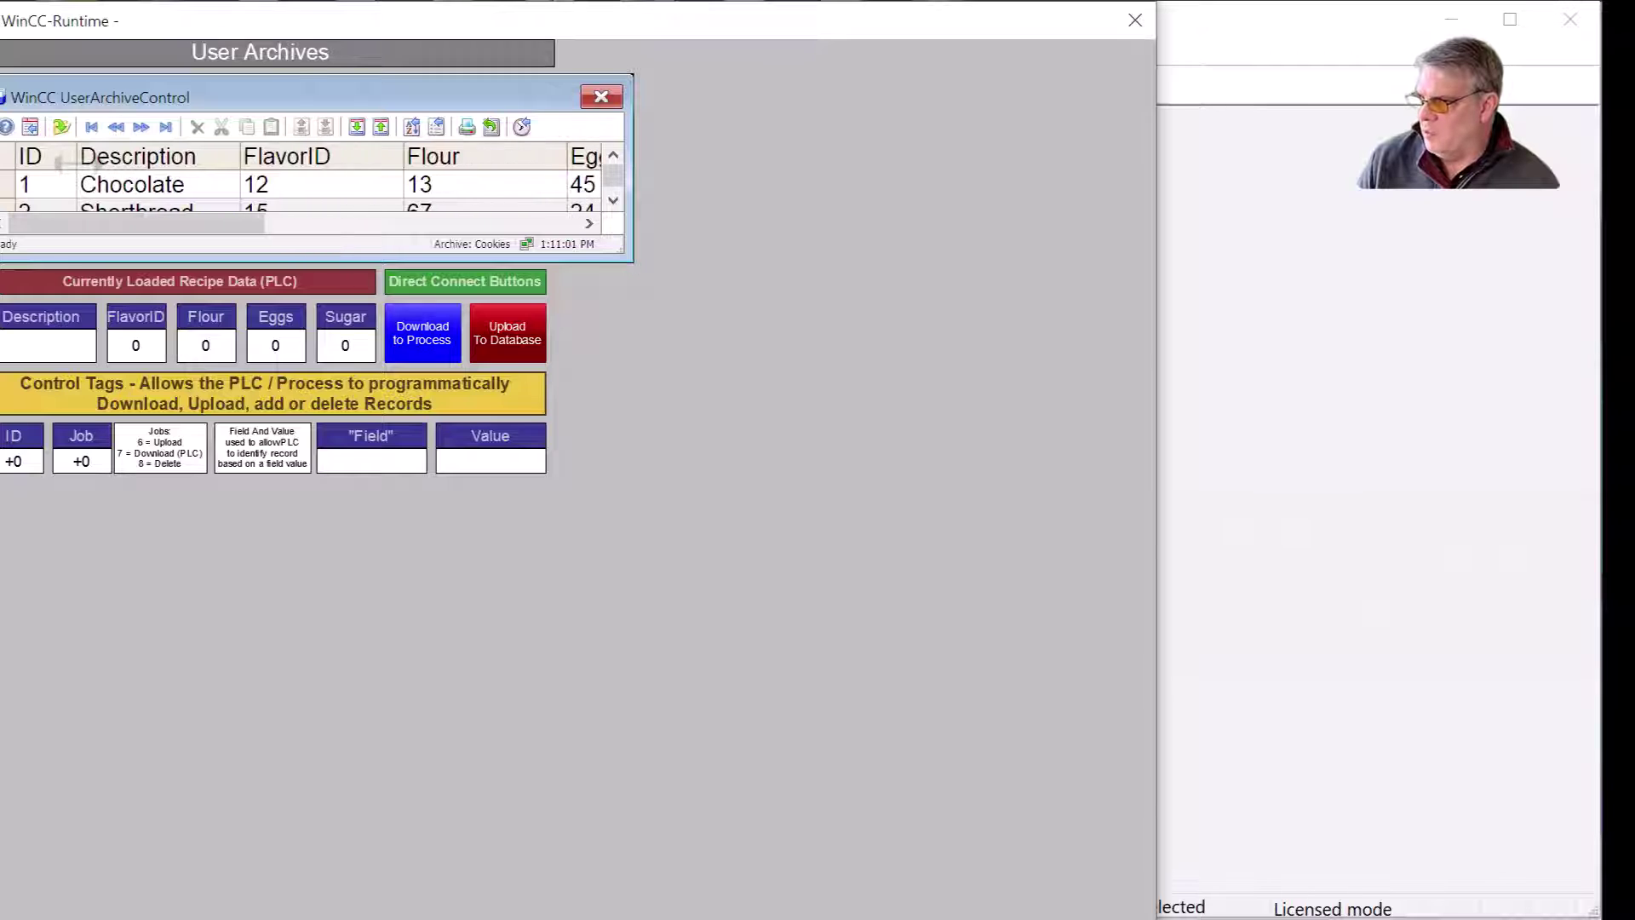
pyautogui.click(12, 187)
pyautogui.click(356, 349)
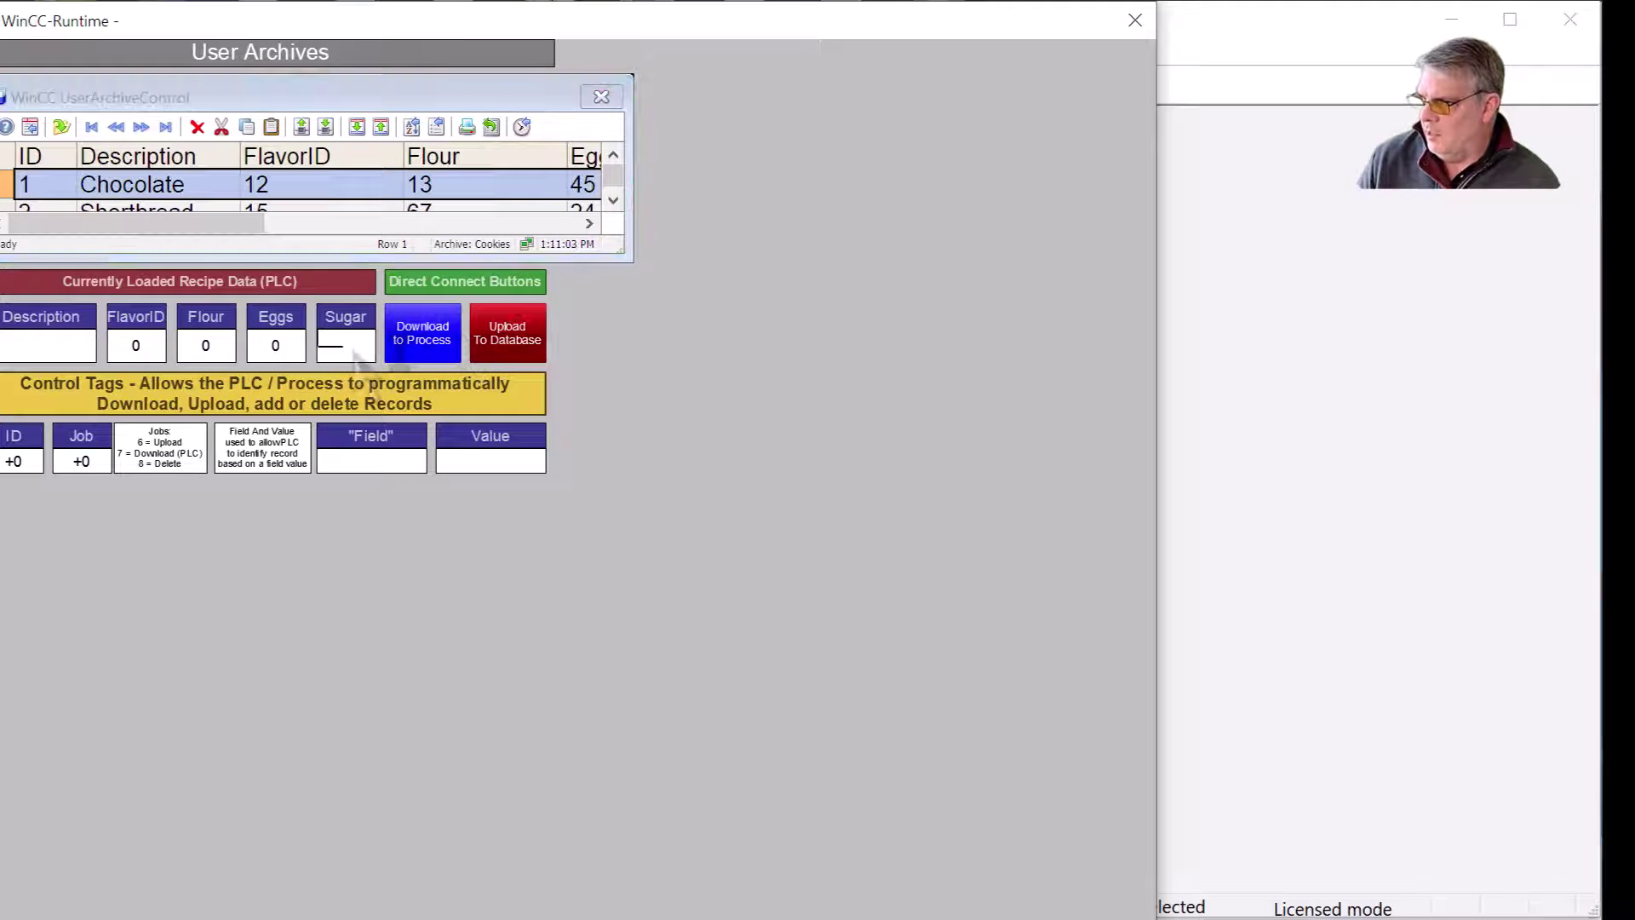
pyautogui.click(422, 332)
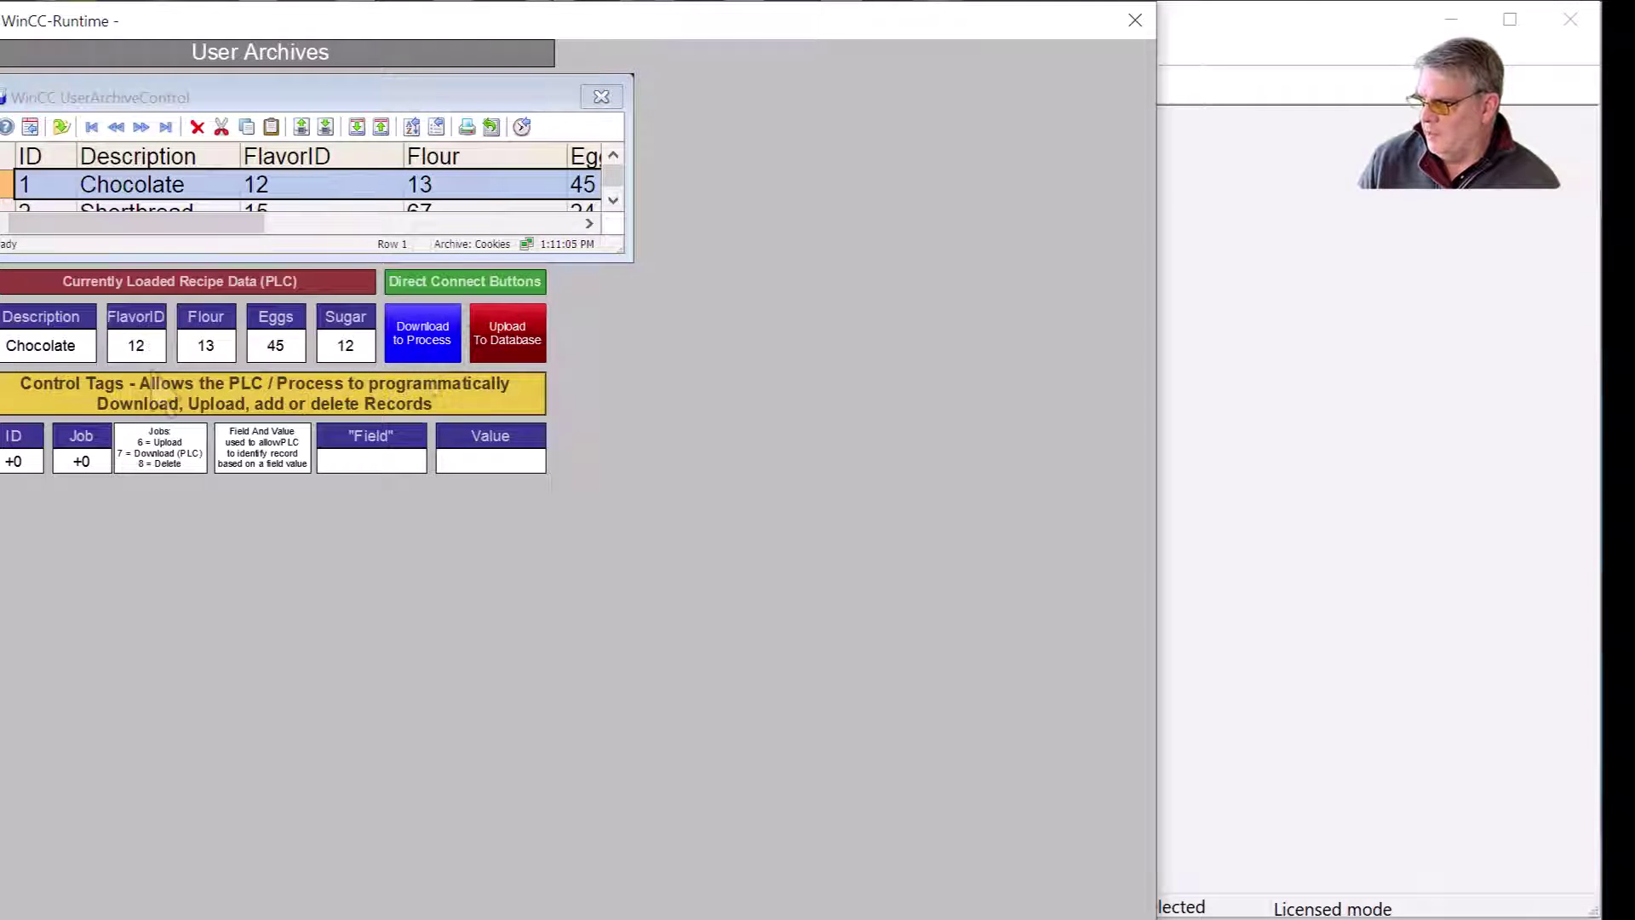
pyautogui.click(134, 345)
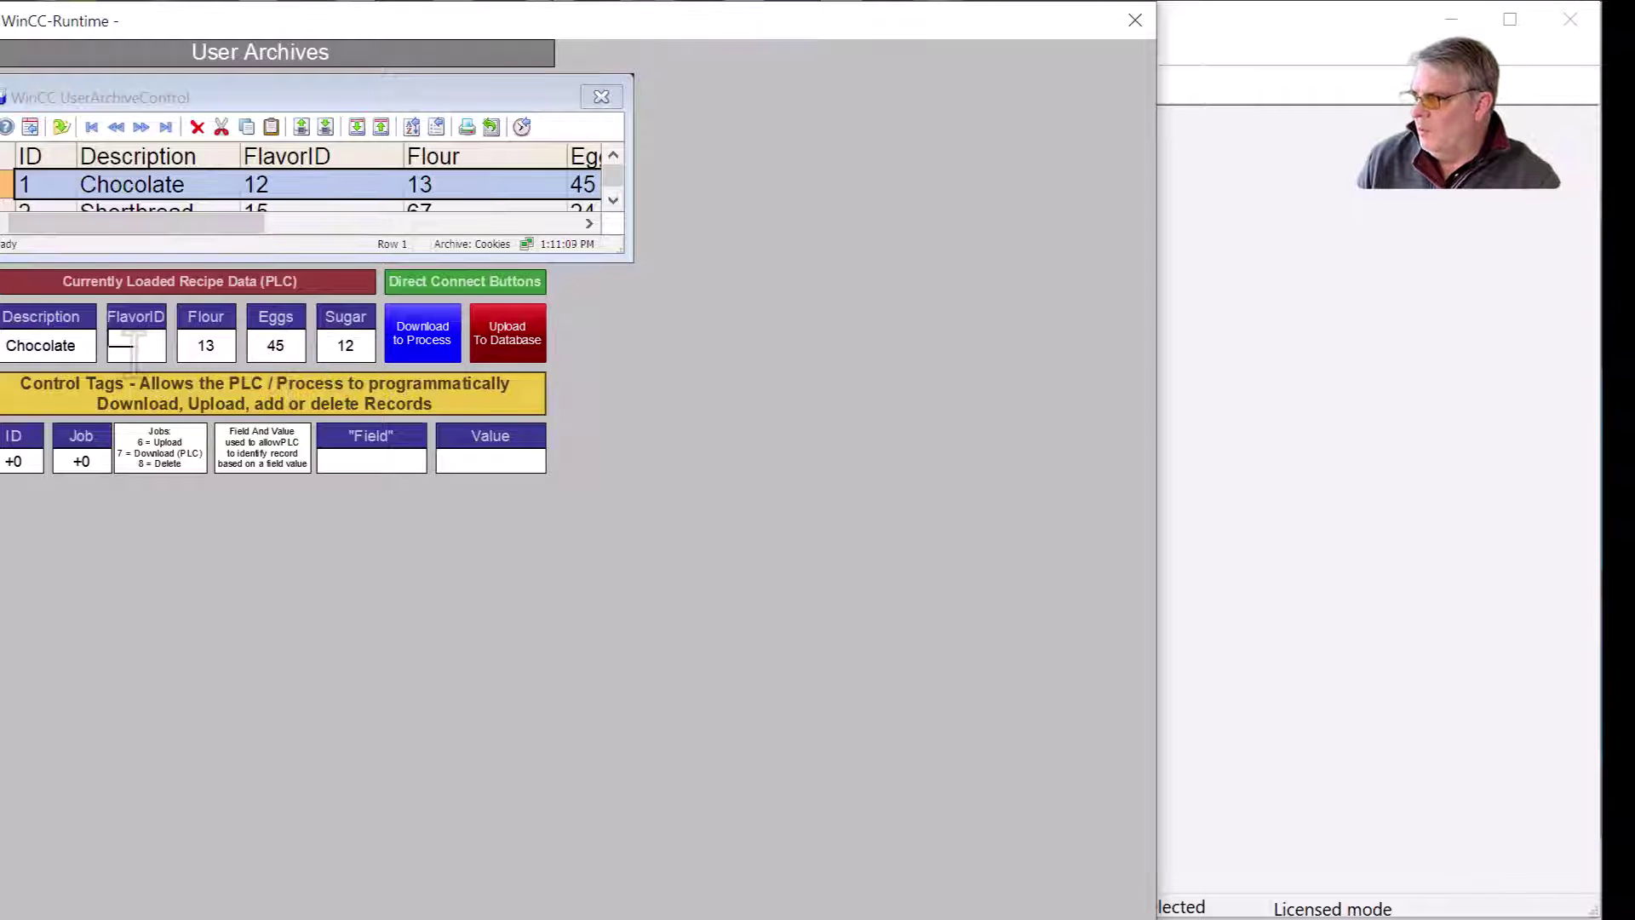
pyautogui.write('34')
pyautogui.press('Return')
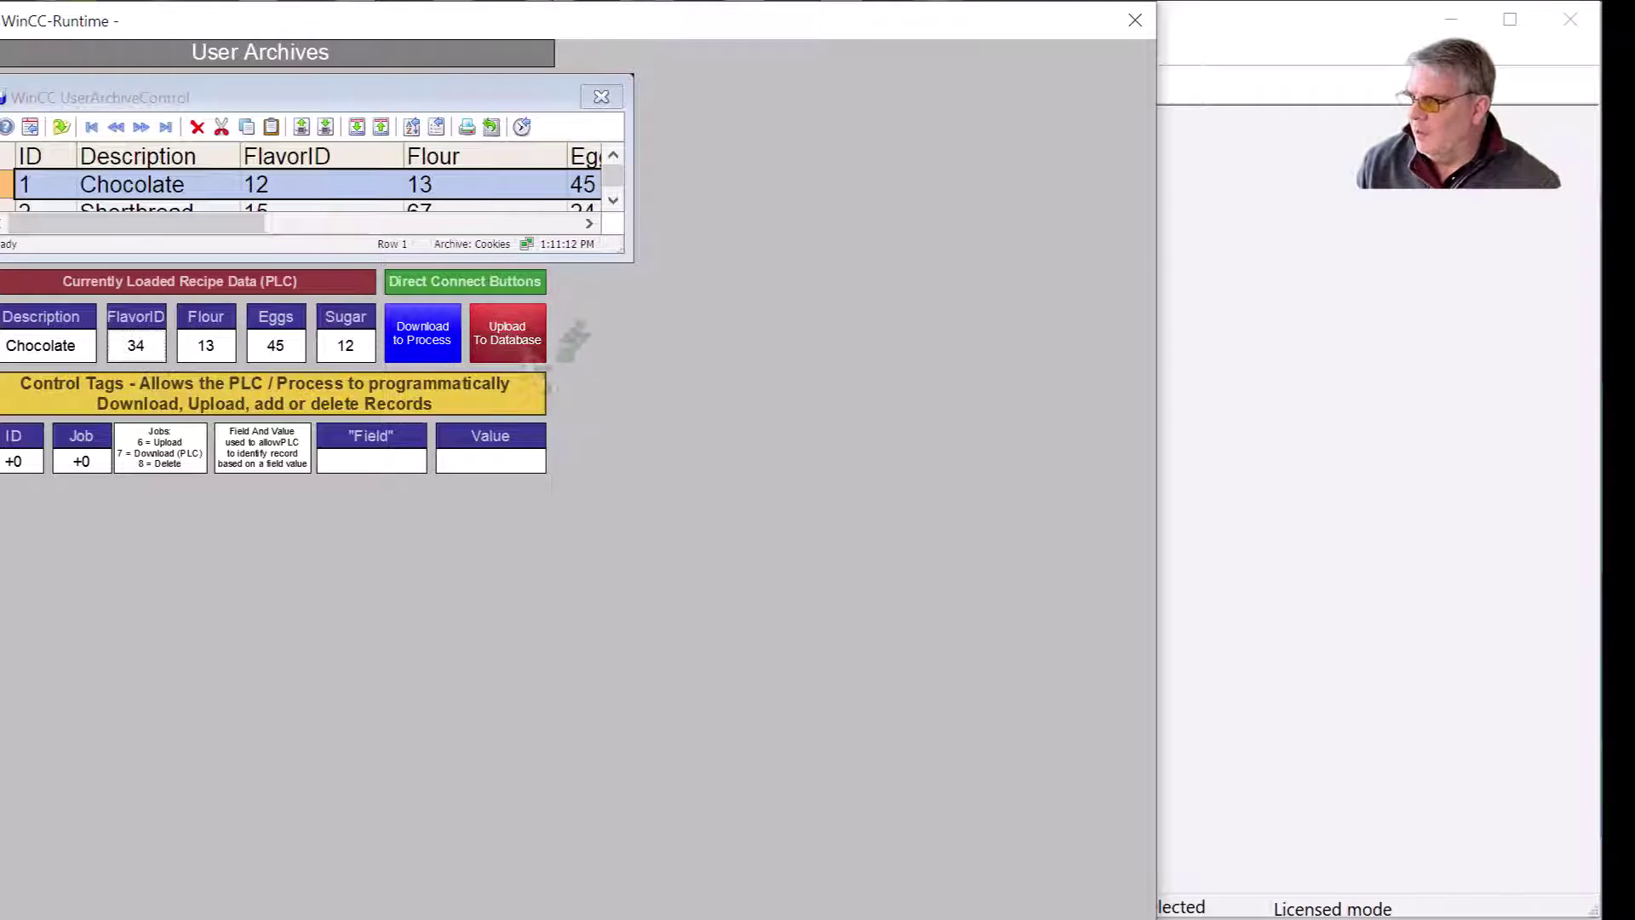
pyautogui.click(508, 333)
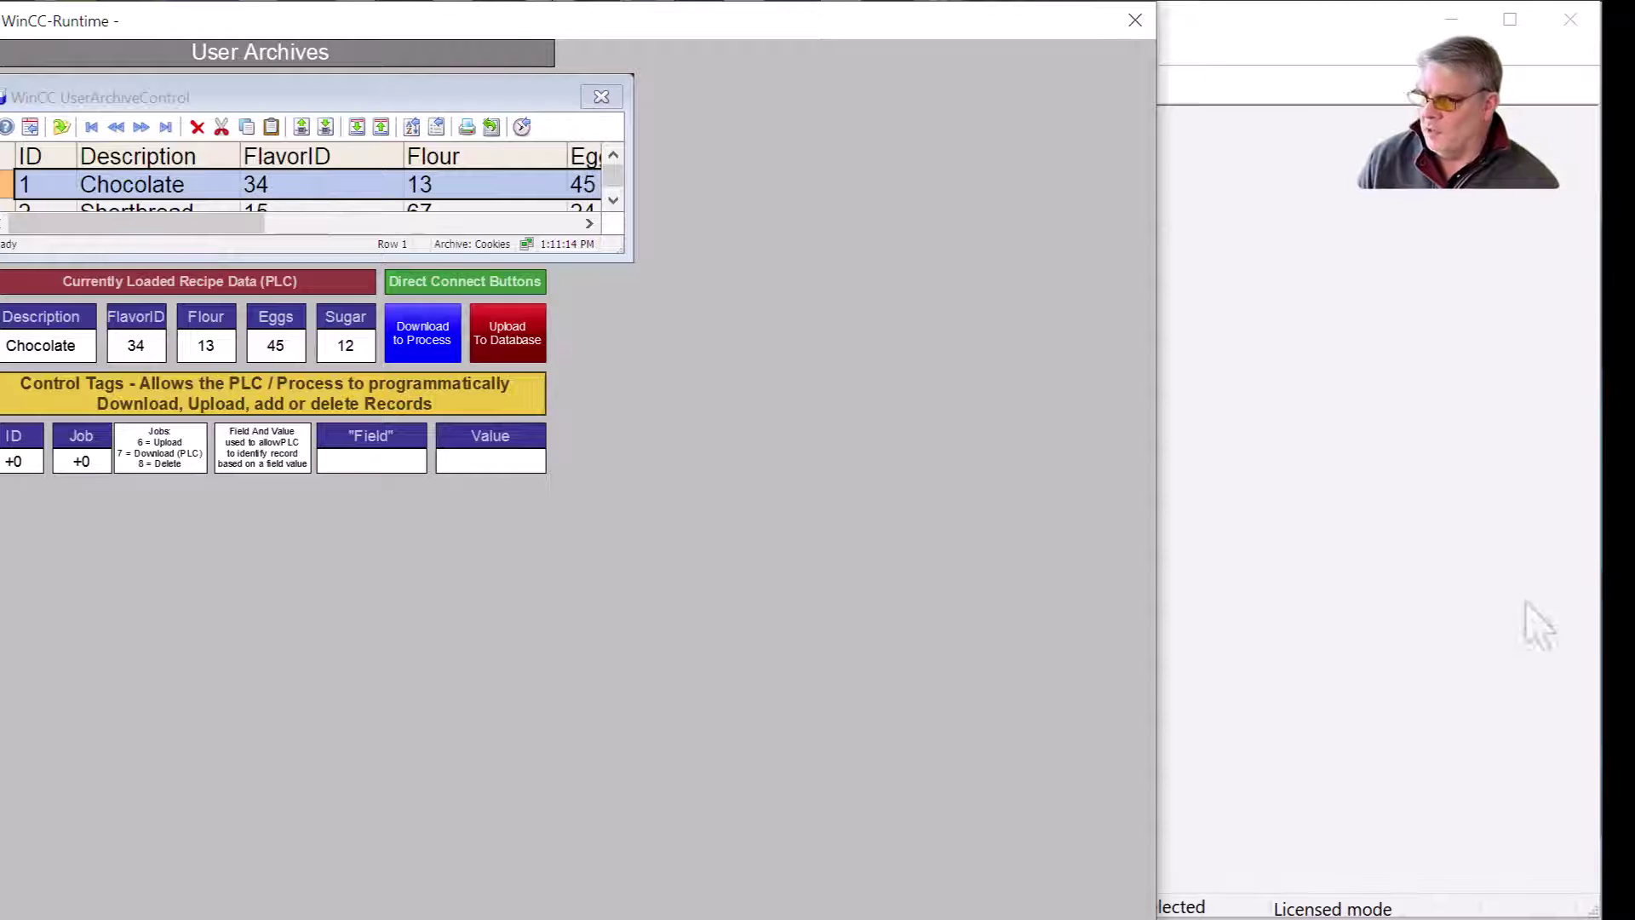
pyautogui.click(1432, 694)
pyautogui.click(82, 84)
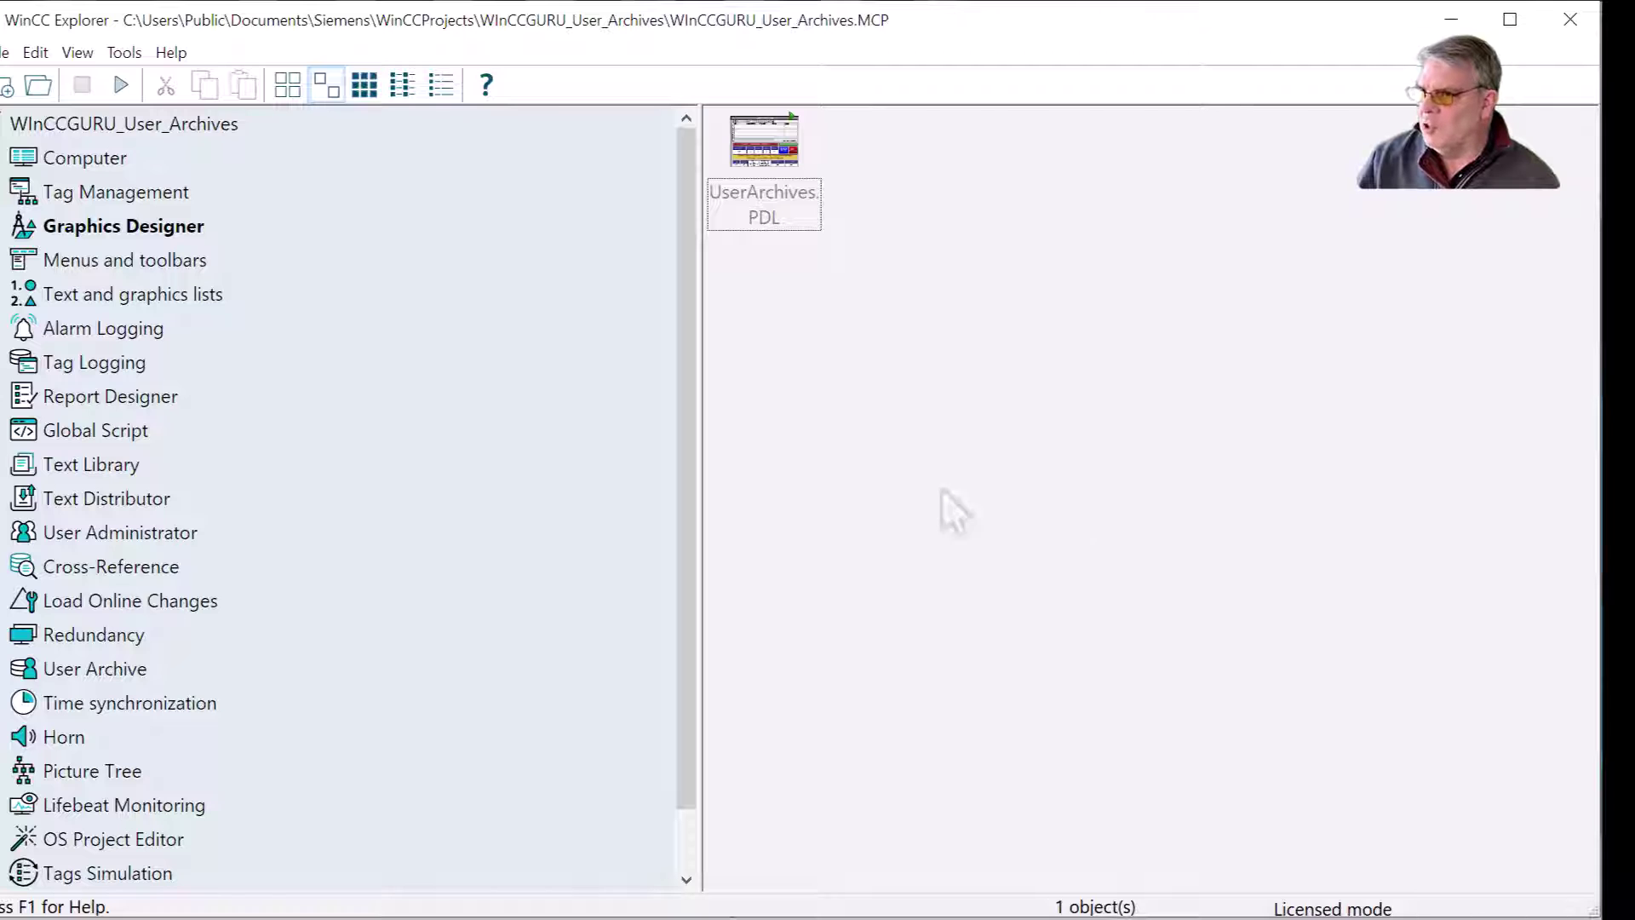
pyautogui.doubleClick(118, 332)
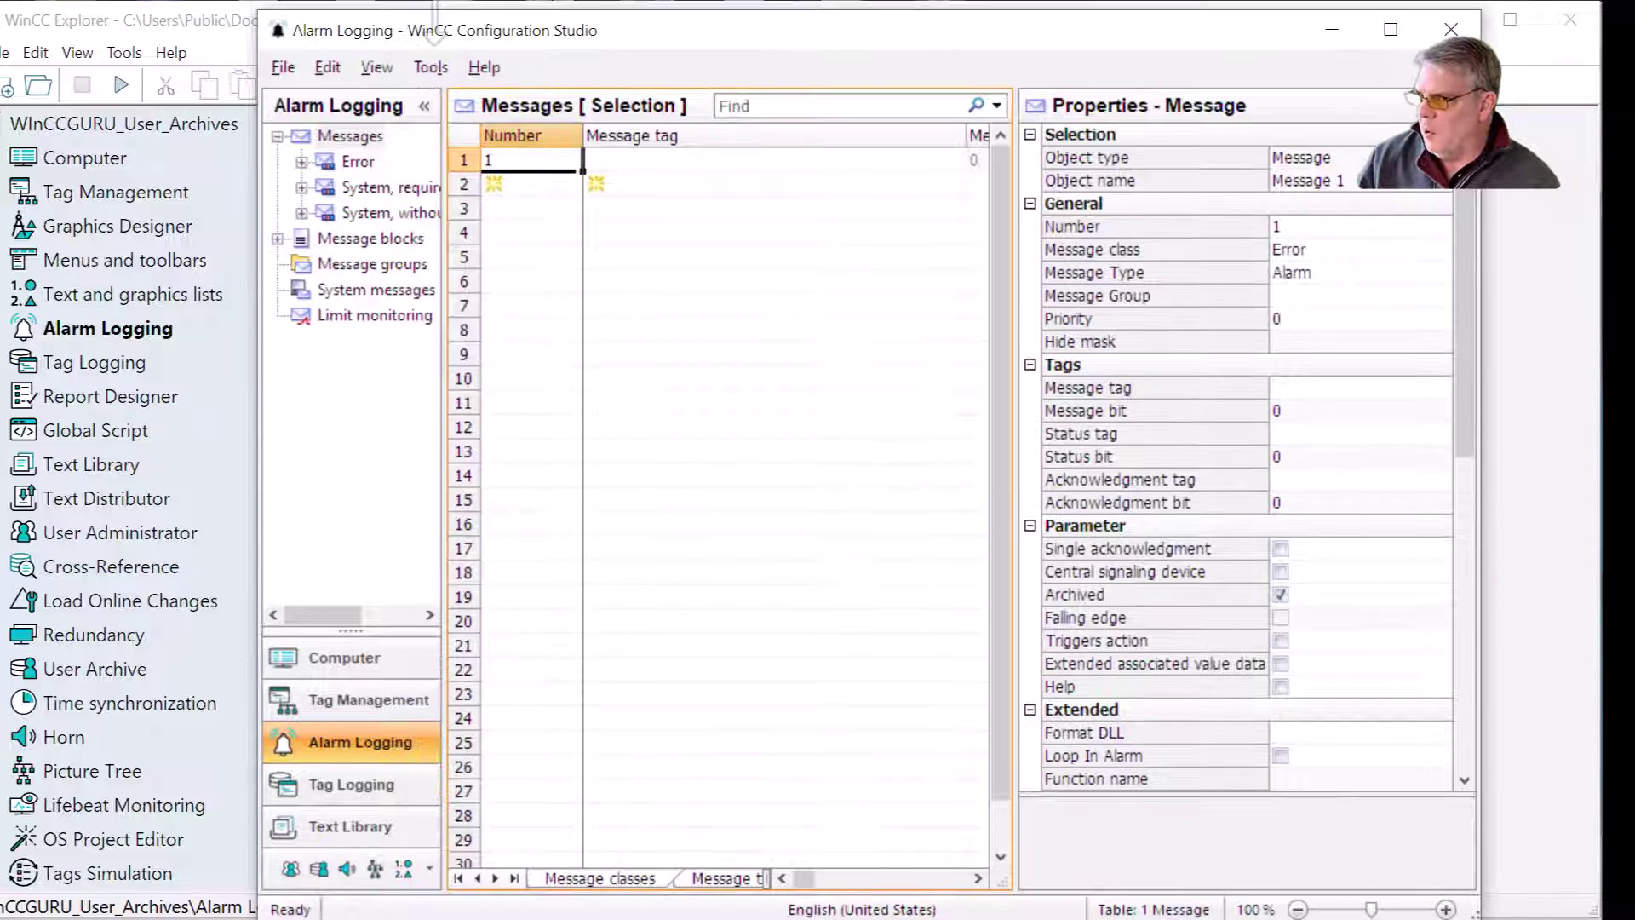
pyautogui.click(328, 67)
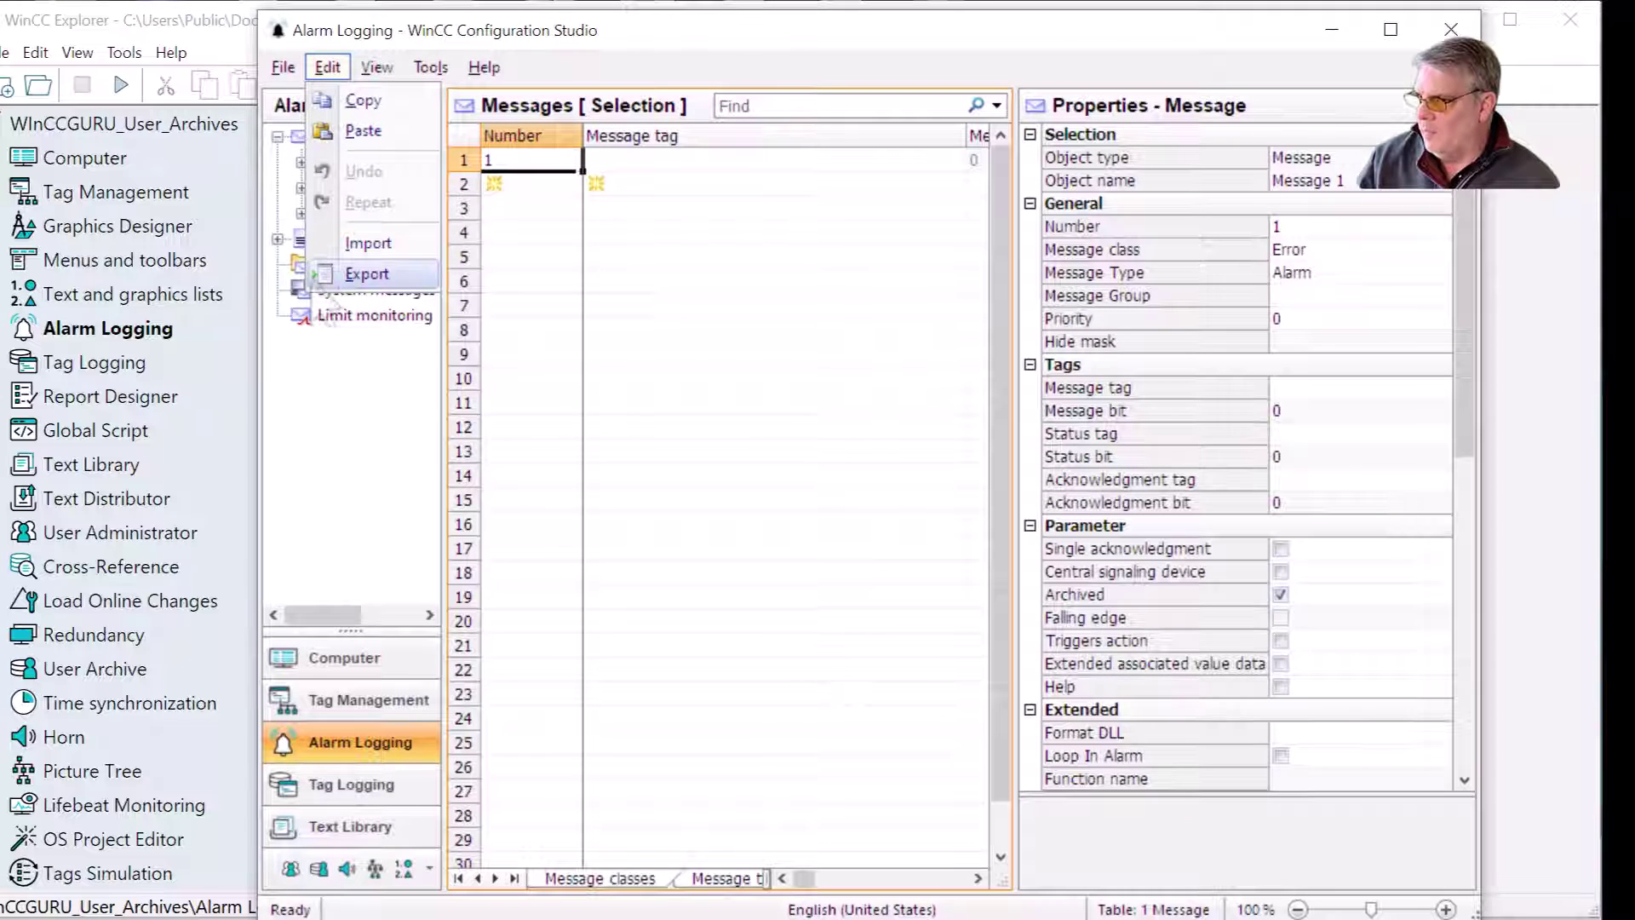
pyautogui.click(324, 274)
pyautogui.press('Escape')
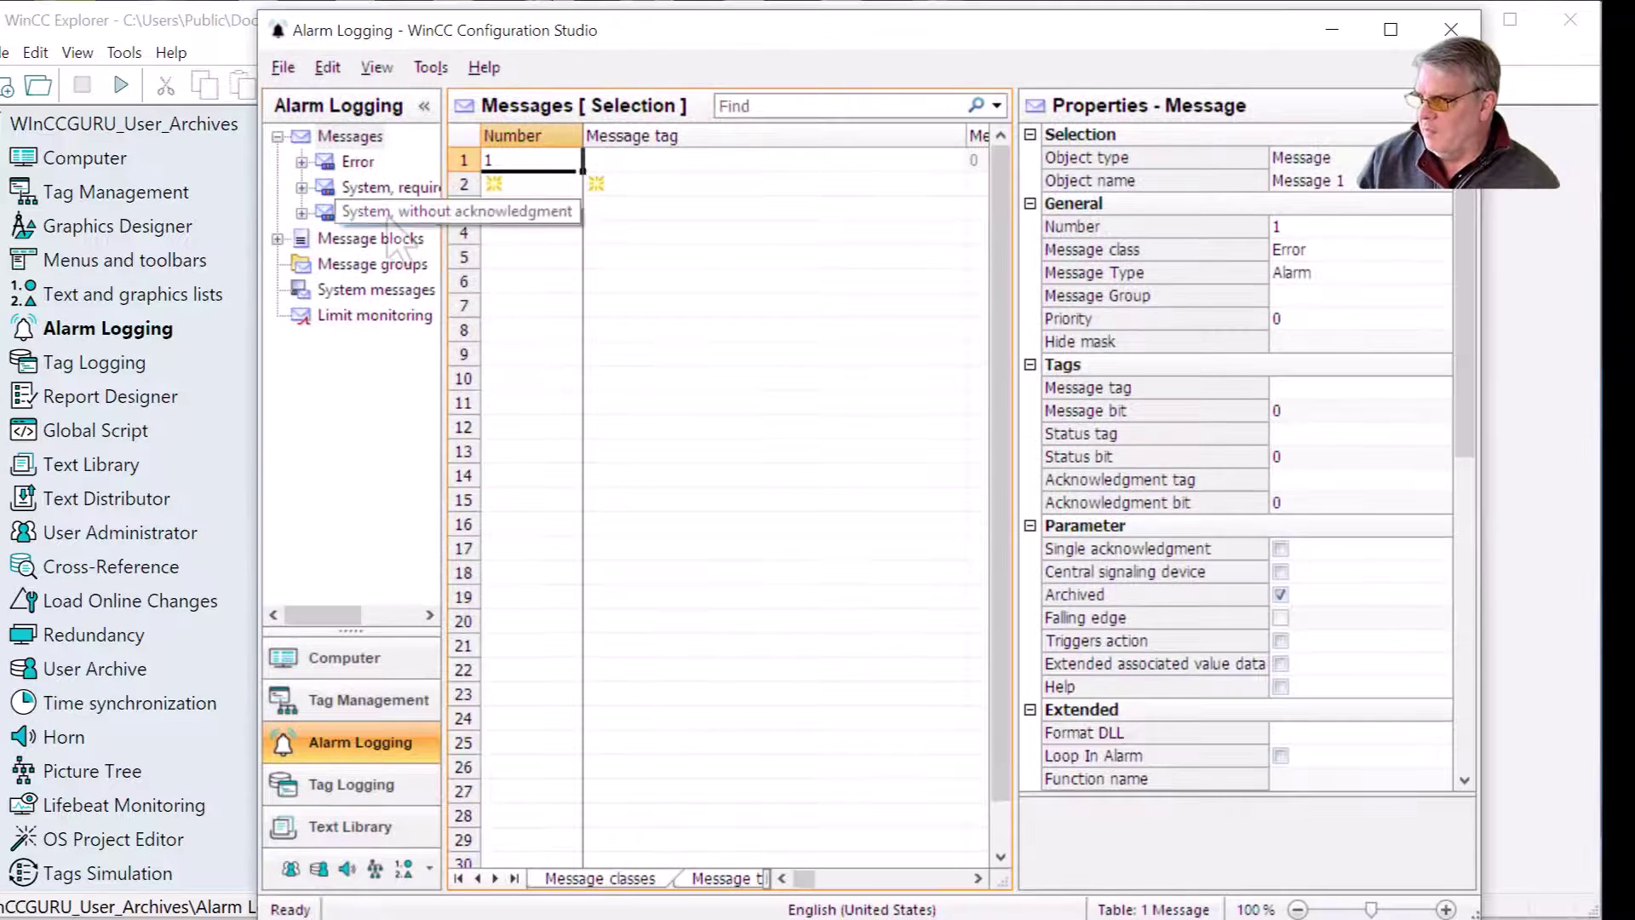
pyautogui.click(388, 213)
pyautogui.rightClick(393, 225)
pyautogui.click(366, 187)
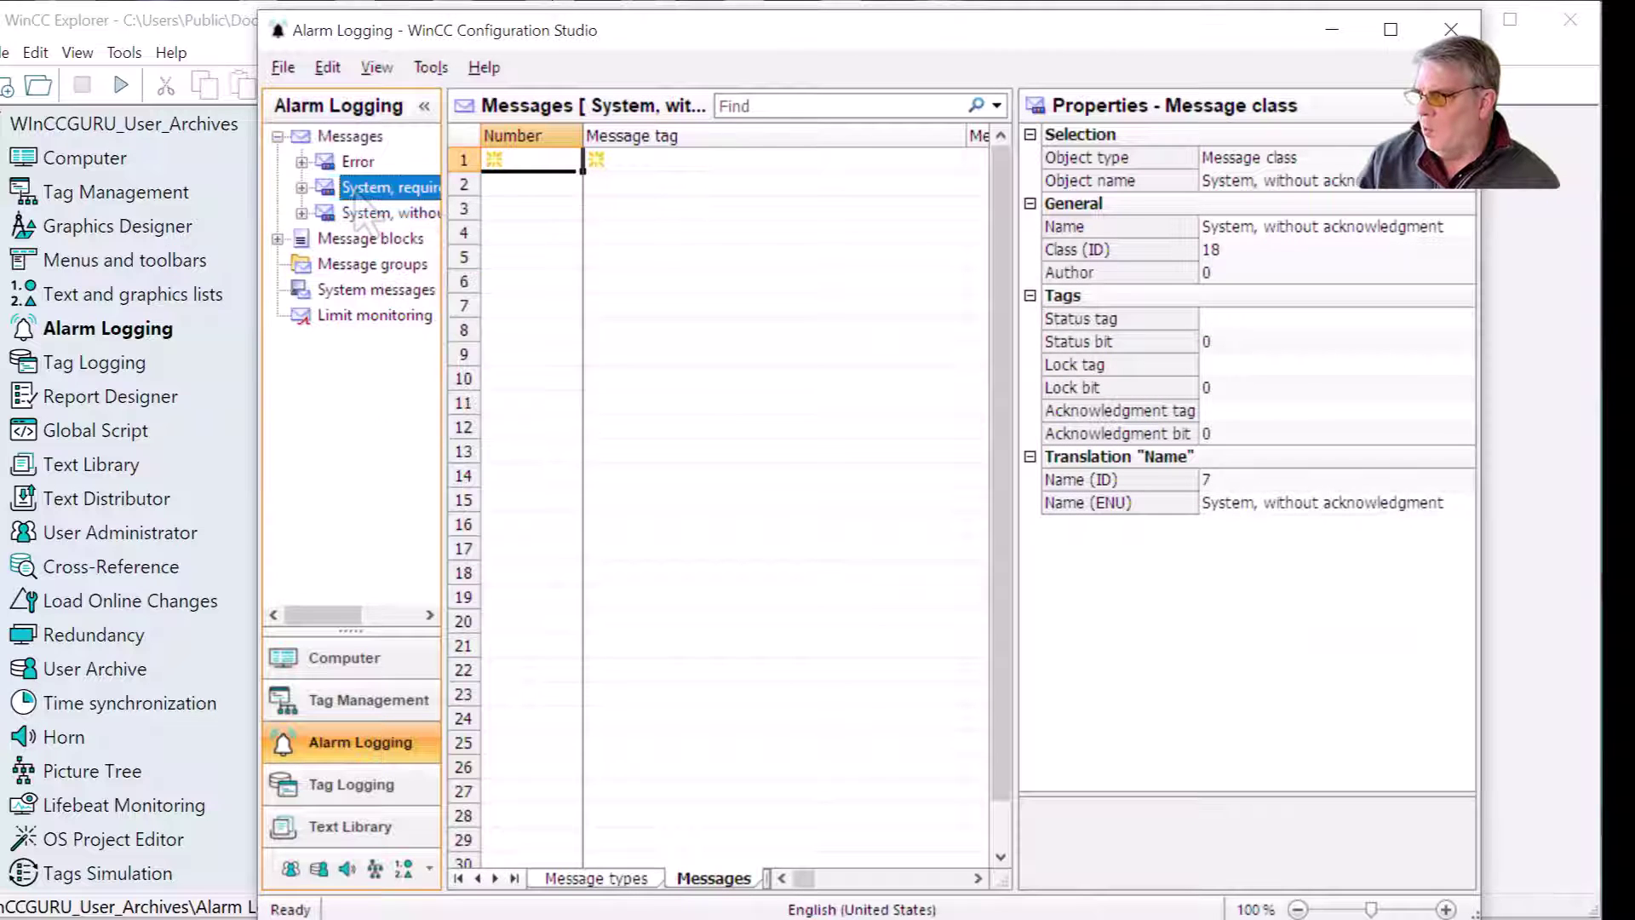
pyautogui.click(354, 161)
pyautogui.click(349, 138)
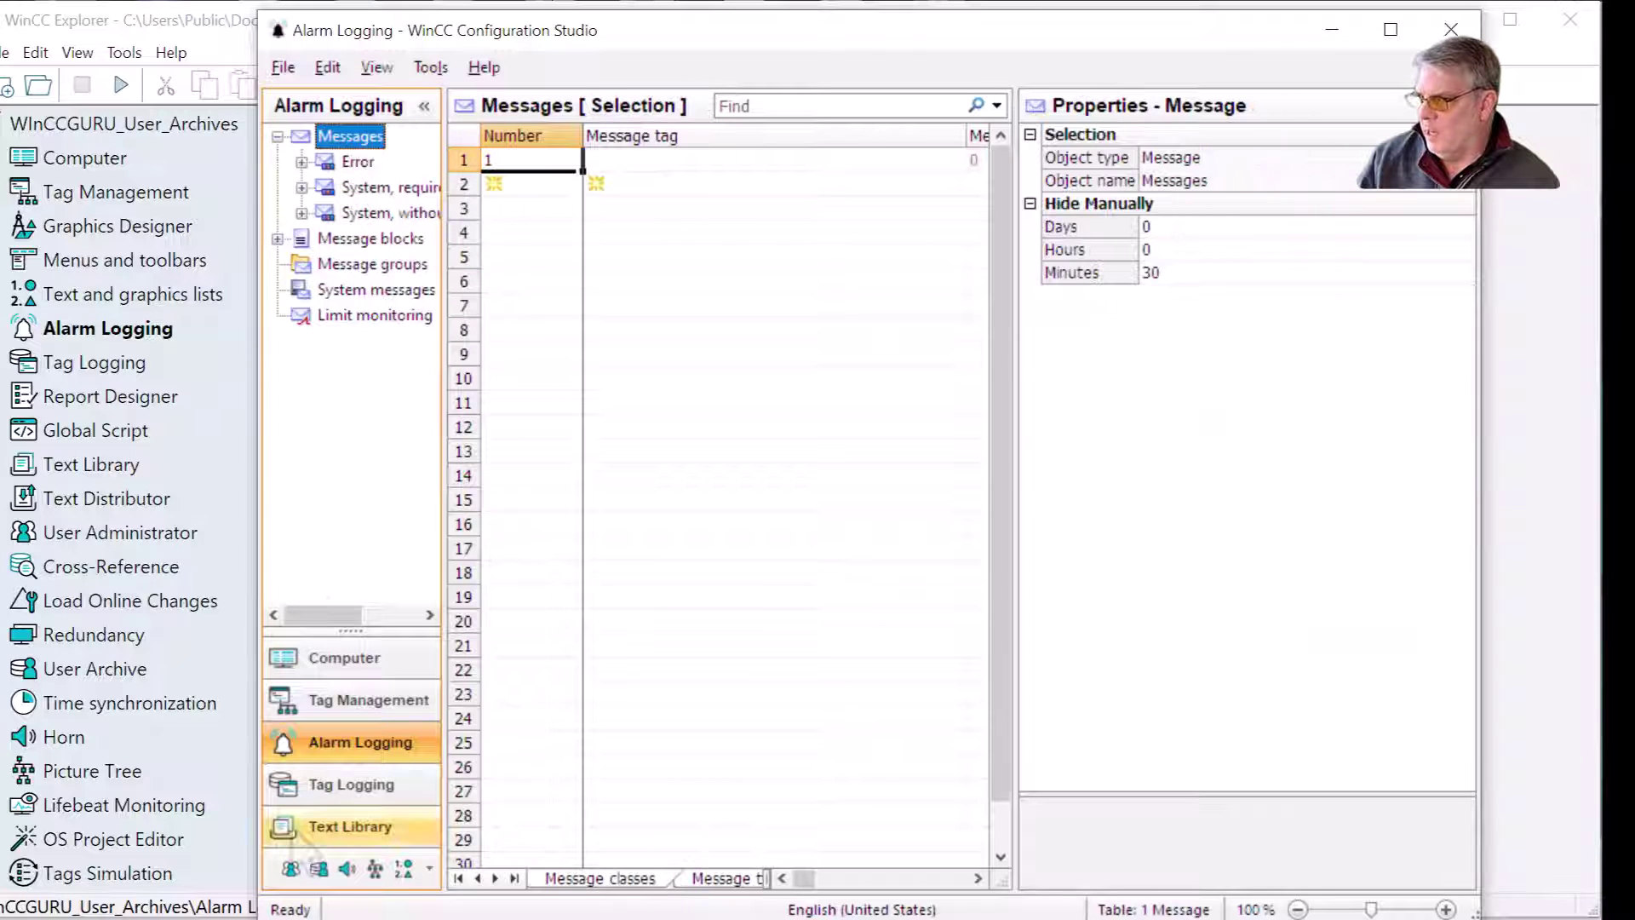
pyautogui.click(349, 788)
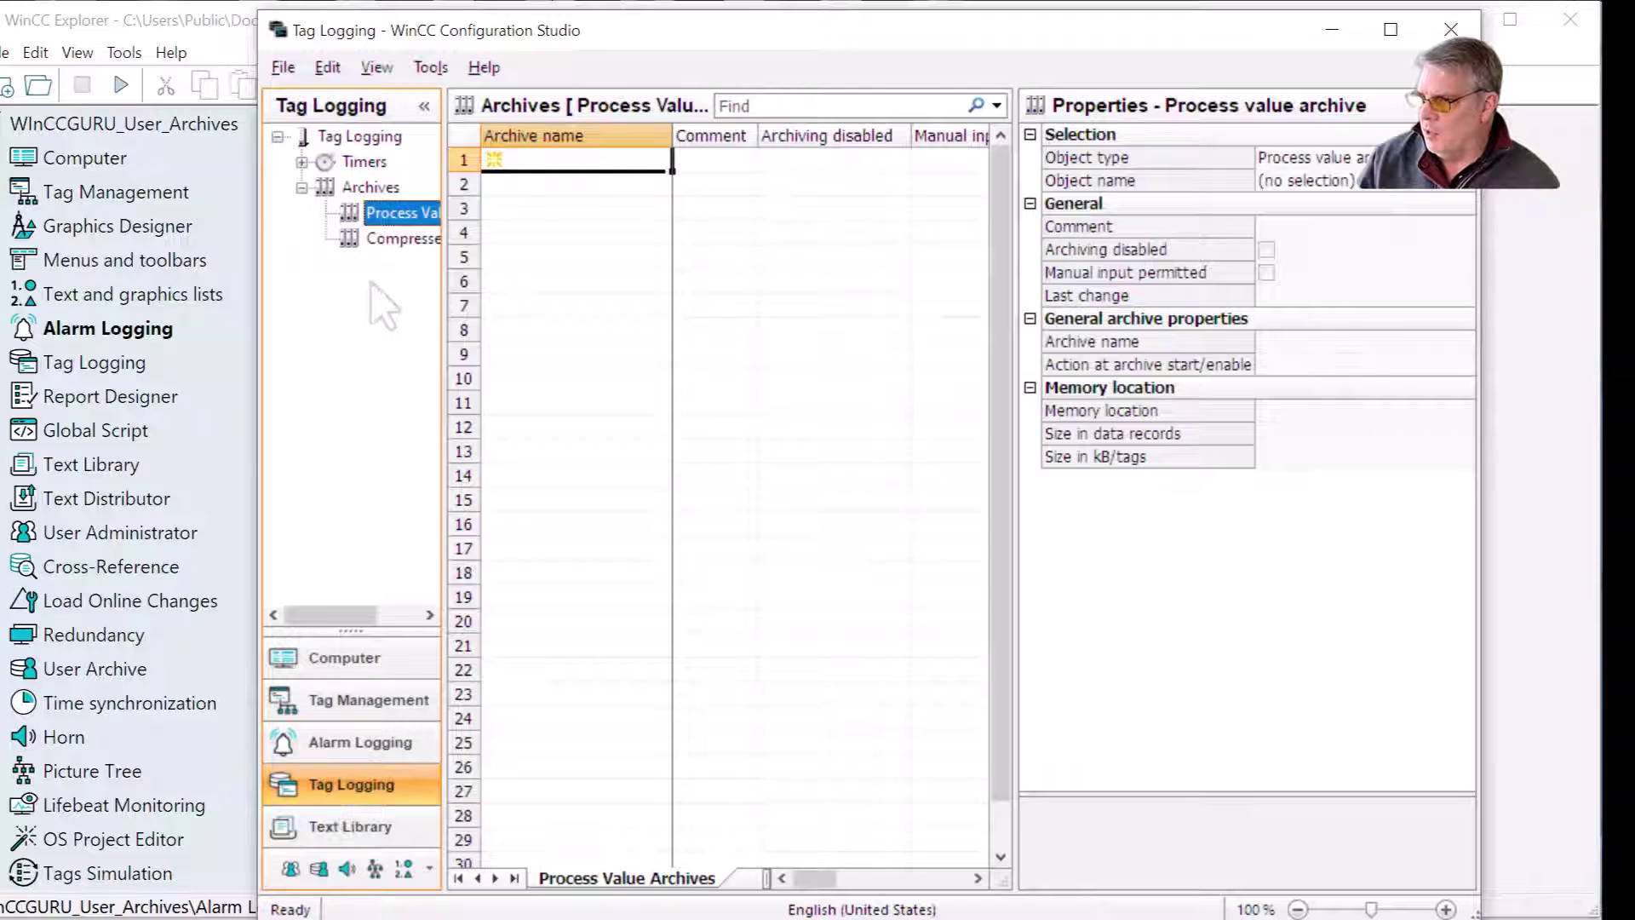
pyautogui.rightClick(352, 215)
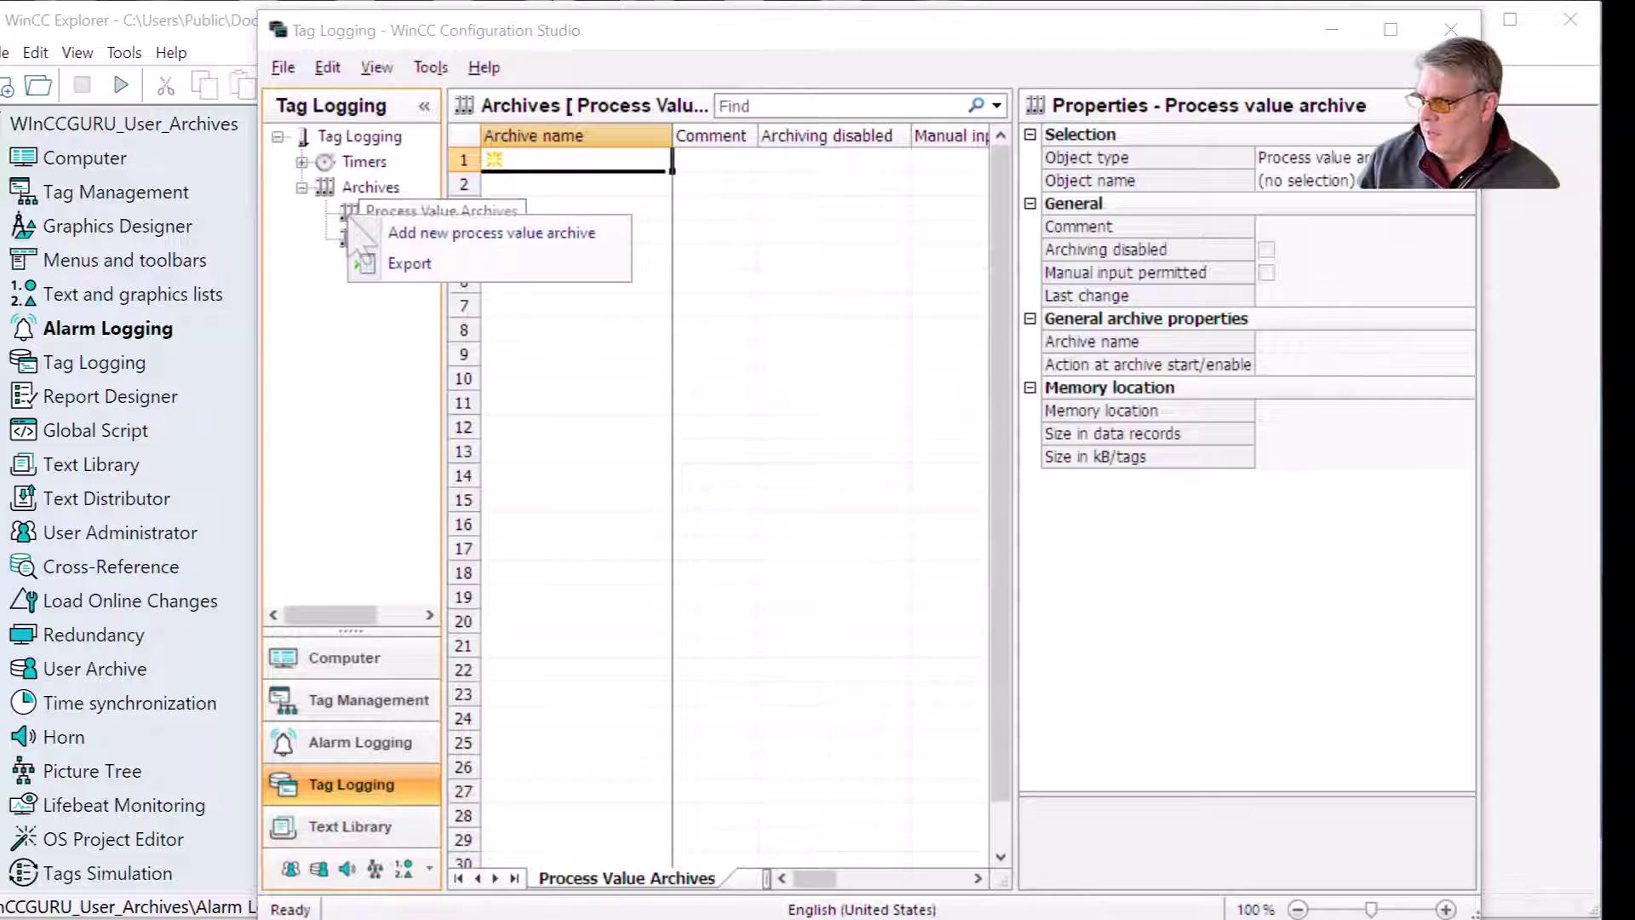
pyautogui.click(584, 501)
pyautogui.click(1452, 30)
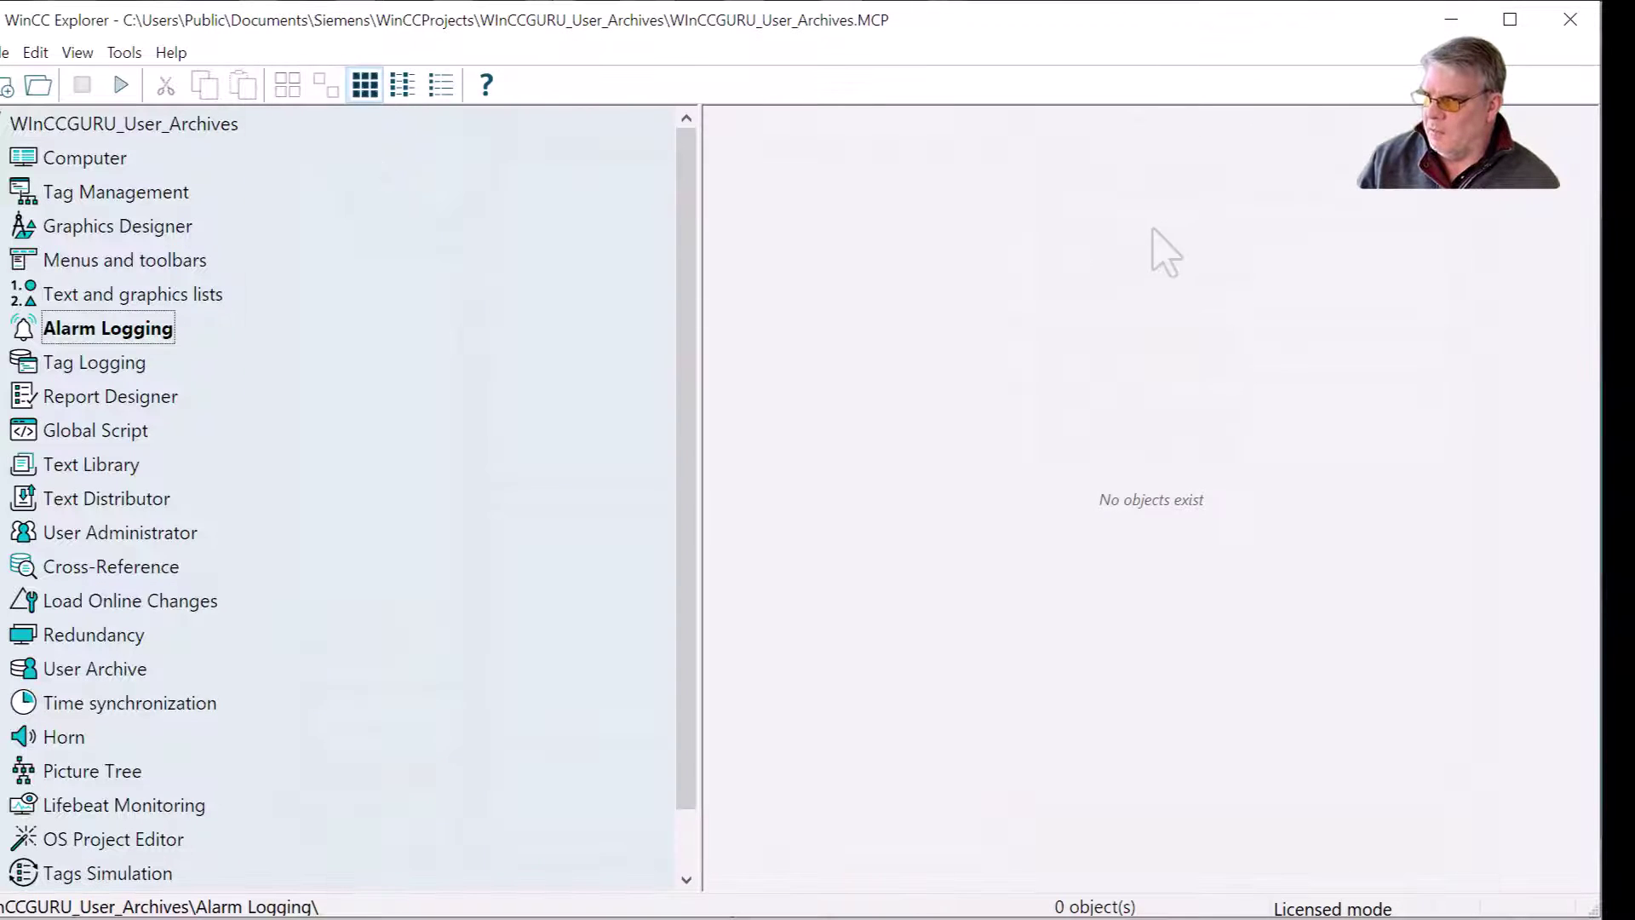